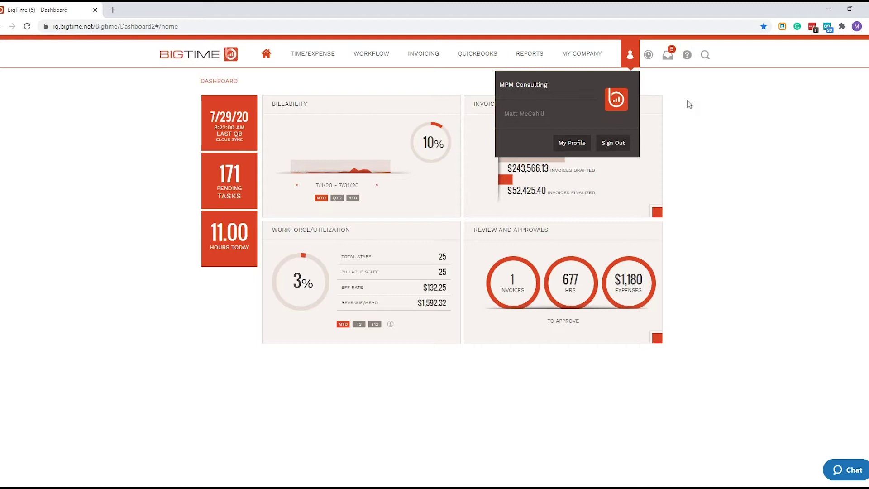
- Open the company's project list
{"action": "left_click", "coordinate": [704, 296]}
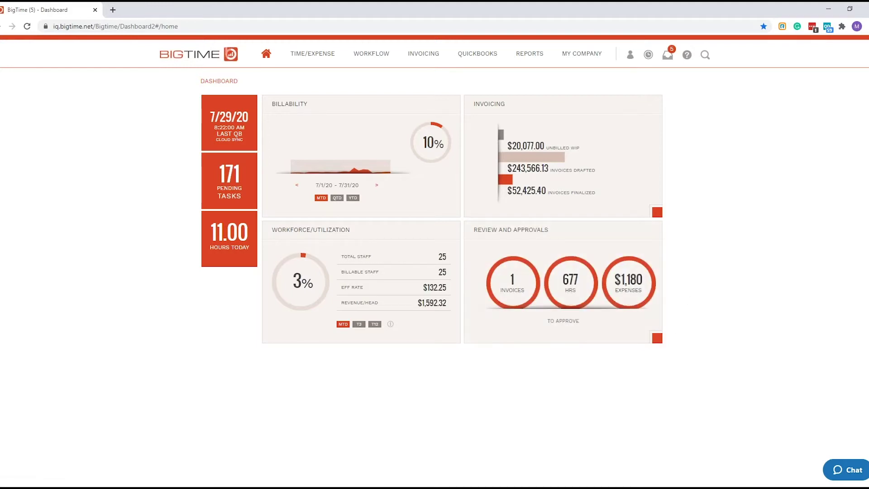
{"action": "left_click", "coordinate": [575, 56]}
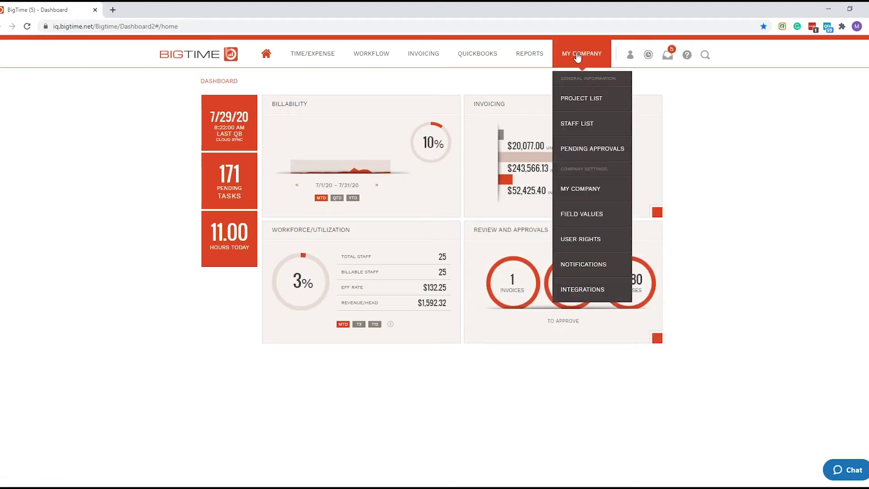
{"action": "left_click", "coordinate": [595, 102]}
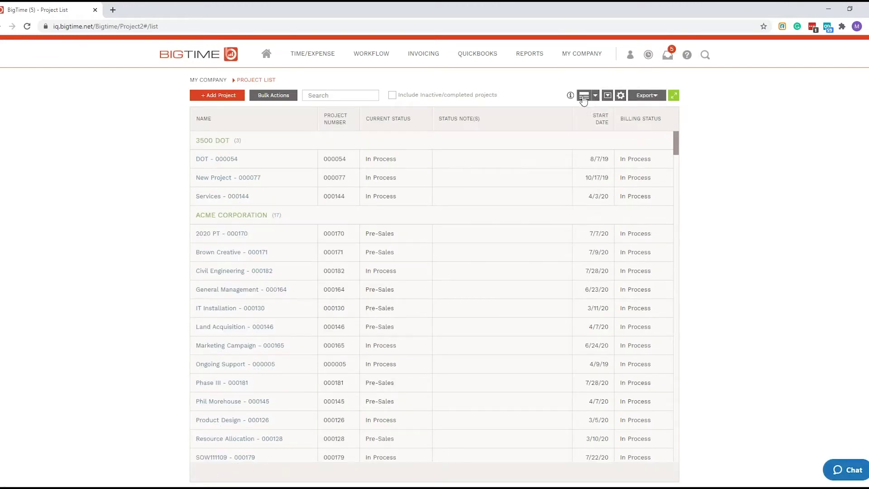
- Switch the project list to the ungrouped view and back to client grouping, and browse the listed projects
{"action": "left_click", "coordinate": [583, 97]}
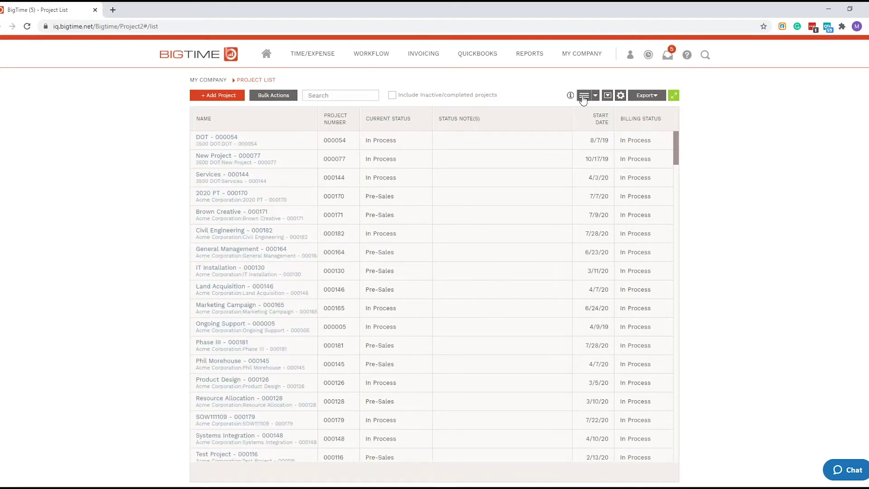
{"action": "left_click", "coordinate": [583, 97]}
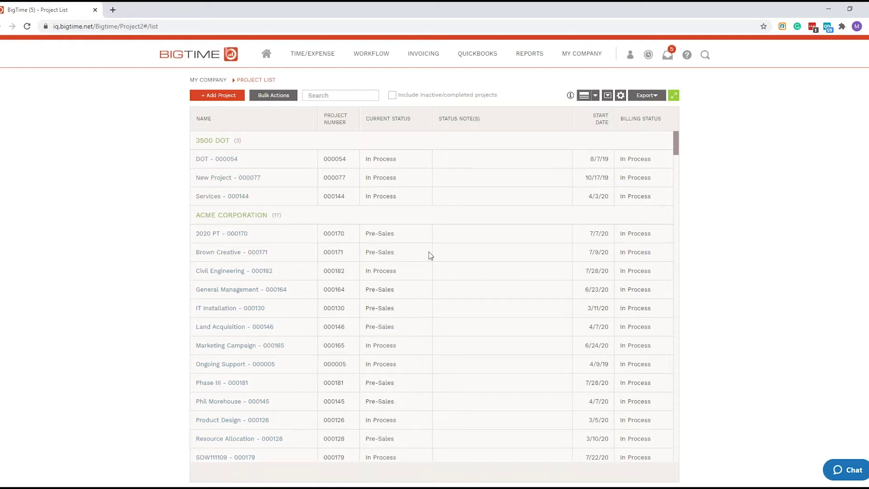
{"action": "scroll", "coordinate": [420, 243], "scroll_direction": "down", "scroll_amount": 9}
{"action": "scroll", "coordinate": [419, 243], "scroll_direction": "up", "scroll_amount": 3}
{"action": "scroll", "coordinate": [419, 242], "scroll_direction": "up", "scroll_amount": 6}
- Search the project list for "ath", open the Athletic Center project and expand its details to full width
{"action": "type", "text": "ath"}
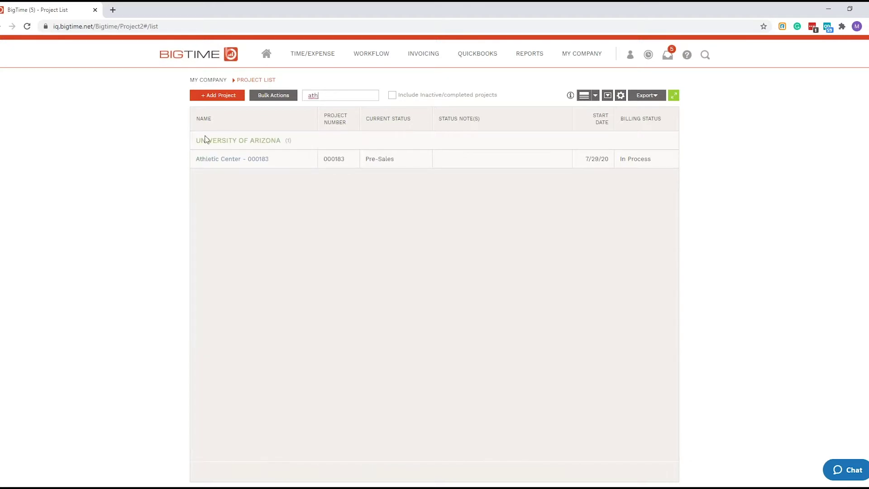
{"action": "left_click", "coordinate": [213, 160]}
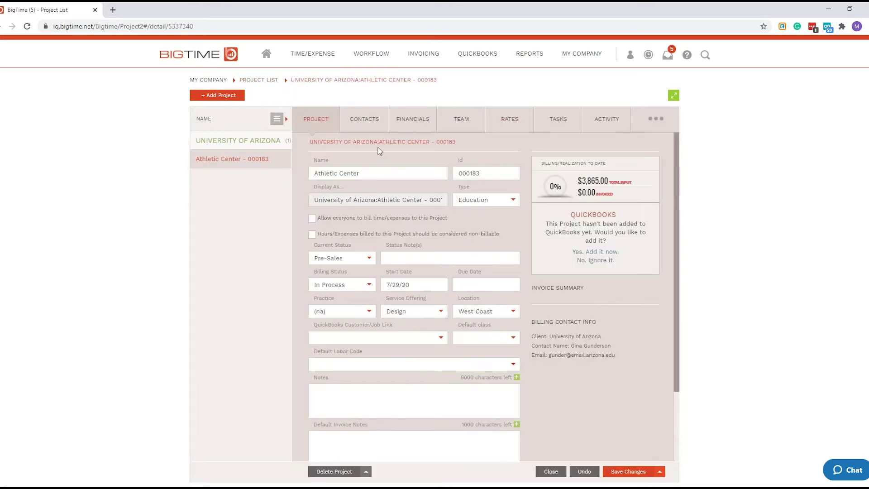
{"action": "left_click", "coordinate": [674, 96]}
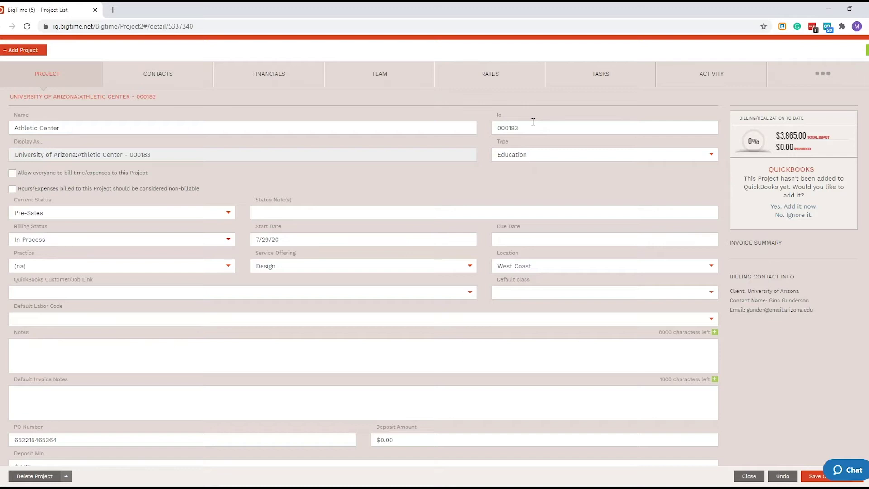
- Examine the values available for the Athletic Center project's Type field, leaving the selection as it is
{"action": "double_click", "coordinate": [501, 141]}
{"action": "left_click", "coordinate": [512, 179]}
{"action": "left_click", "coordinate": [714, 164]}
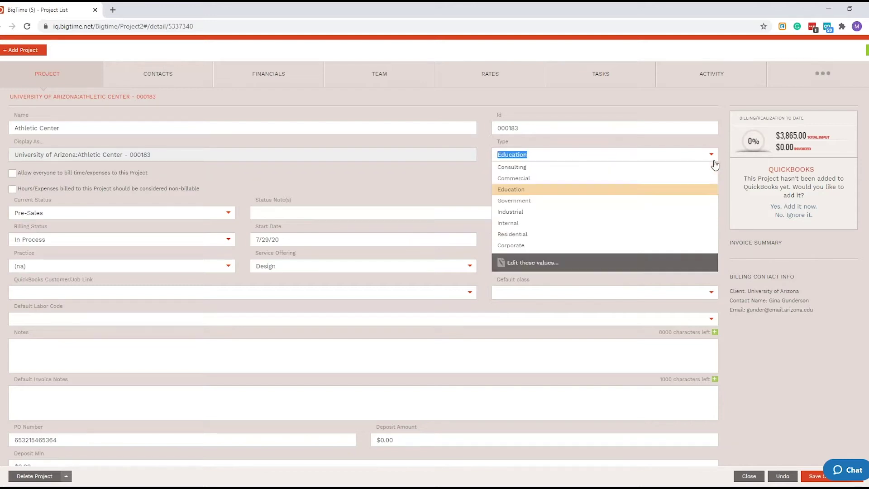
{"action": "left_click", "coordinate": [448, 184]}
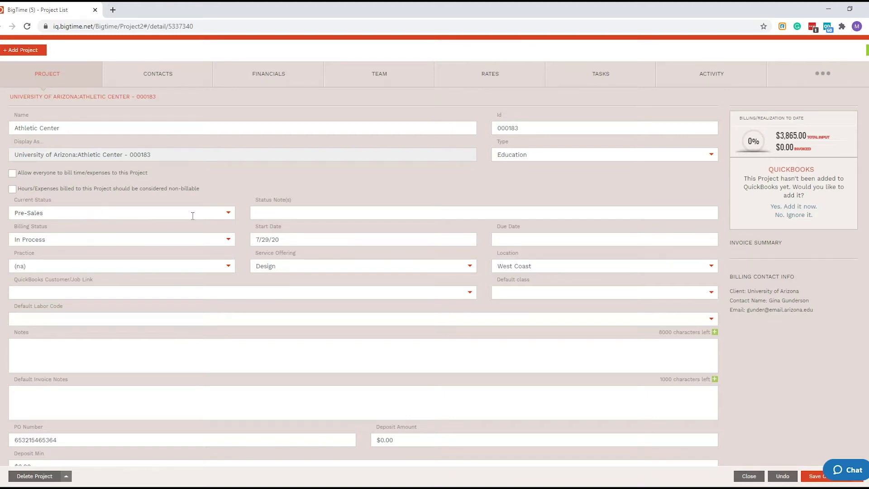
- Set the project's current status to In Process
{"action": "left_click", "coordinate": [230, 214]}
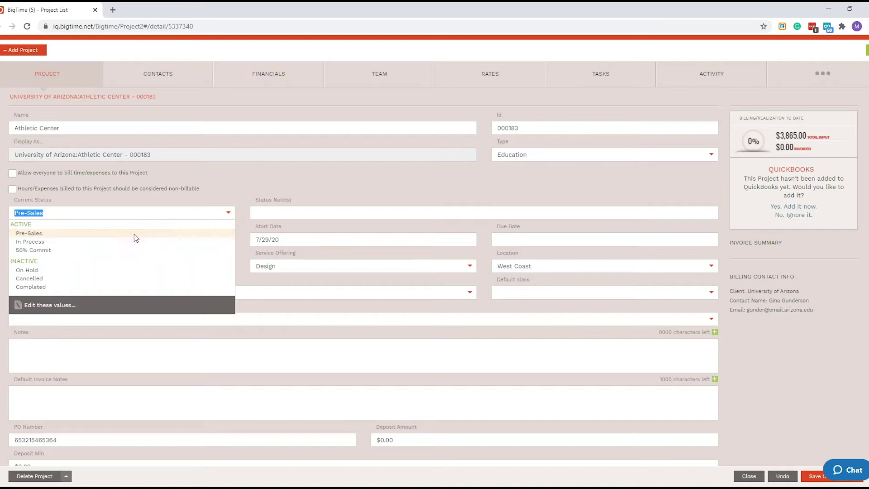
{"action": "left_click", "coordinate": [68, 242]}
{"action": "triple_click", "coordinate": [68, 241]}
{"action": "left_click", "coordinate": [82, 223]}
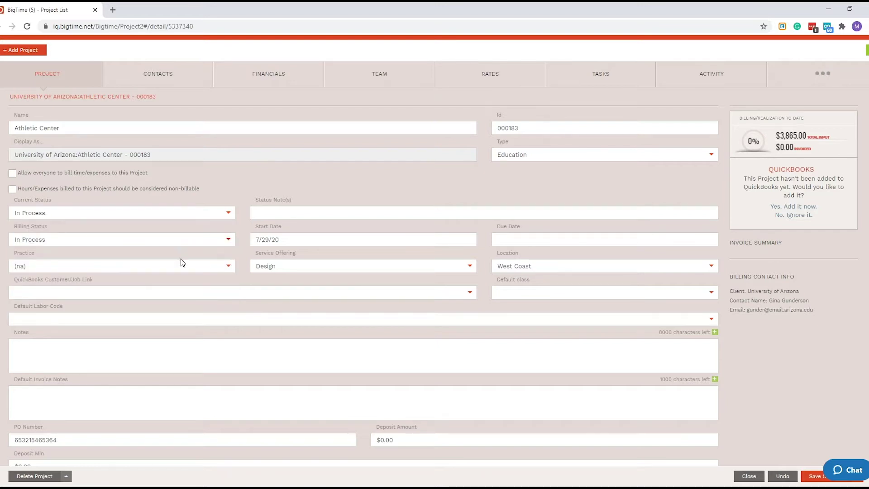
- Add the Athletic Center project to QuickBooks and check its Notes and Default Invoice Notes fields
{"action": "left_click", "coordinate": [795, 208]}
{"action": "left_click", "coordinate": [500, 187]}
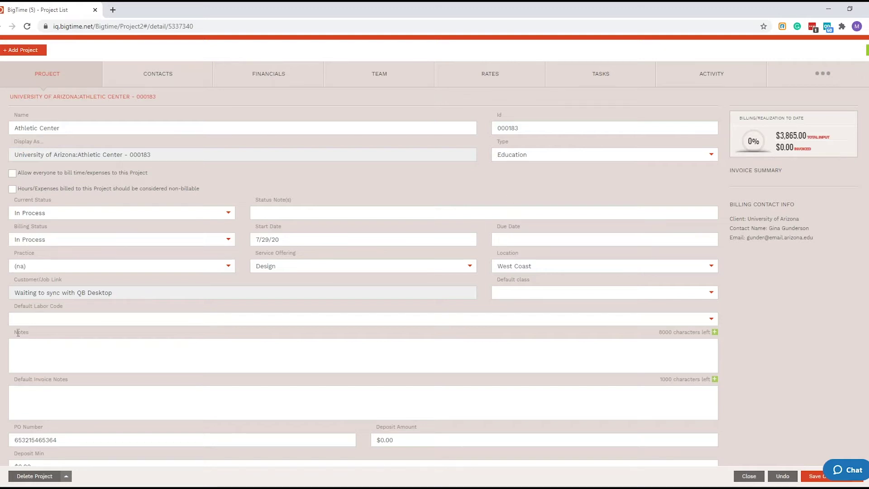
{"action": "left_click", "coordinate": [32, 362]}
{"action": "left_click", "coordinate": [50, 404]}
- Leave the project details without saving, go to the client's contact information and view the listed contact's details
{"action": "left_click", "coordinate": [162, 81]}
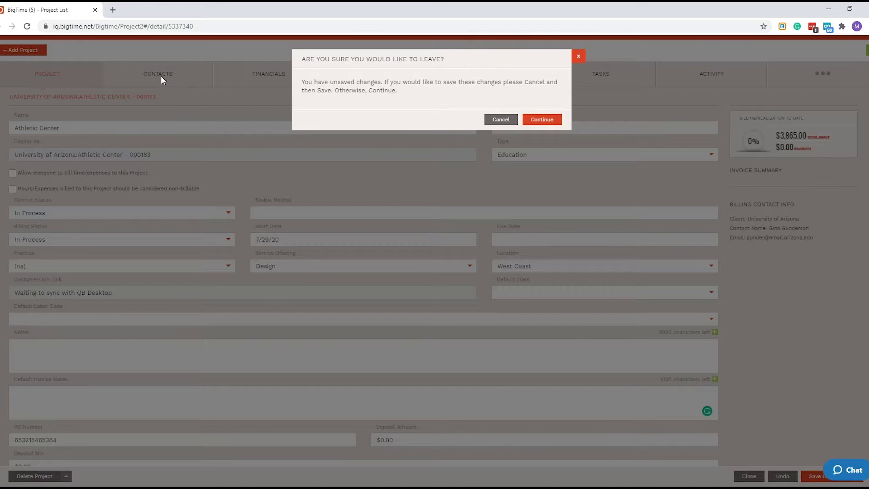
{"action": "left_click", "coordinate": [548, 119]}
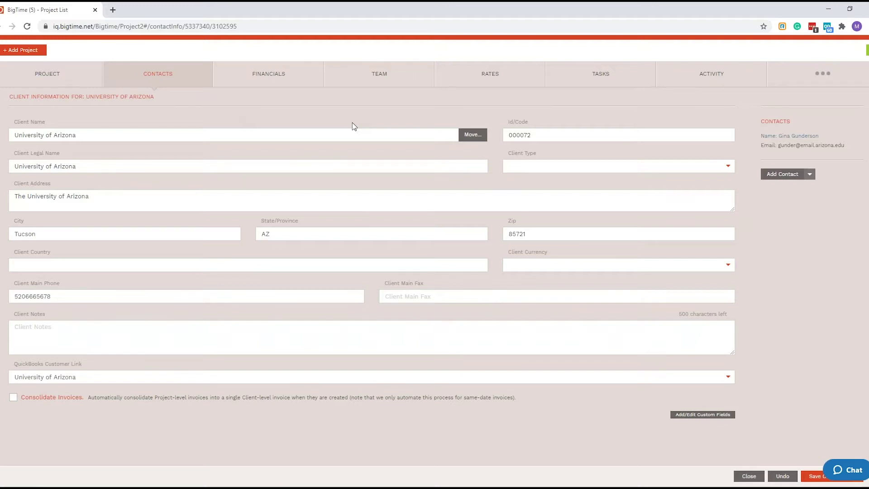
{"action": "left_click", "coordinate": [798, 136]}
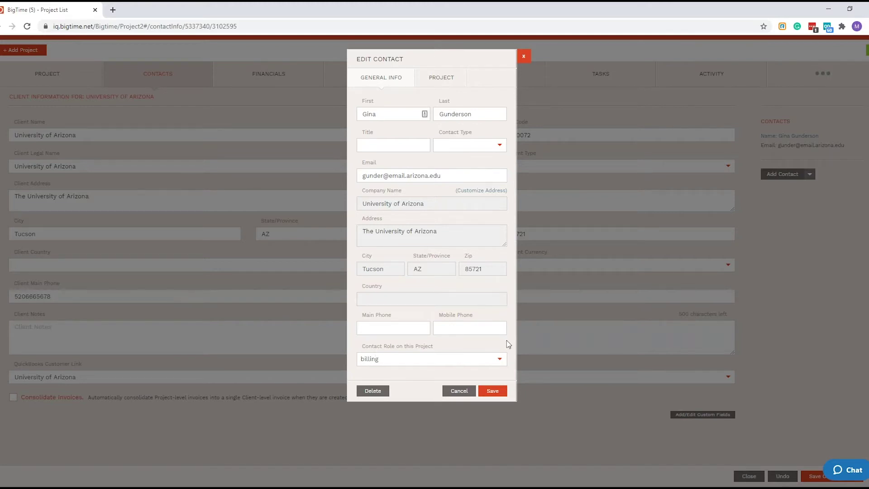
{"action": "left_click", "coordinate": [524, 57]}
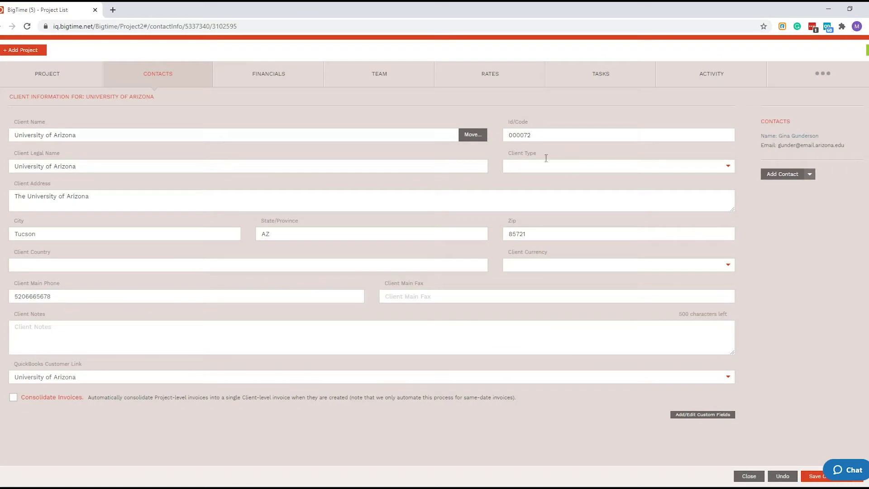
- Review the project's financials, including the time entries behind the input hours for 7/26/2020 – 8/1/2020 and their selectable columns
{"action": "left_click", "coordinate": [263, 81]}
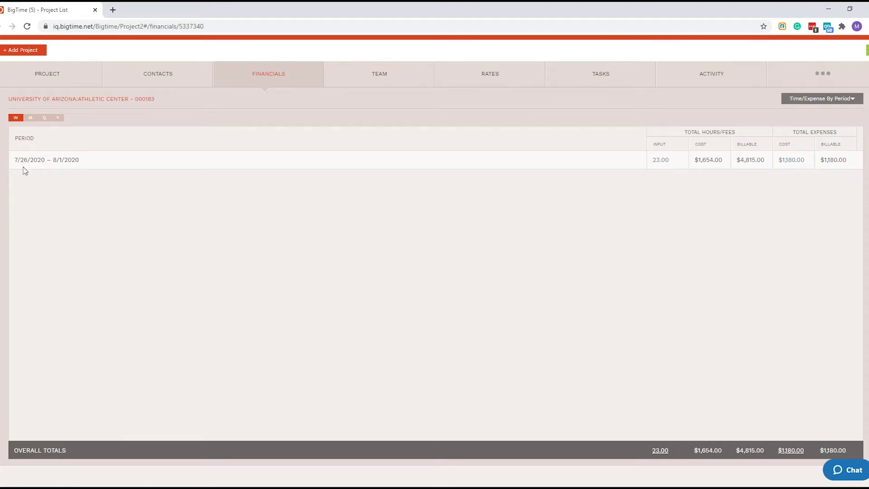
{"action": "left_click", "coordinate": [660, 160]}
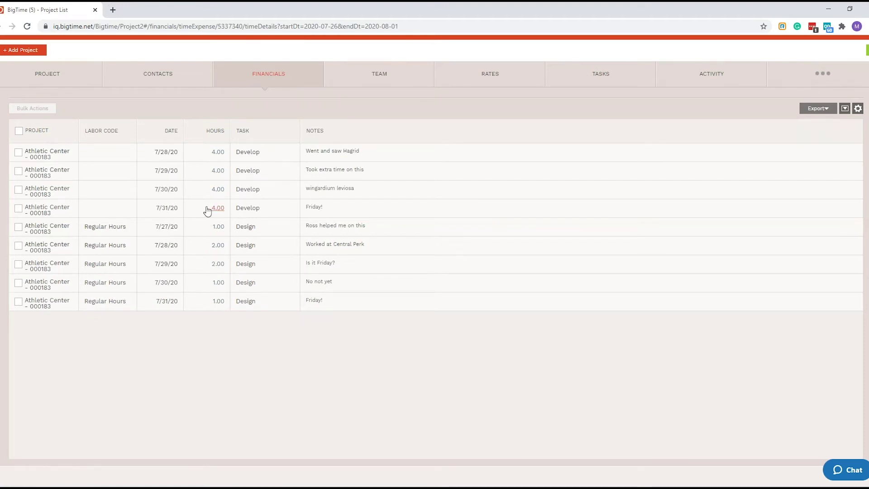
{"action": "left_click", "coordinate": [857, 109]}
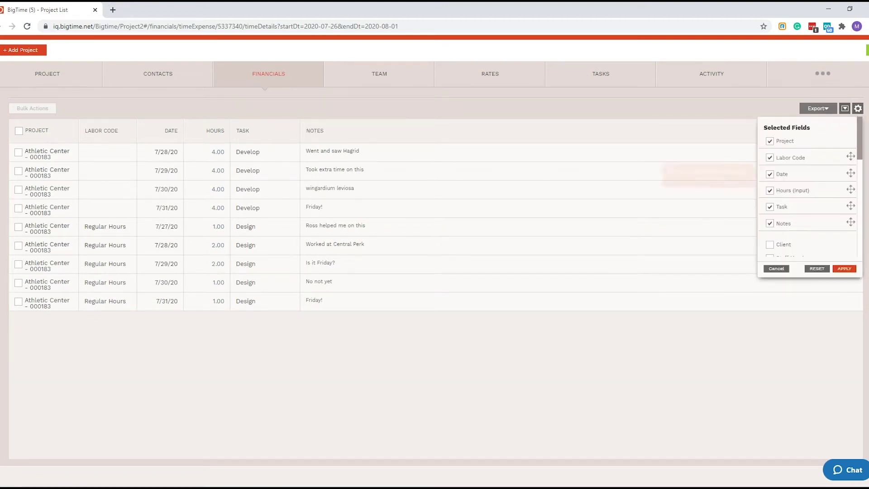
{"action": "scroll", "coordinate": [808, 199], "scroll_direction": "down", "scroll_amount": 3}
{"action": "scroll", "coordinate": [808, 199], "scroll_direction": "up", "scroll_amount": 2}
{"action": "scroll", "coordinate": [808, 181], "scroll_direction": "up", "scroll_amount": 1}
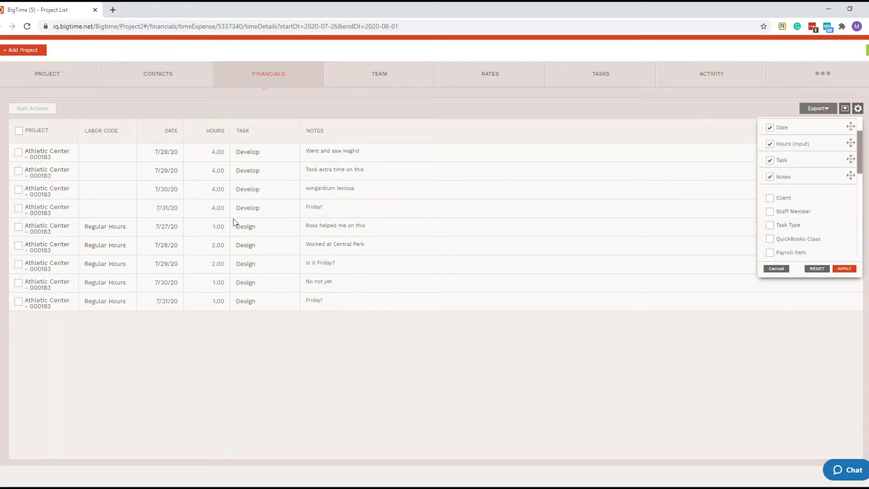
{"action": "left_click", "coordinate": [296, 76]}
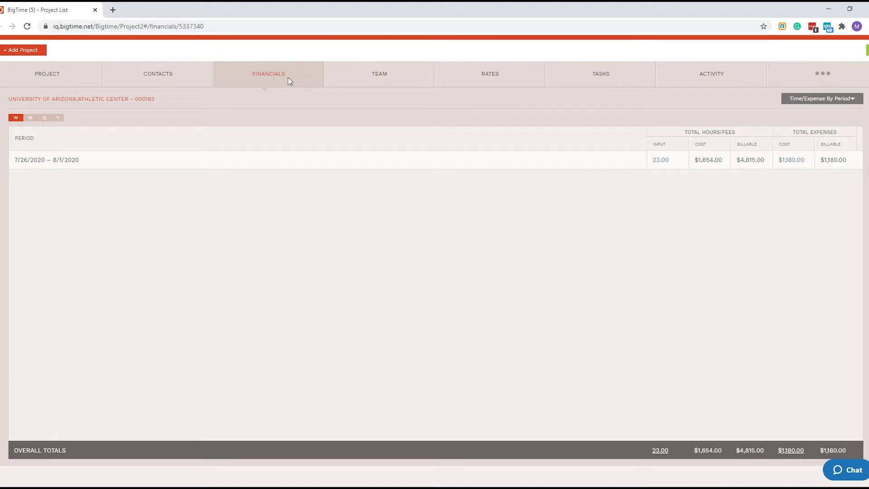
- Add a blank team member row to the project's team and delete it again
{"action": "left_click", "coordinate": [384, 76]}
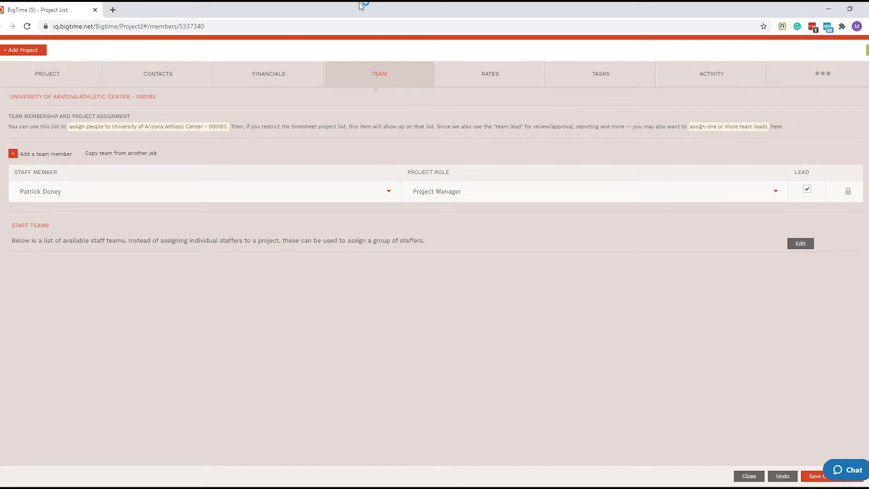
{"action": "left_click", "coordinate": [53, 154]}
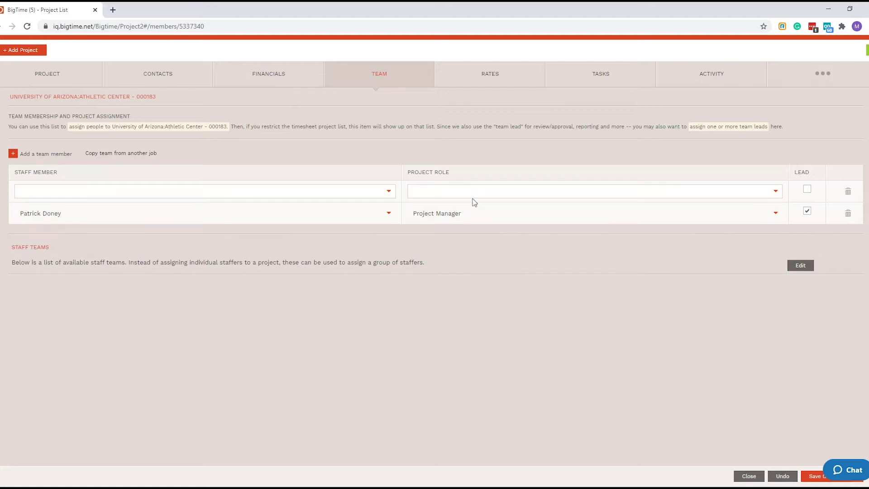
{"action": "left_click", "coordinate": [848, 191]}
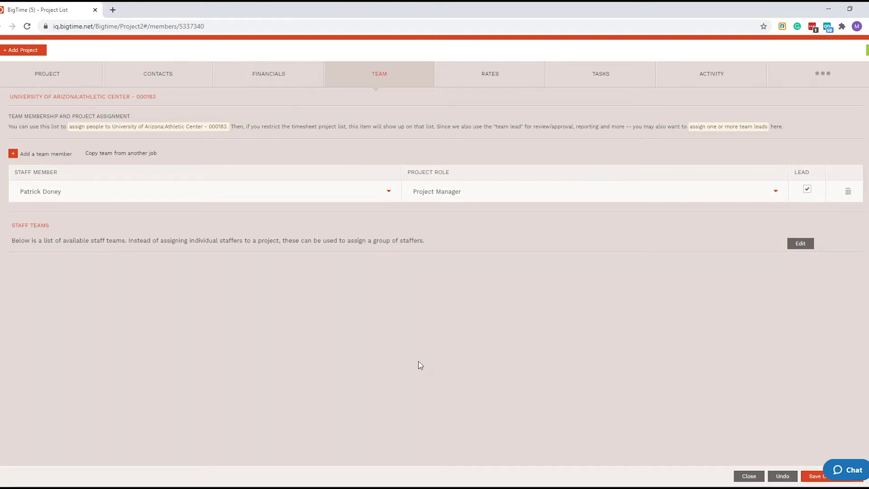
- Review the project's custom billing rates, including the task choices for the first rate, and its custom cost rates
{"action": "left_click", "coordinate": [492, 80]}
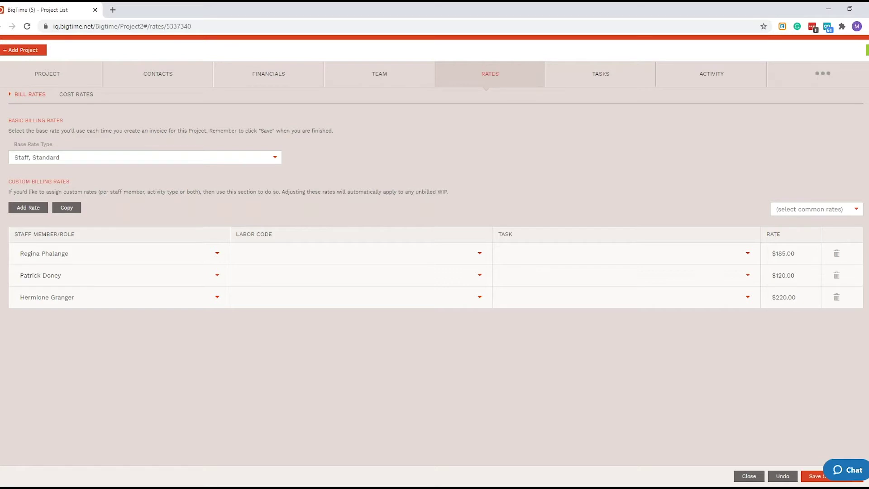
{"action": "left_click_drag", "start_coordinate": [8, 181], "coordinate": [62, 182]}
{"action": "left_click", "coordinate": [89, 177]}
{"action": "left_click", "coordinate": [747, 253]}
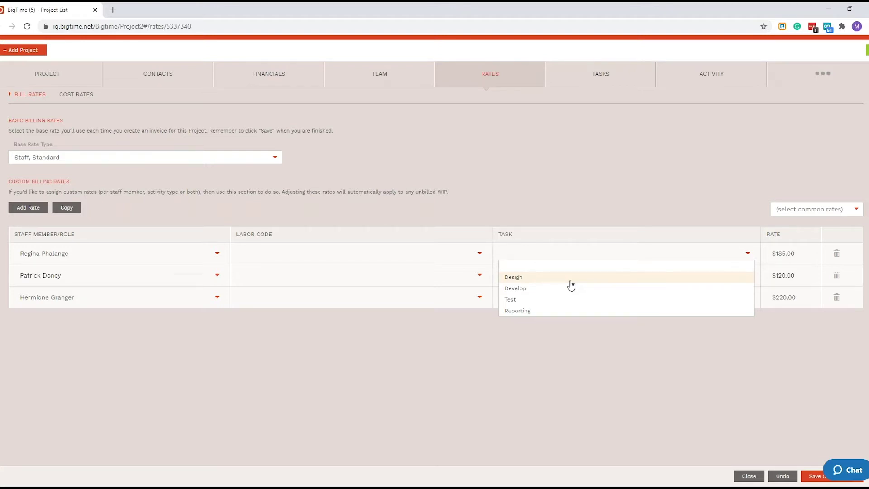
{"action": "left_click", "coordinate": [561, 199]}
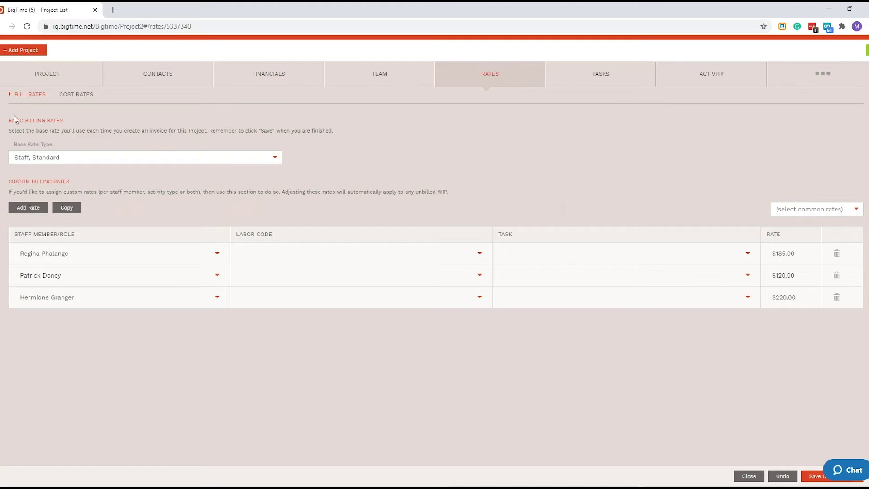
{"action": "left_click", "coordinate": [77, 96]}
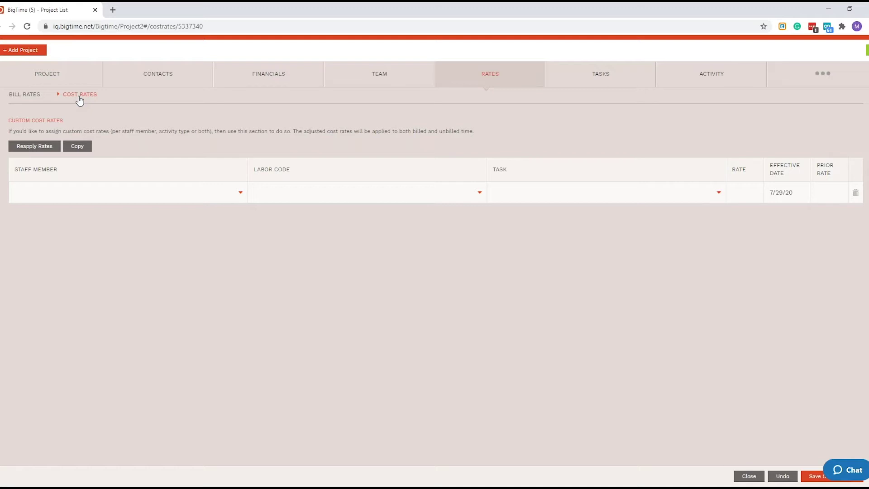
{"action": "left_click", "coordinate": [20, 94]}
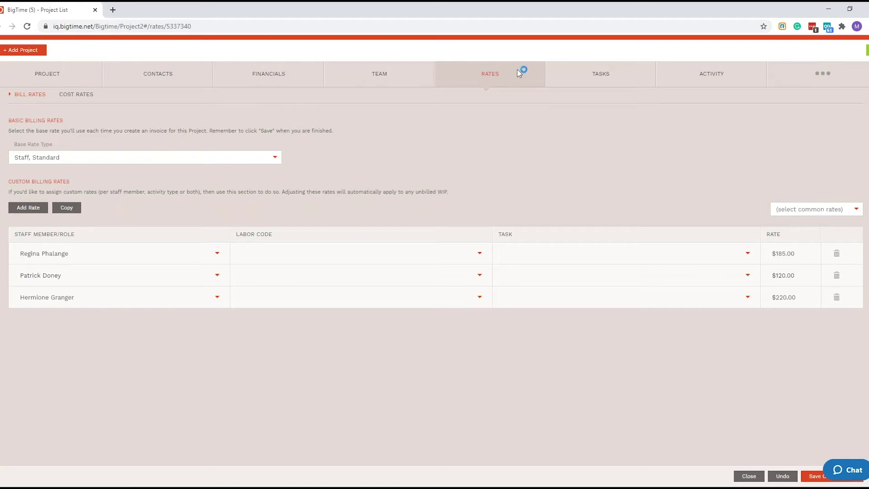
- Review the project's tasks in the overview, the editor with the Design task's available actions, and the schedule
{"action": "left_click", "coordinate": [603, 79]}
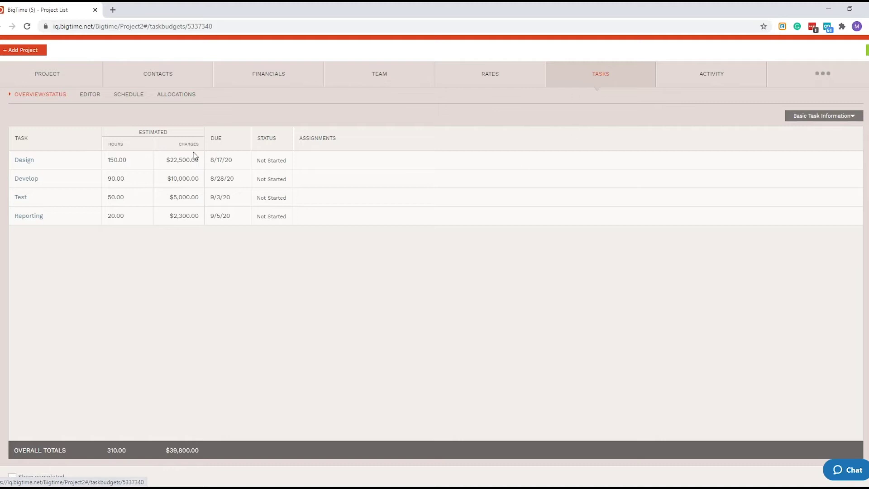
{"action": "left_click", "coordinate": [90, 95]}
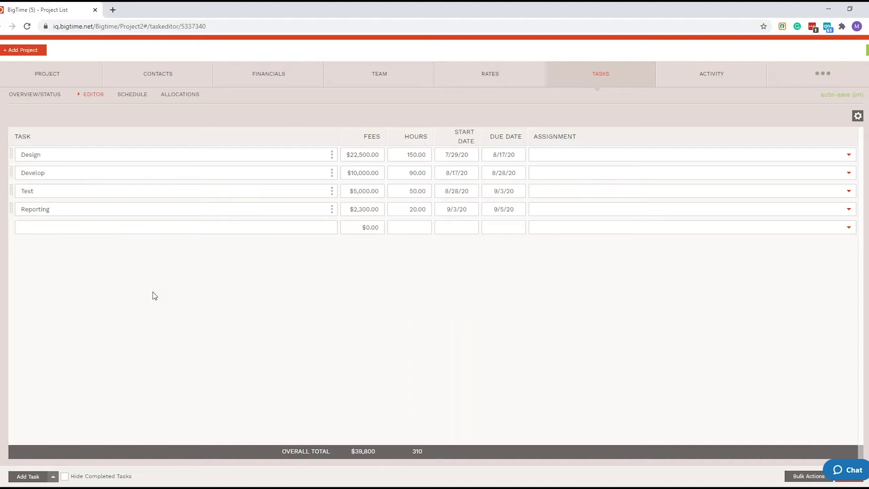
{"action": "left_click", "coordinate": [332, 155]}
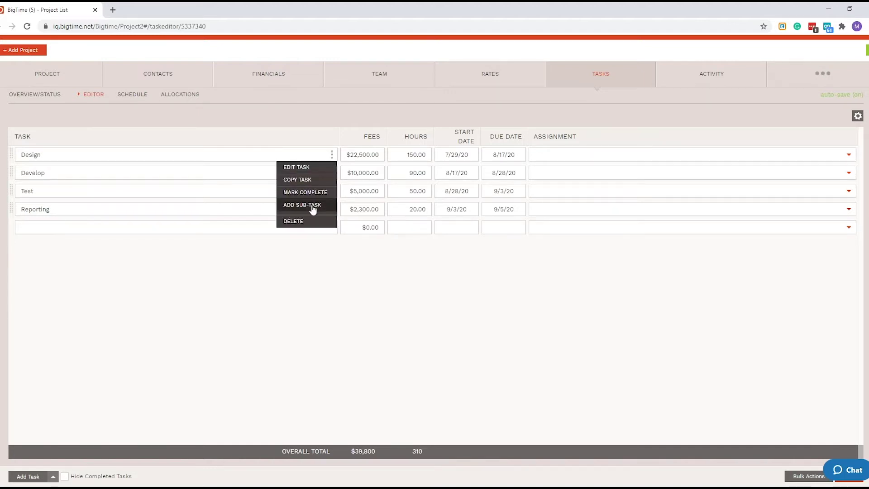
{"action": "left_click", "coordinate": [195, 320]}
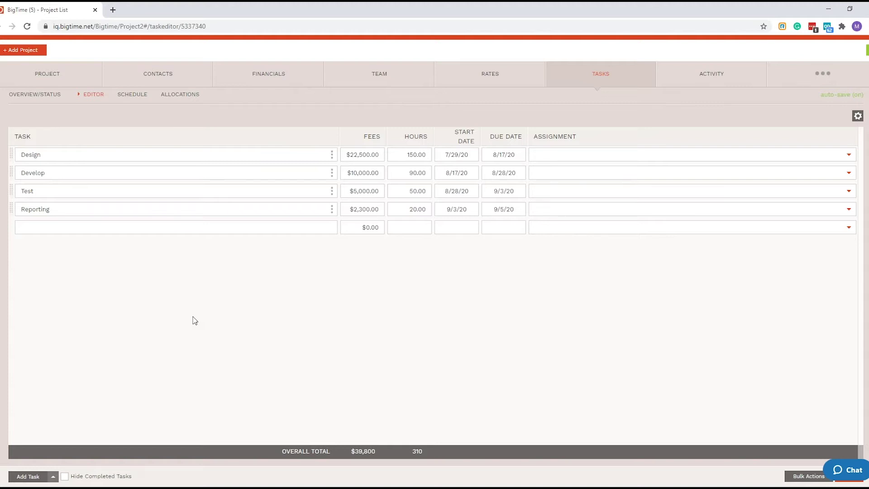
{"action": "left_click", "coordinate": [136, 97]}
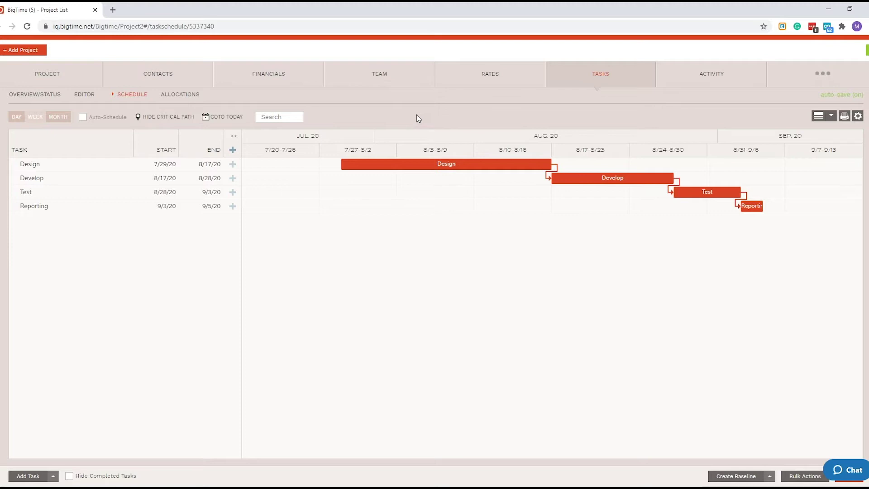
- Check the schedule's baseline options, review the task allocations overview and open the project's allocations for editing
{"action": "left_click", "coordinate": [769, 476]}
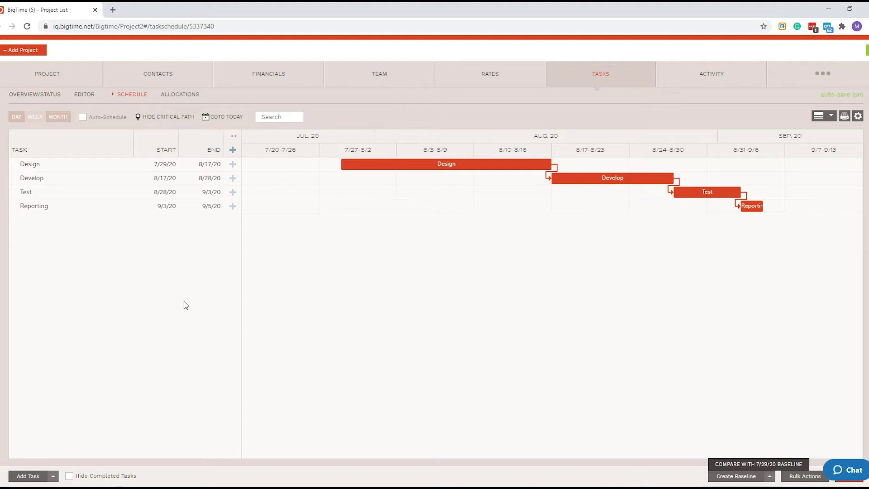
{"action": "left_click", "coordinate": [180, 96]}
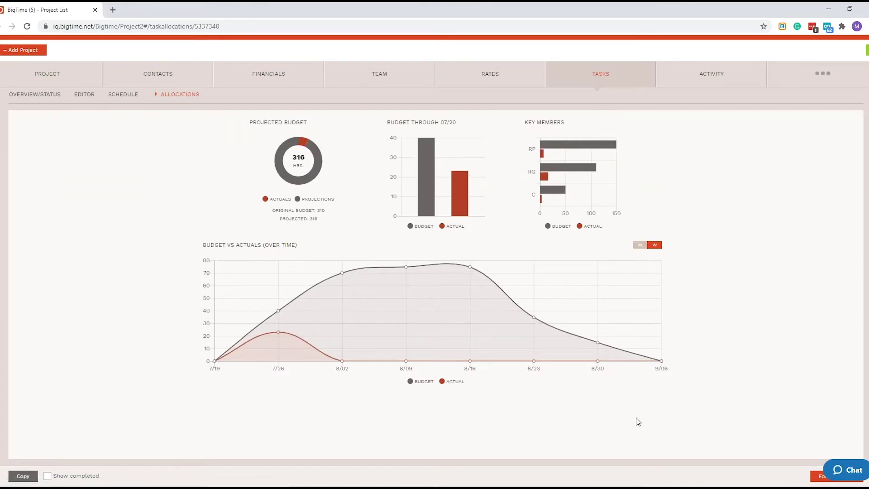
{"action": "left_click", "coordinate": [817, 481]}
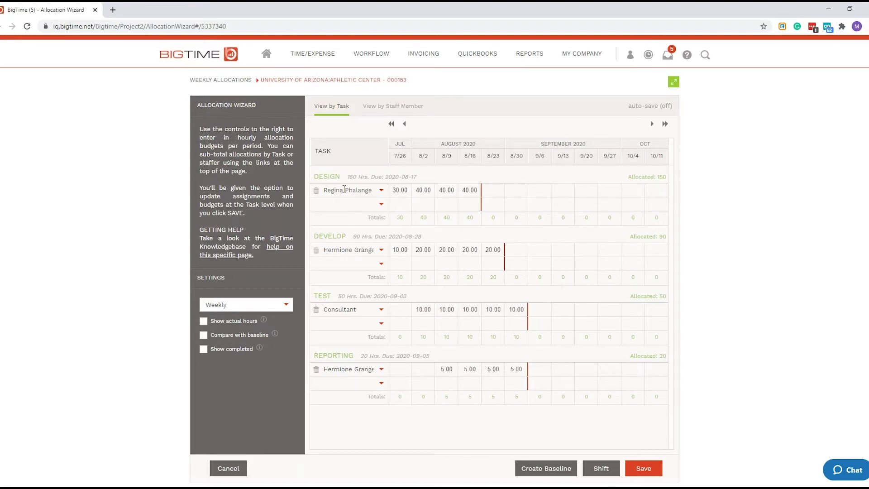
{"action": "left_click", "coordinate": [482, 190]}
{"action": "type", "text": "20"}
{"action": "key", "text": "BackSpace"}
{"action": "key", "text": "BackSpace"}
- Group the allocations by staff member and replace the Consultant placeholder on the Test task with the third suggested staffer
{"action": "left_click", "coordinate": [385, 110]}
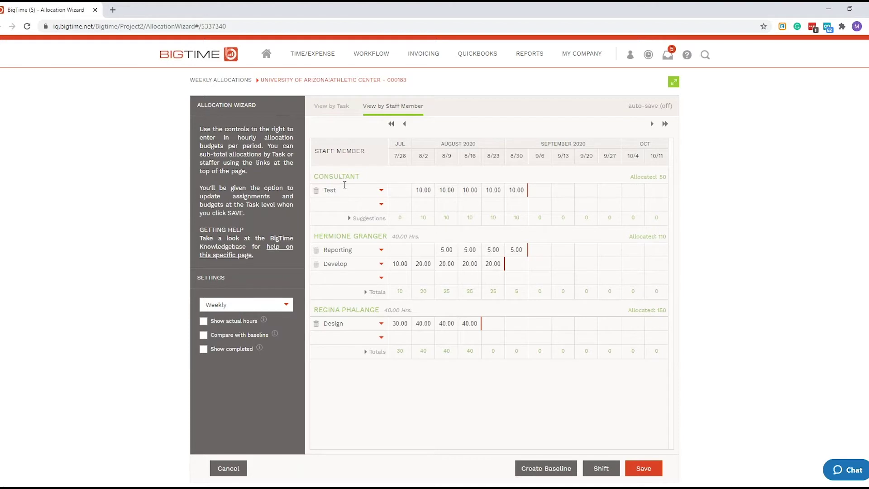
{"action": "left_click", "coordinate": [350, 218]}
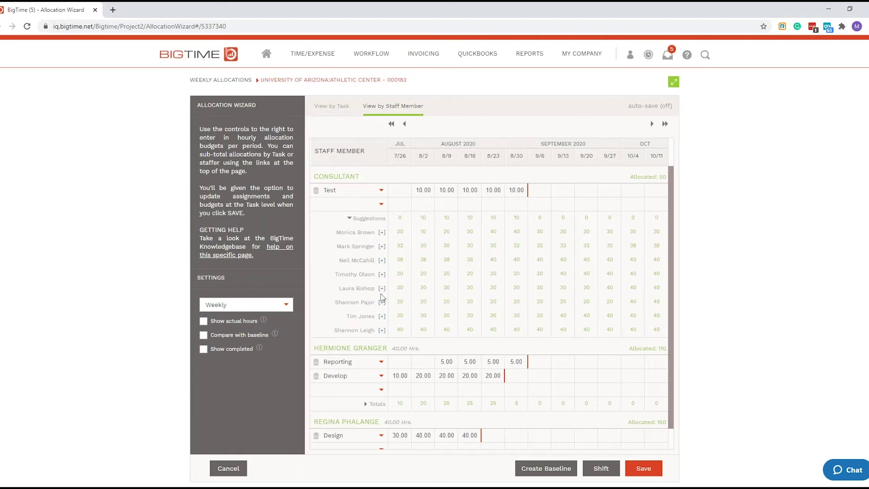
{"action": "left_click", "coordinate": [381, 261]}
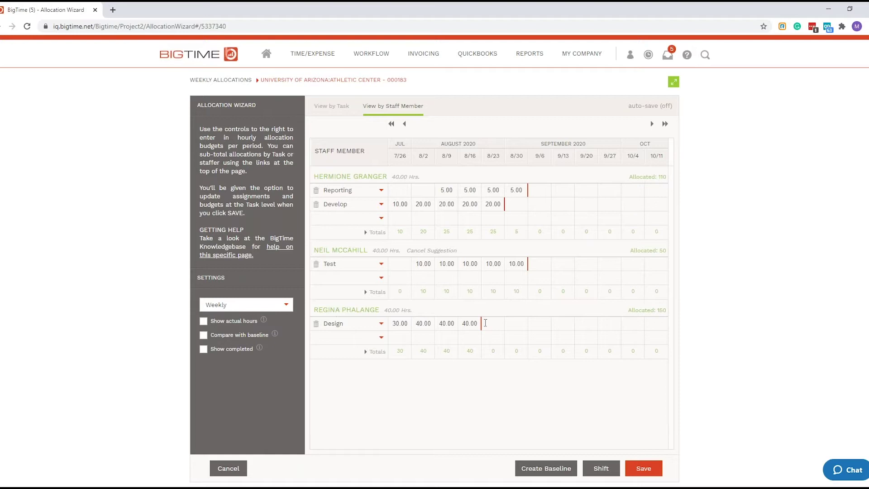
- Check the Design staffer's totals across other projects and save the allocation budget with the Hourly (Rate*Hours) revenue recognition model
{"action": "left_click", "coordinate": [368, 352]}
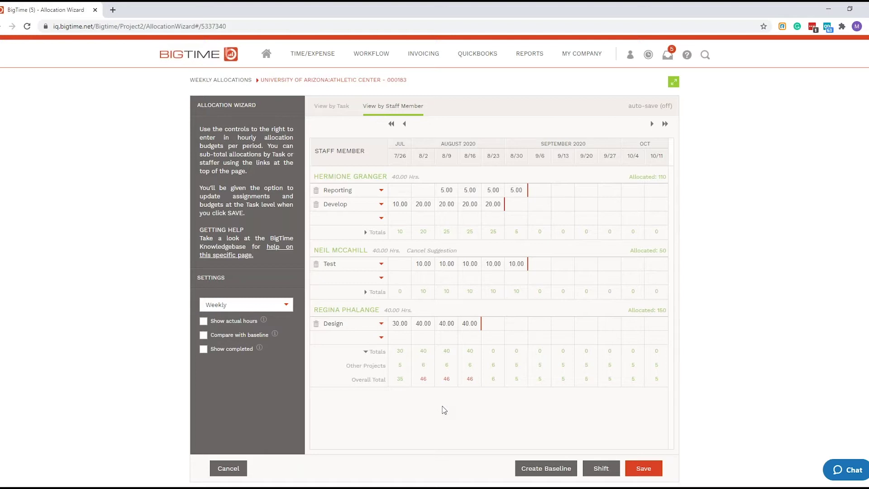
{"action": "left_click", "coordinate": [649, 473]}
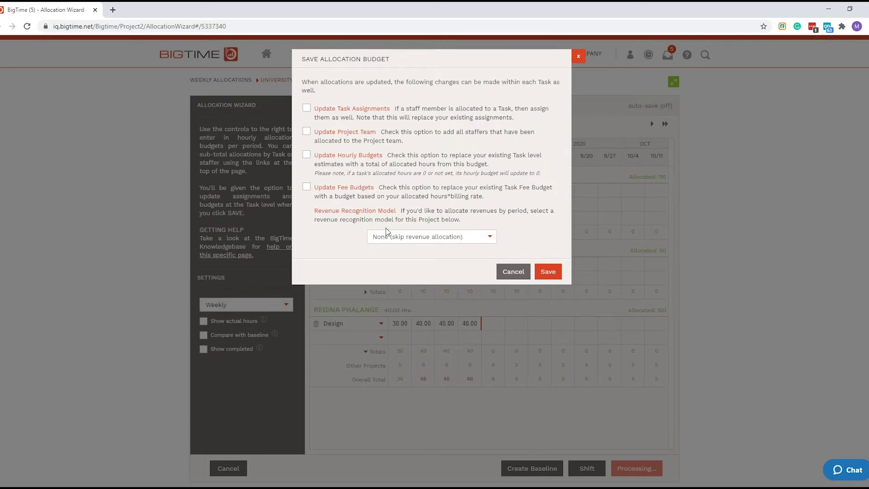
{"action": "left_click", "coordinate": [490, 238]}
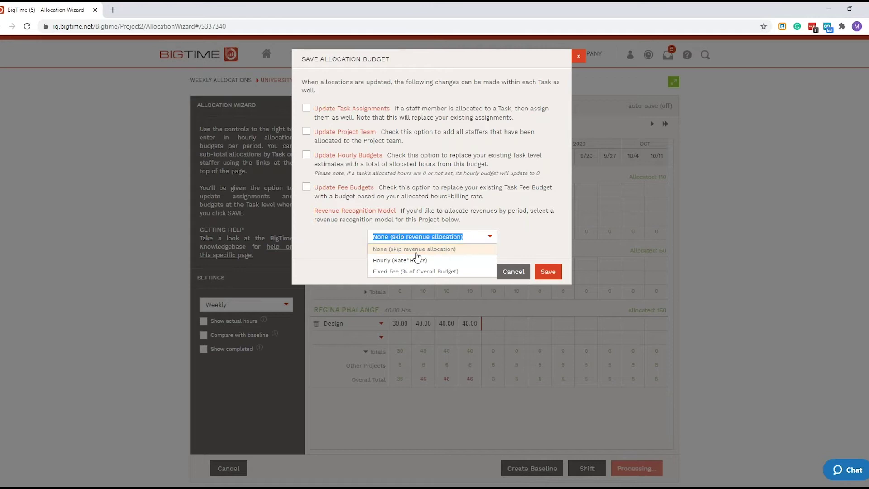
{"action": "left_click", "coordinate": [397, 261]}
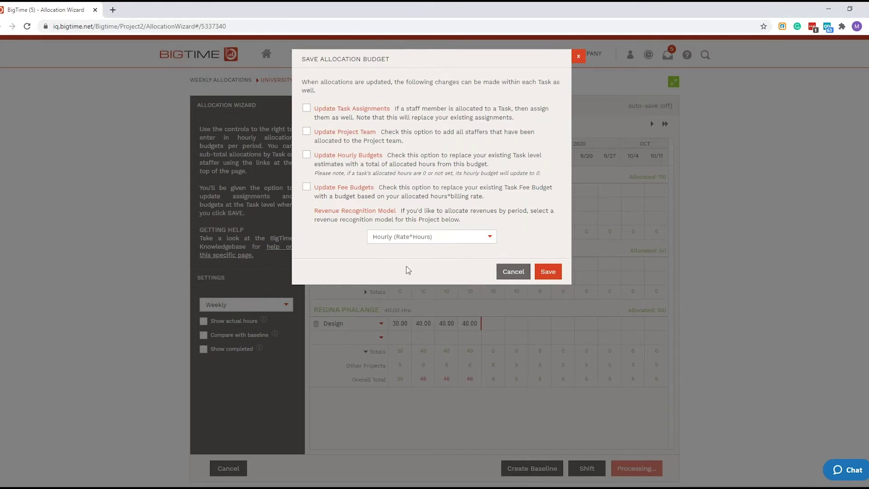
{"action": "left_click", "coordinate": [552, 274]}
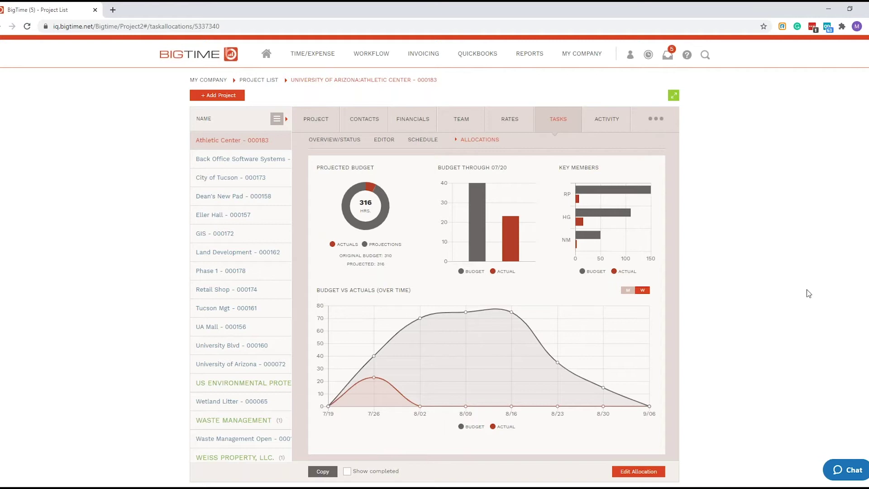
- Check the budget and actual hours of the key members, and bring up the weekly timesheet in the maximized incognito window
{"action": "mouse_move", "coordinate": [614, 216]}
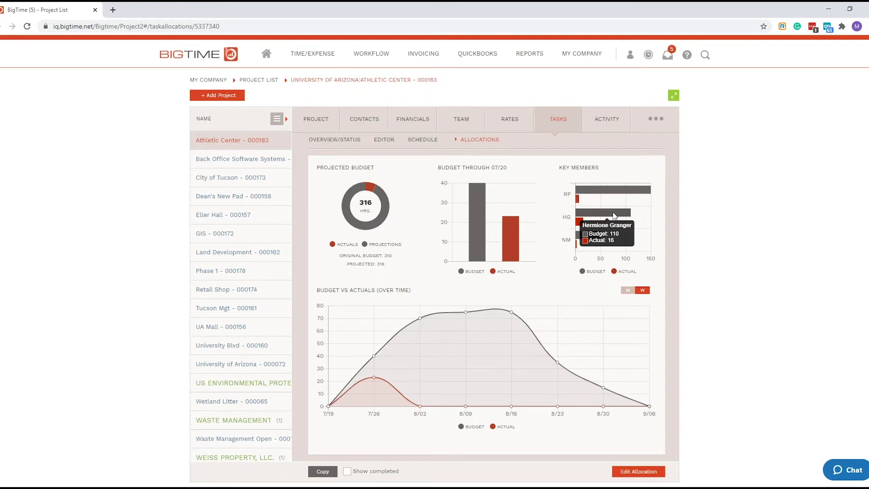
{"action": "mouse_move", "coordinate": [610, 192]}
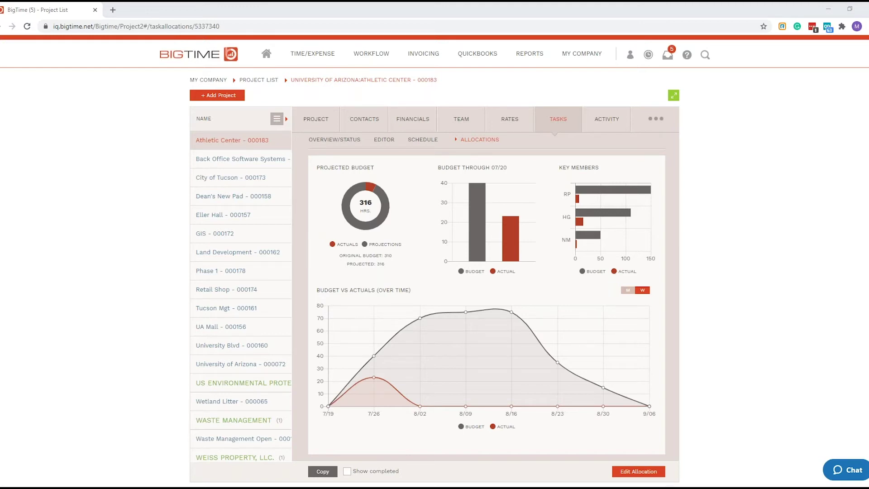
{"action": "left_click_drag", "start_coordinate": [1, 68], "coordinate": [429, 38]}
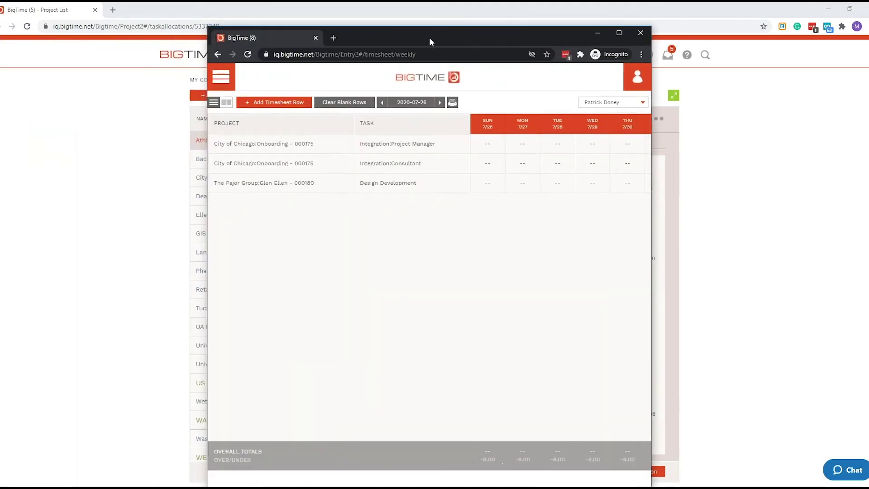
{"action": "left_click", "coordinate": [619, 33]}
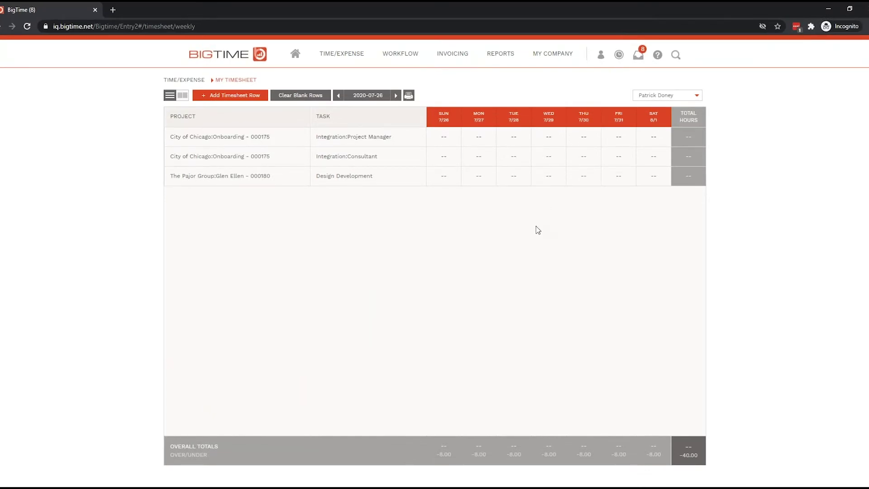
- View the signed-in staff member's account details and the list of running timers
{"action": "left_click", "coordinate": [609, 58]}
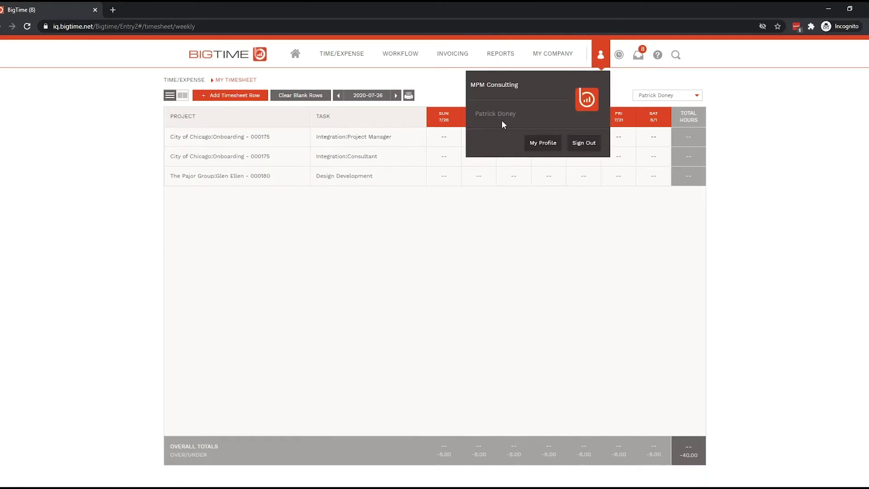
{"action": "left_click", "coordinate": [428, 269]}
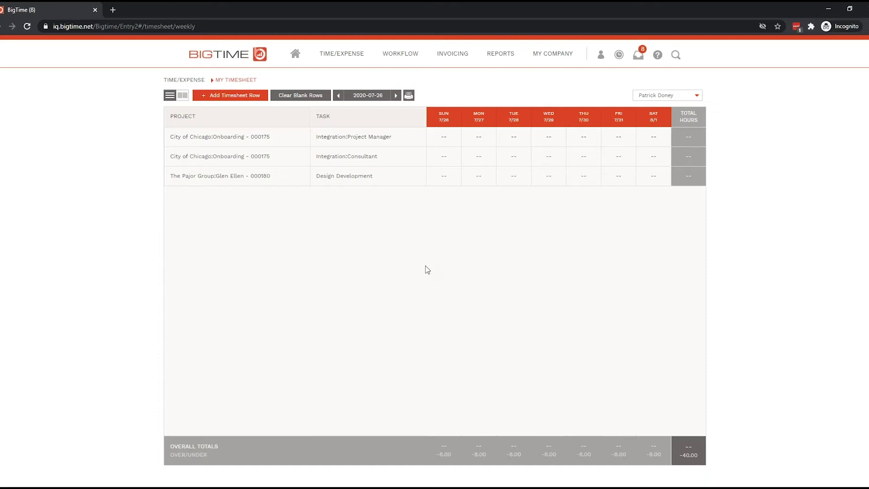
{"action": "left_click", "coordinate": [296, 55]}
{"action": "left_click", "coordinate": [619, 58]}
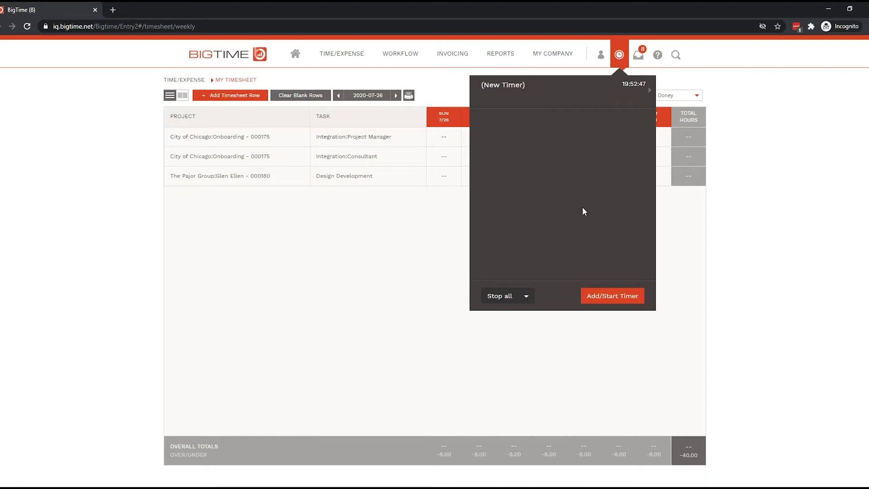
{"action": "left_click", "coordinate": [369, 272]}
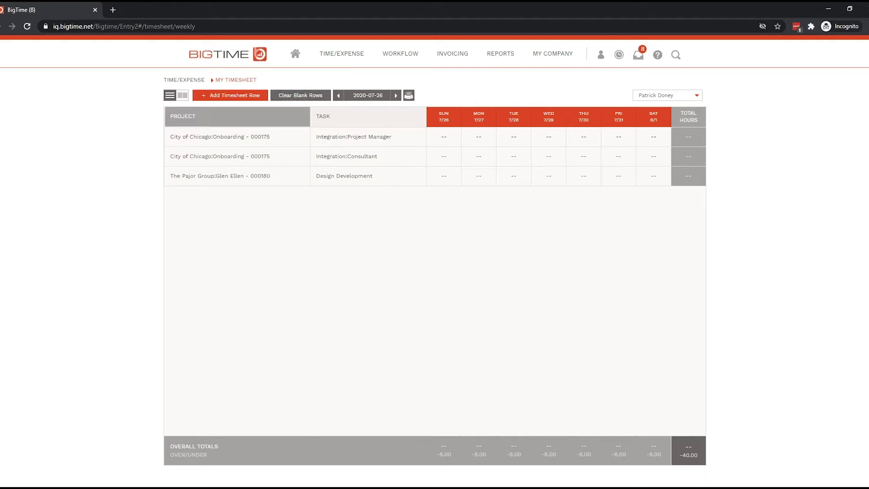
- Delete the City of Chicago Onboarding row for Integration:Project Manager and look at the daily timesheet before returning to the weekly one
{"action": "left_click", "coordinate": [363, 139]}
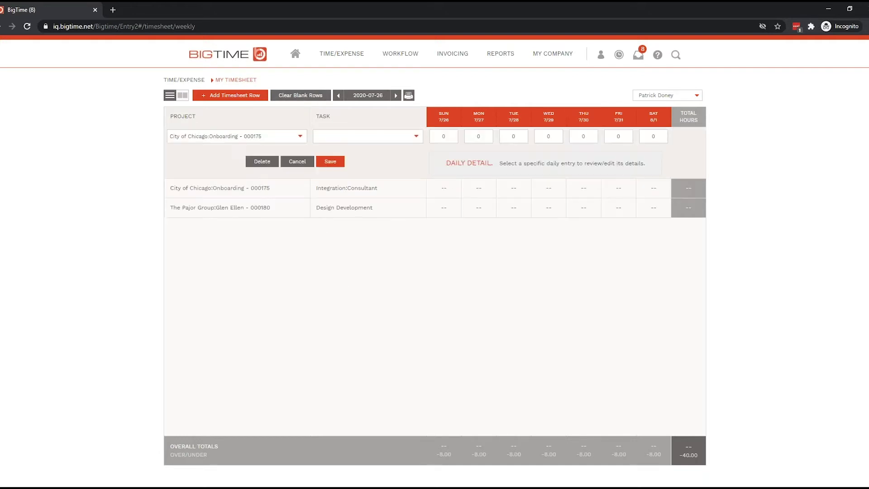
{"action": "left_click", "coordinate": [262, 161]}
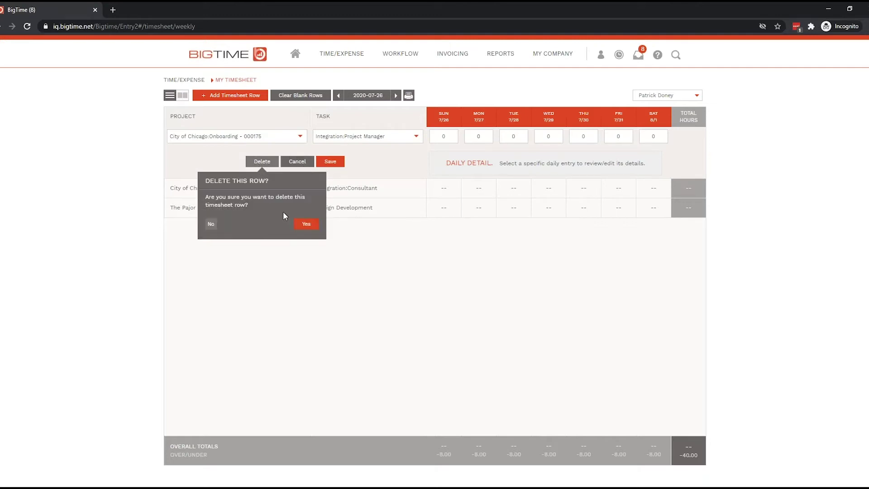
{"action": "left_click", "coordinate": [306, 224]}
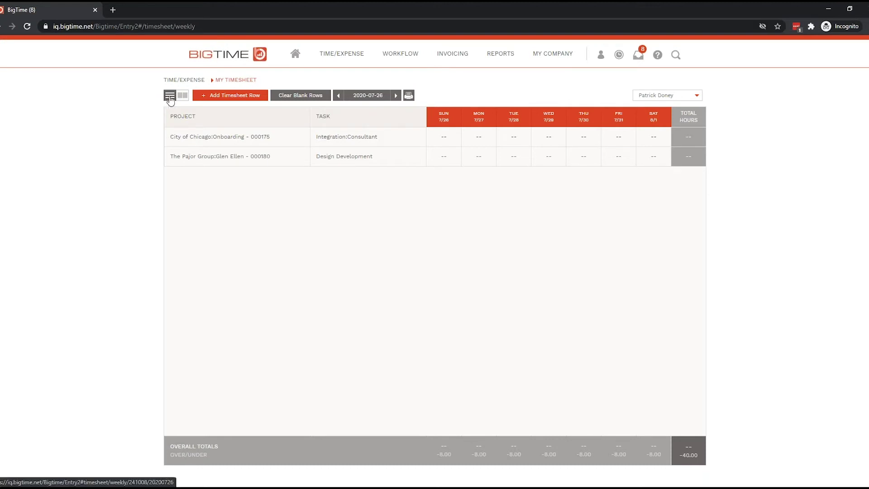
{"action": "left_click", "coordinate": [183, 98]}
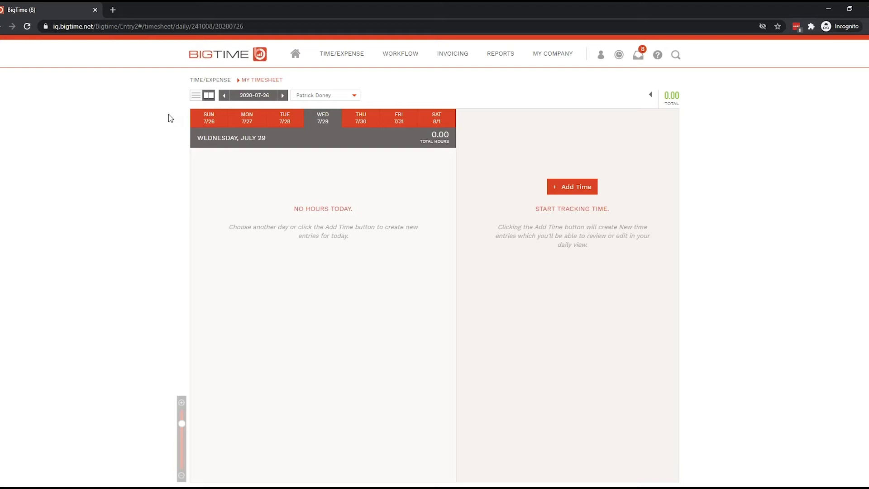
{"action": "left_click", "coordinate": [196, 95]}
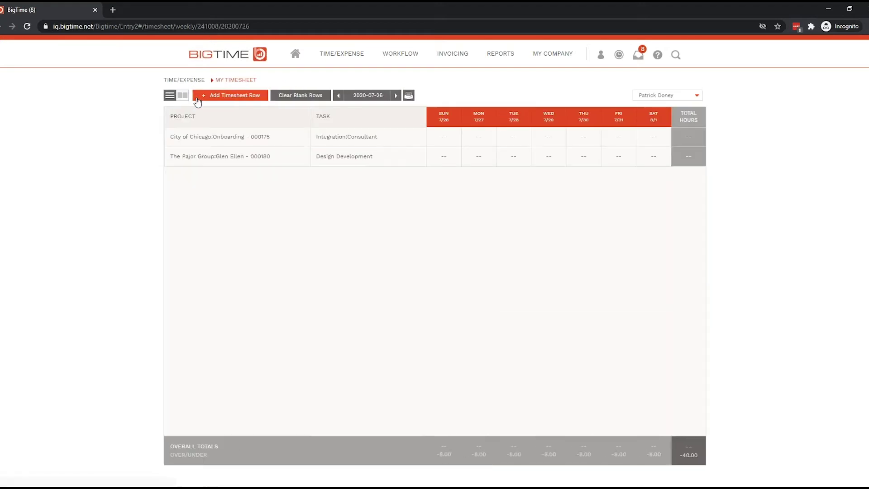
- Add a timesheet row for the University of Arizona Athletic Center project with the Design task
{"action": "left_click", "coordinate": [240, 99]}
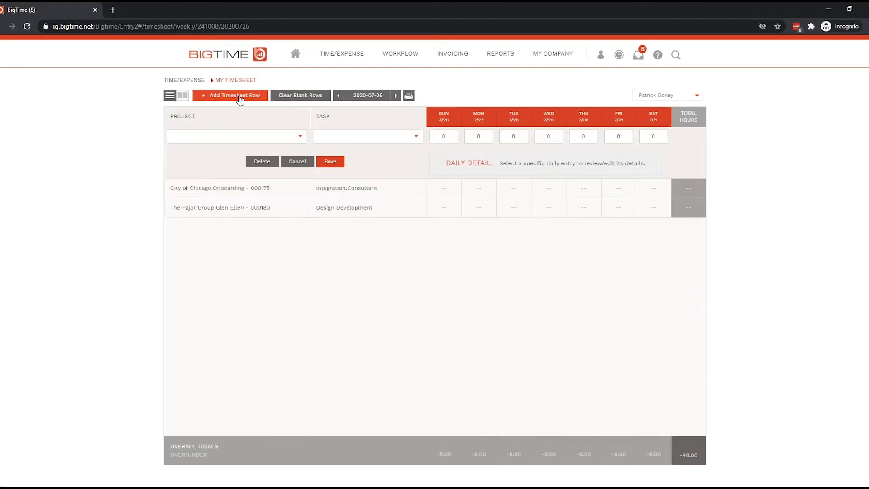
{"action": "left_click", "coordinate": [300, 137]}
{"action": "type", "text": "ath"}
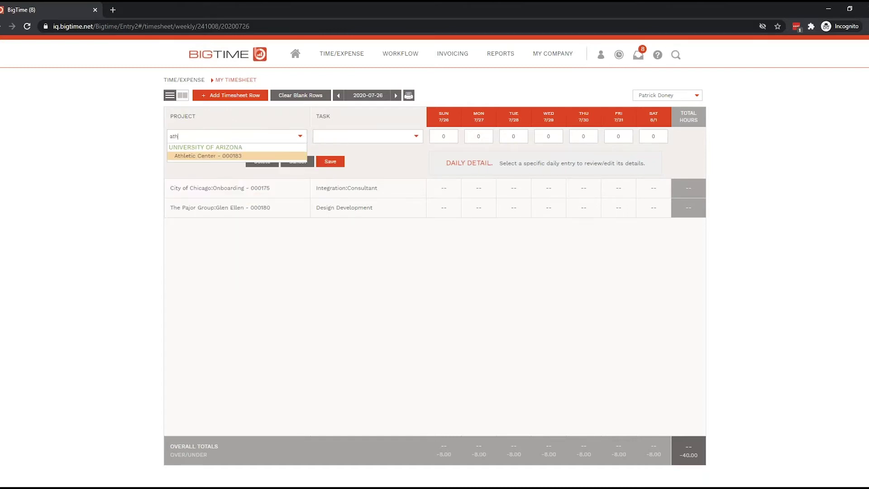
{"action": "left_click", "coordinate": [203, 155]}
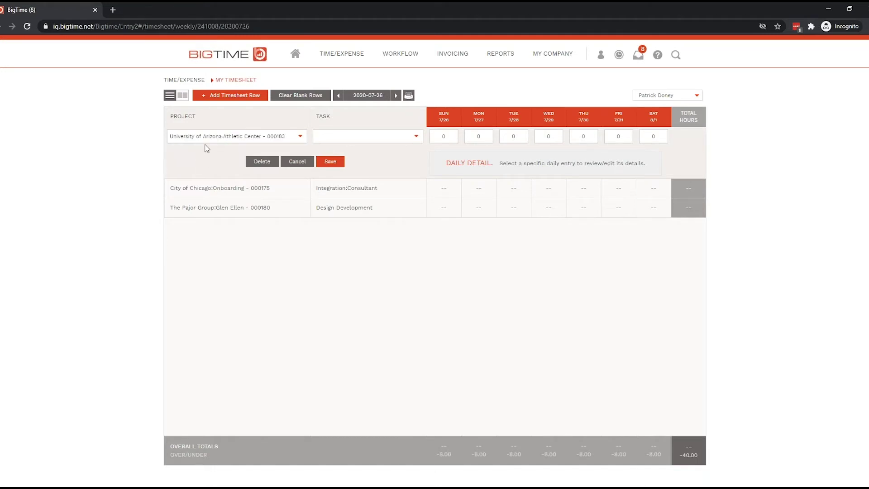
{"action": "left_click", "coordinate": [415, 137]}
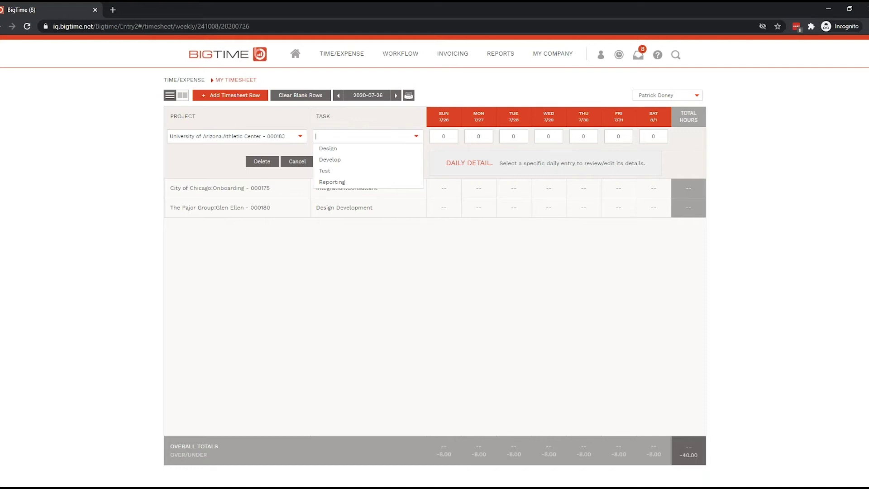
{"action": "left_click", "coordinate": [344, 151]}
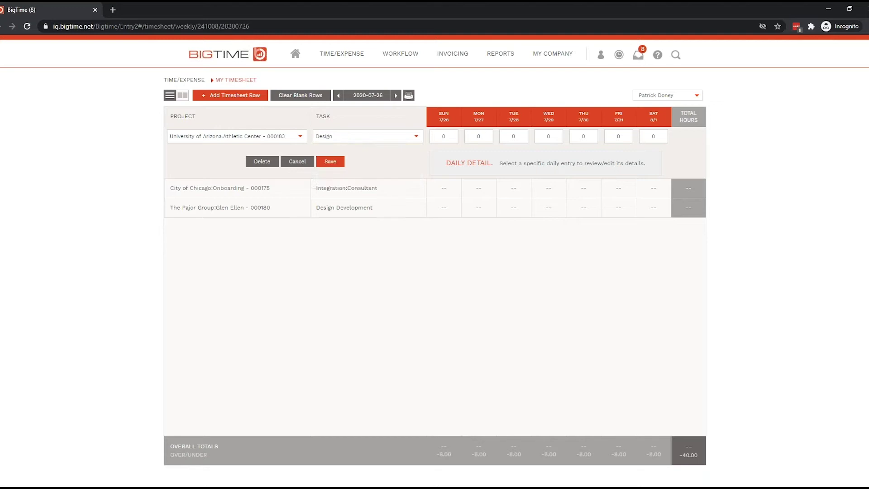
- Log 4 hours of Design work on Tuesday 7/28 with the note "Notes" and save the timesheet row
{"action": "left_click", "coordinate": [514, 137]}
{"action": "type", "text": "4"}
{"action": "left_click", "coordinate": [334, 175]}
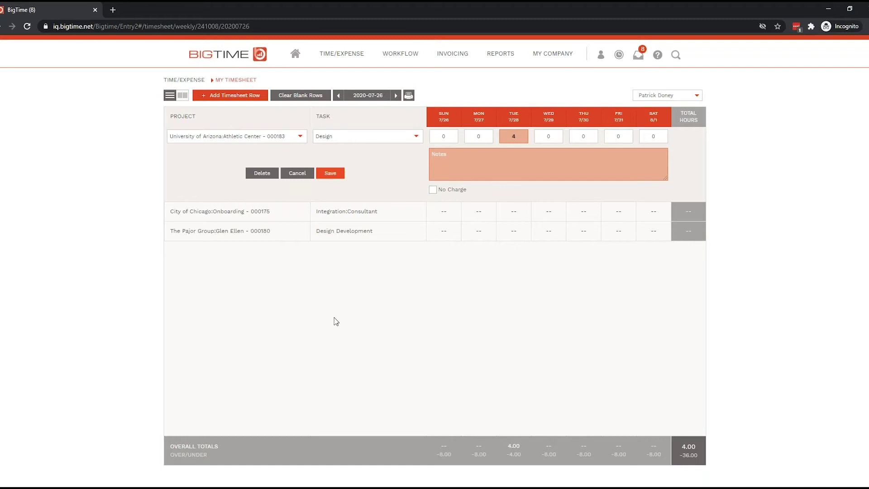
{"action": "left_click", "coordinate": [468, 158]}
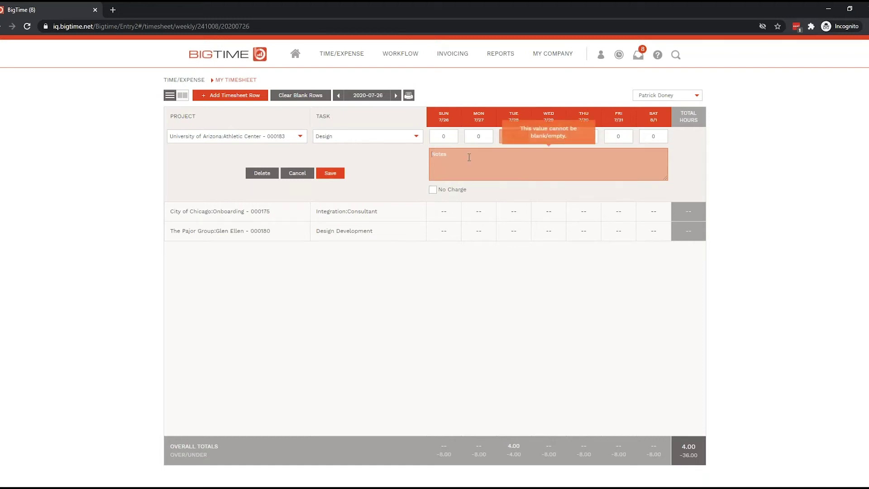
{"action": "type", "text": "Notes"}
{"action": "left_click", "coordinate": [336, 176]}
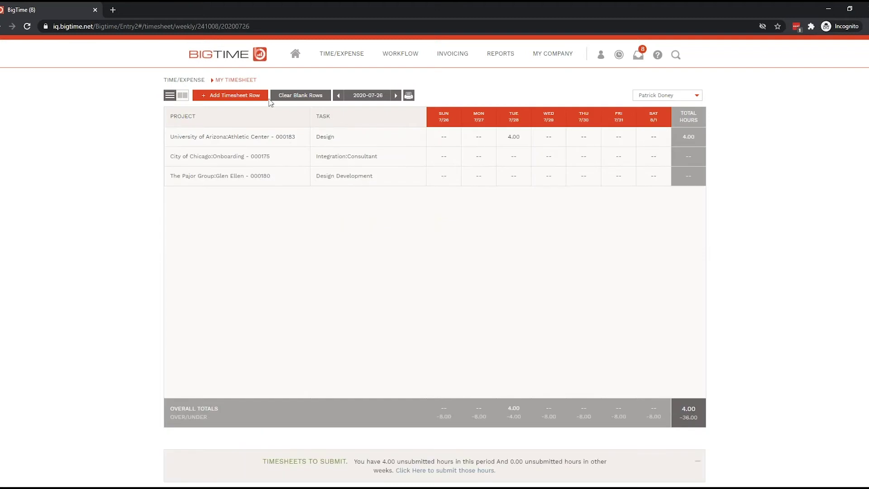
- Add another timesheet row for the University of Arizona Athletic Center project with the Reporting task
{"action": "left_click", "coordinate": [248, 98]}
{"action": "left_click", "coordinate": [296, 139]}
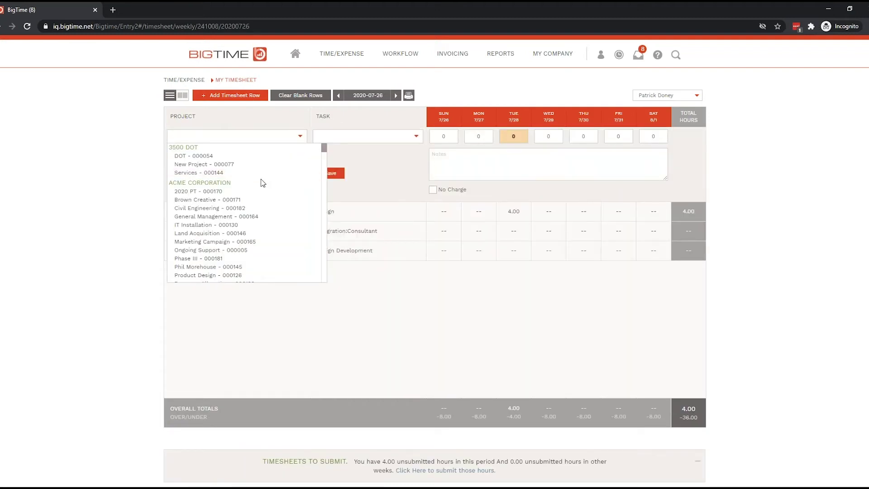
{"action": "type", "text": "ath"}
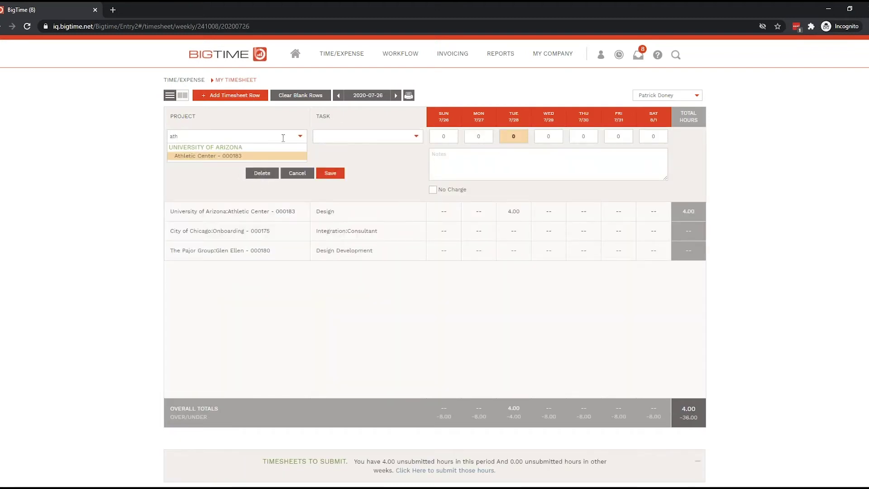
{"action": "left_click", "coordinate": [250, 155]}
{"action": "left_click", "coordinate": [415, 138]}
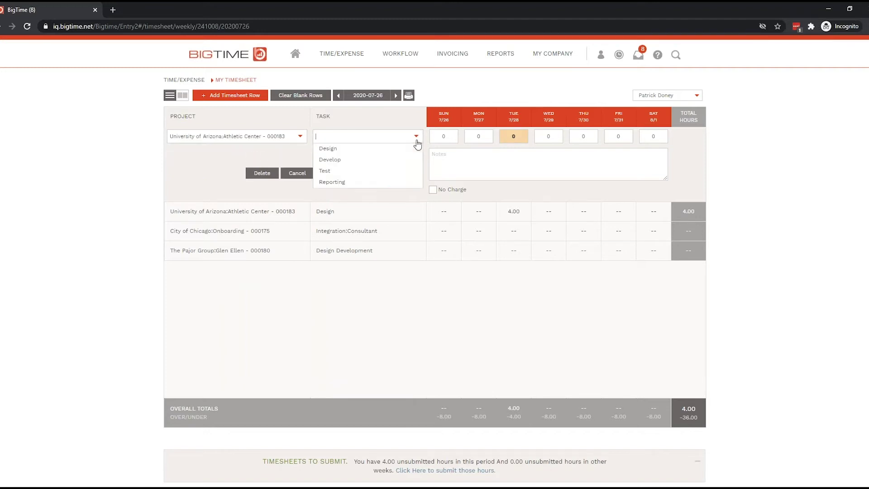
{"action": "left_click", "coordinate": [350, 182]}
- Log 2 hours of Reporting work on Tuesday 7/28 with the note "Reporting" and save the row
{"action": "left_click", "coordinate": [519, 137]}
{"action": "type", "text": "2"}
{"action": "left_click", "coordinate": [575, 167]}
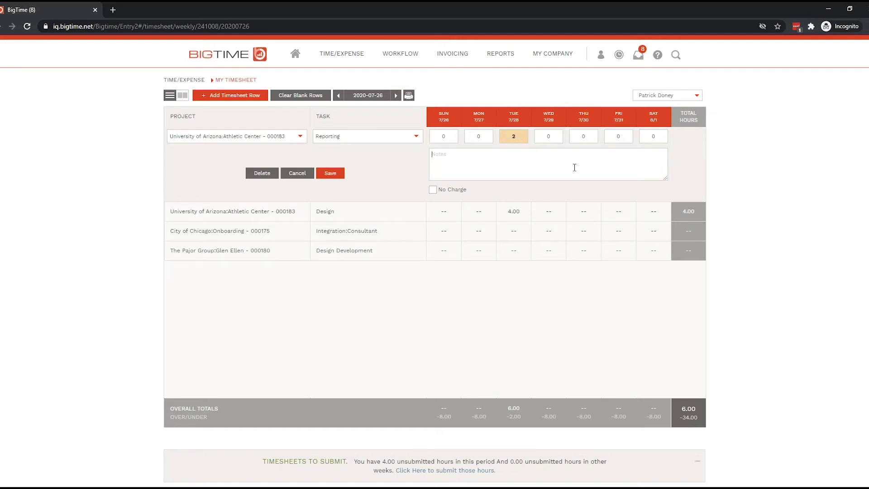
{"action": "type", "text": "Reporting"}
{"action": "left_click", "coordinate": [337, 173]}
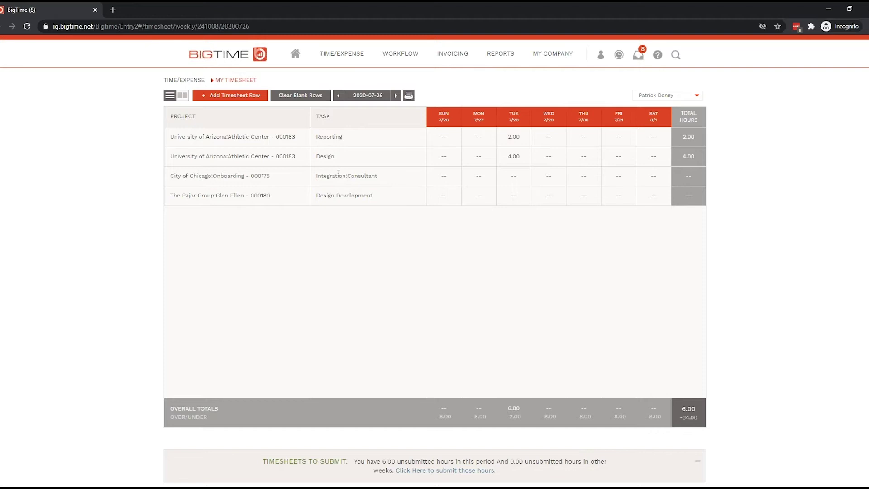
- Reopen the Athletic Center row with 4 hours on Tuesday 7/28, choose the Design task again and save the row
{"action": "left_click", "coordinate": [512, 159]}
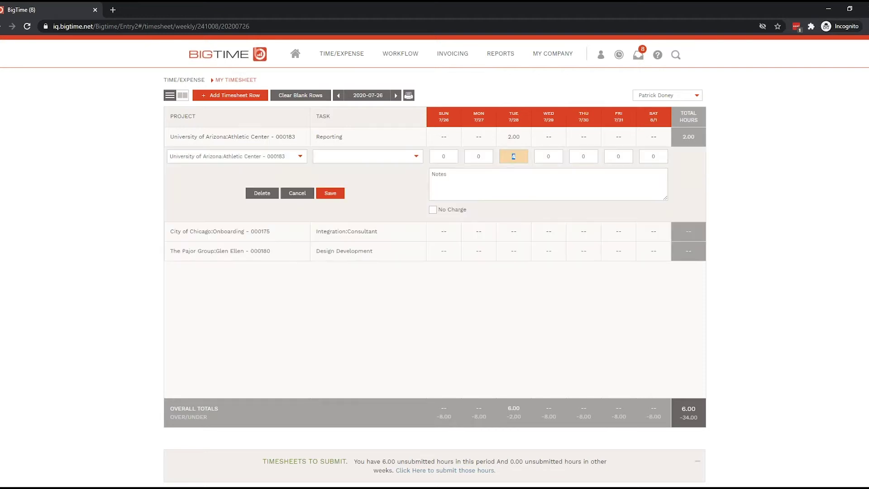
{"action": "left_click", "coordinate": [460, 347]}
{"action": "left_click_drag", "start_coordinate": [261, 461], "coordinate": [354, 464]}
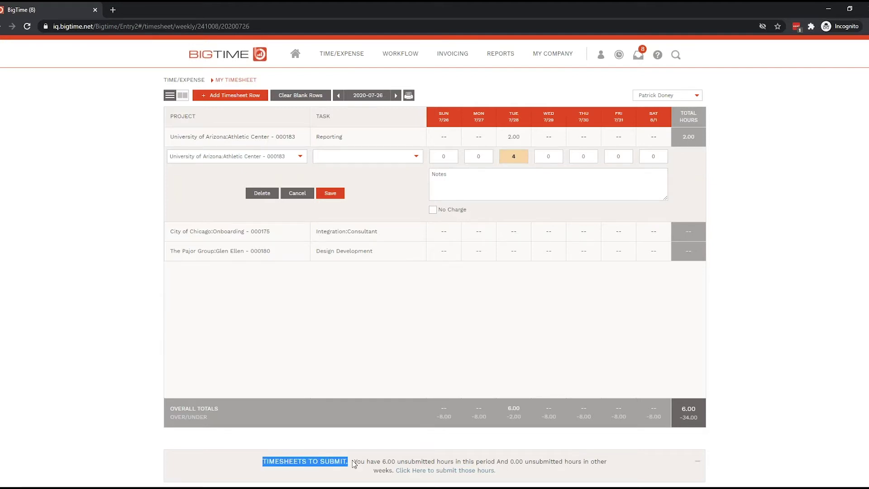
{"action": "left_click", "coordinate": [408, 470]}
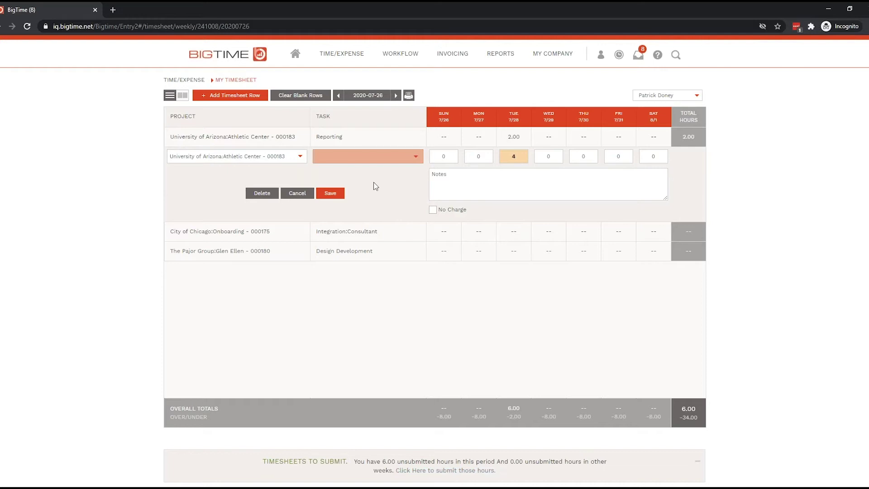
{"action": "left_click", "coordinate": [415, 156]}
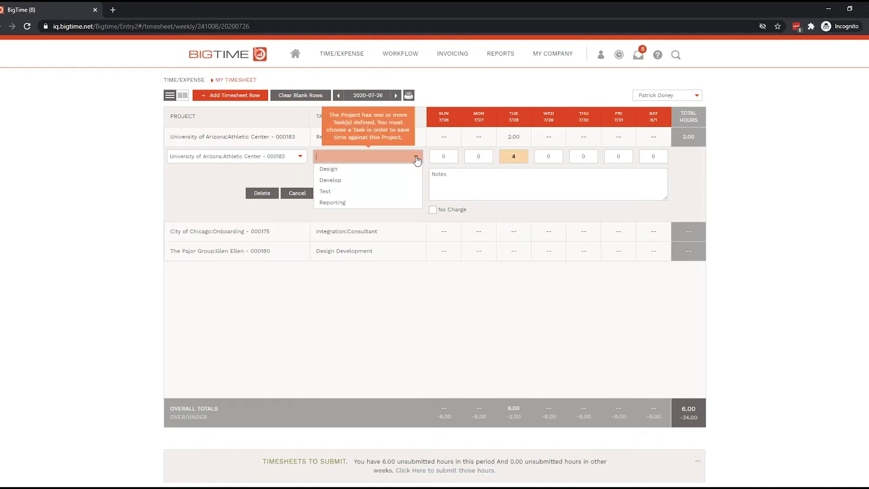
{"action": "left_click", "coordinate": [379, 169]}
{"action": "left_click", "coordinate": [332, 194]}
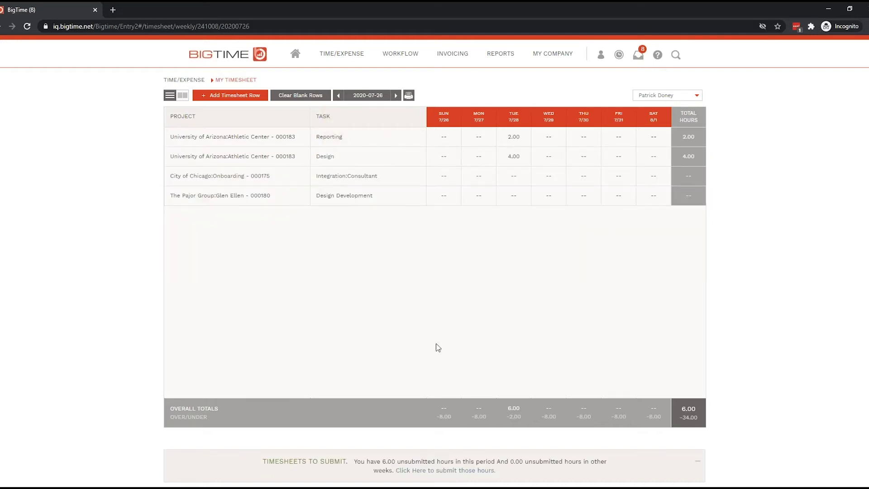
- Submit the timesheet for the 7/26/20 - 8/1/20 period and open the submitted Design row to inspect it
{"action": "left_click", "coordinate": [454, 471]}
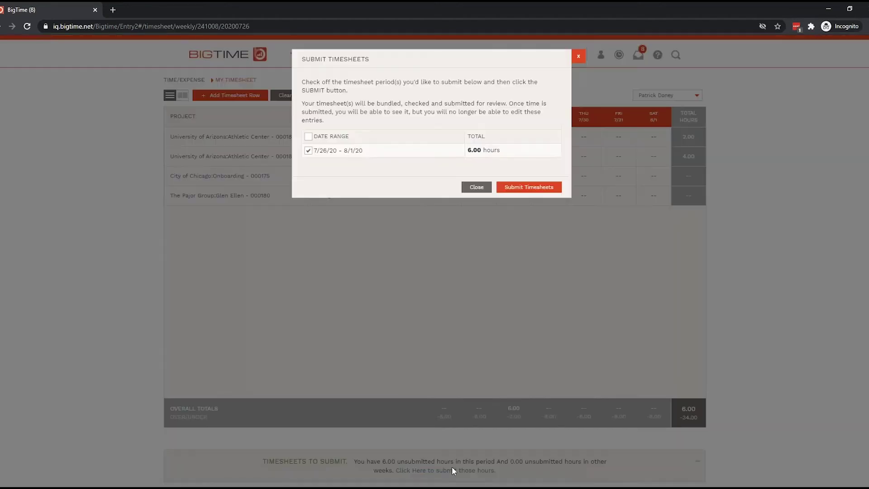
{"action": "left_click", "coordinate": [525, 188]}
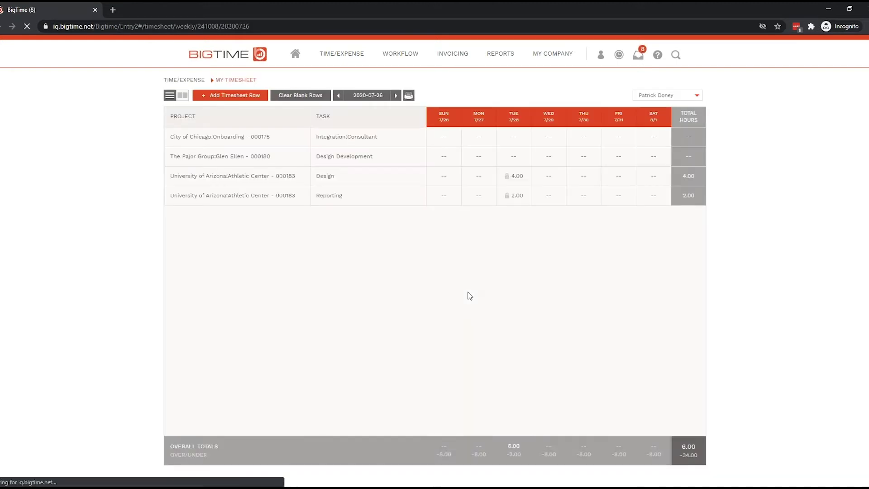
{"action": "left_click", "coordinate": [513, 177]}
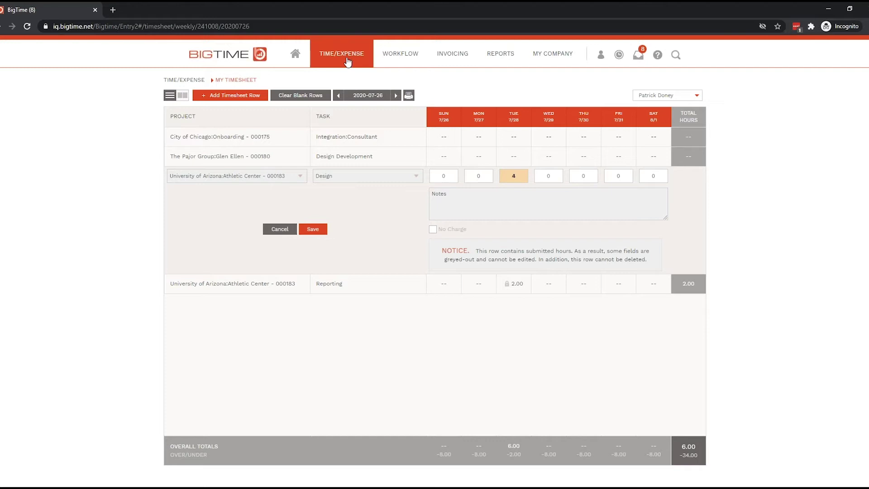
- Go to the expense entry page and set the new expense's type to Travel:Mileage
{"action": "mouse_move", "coordinate": [348, 62]}
{"action": "left_click", "coordinate": [344, 111]}
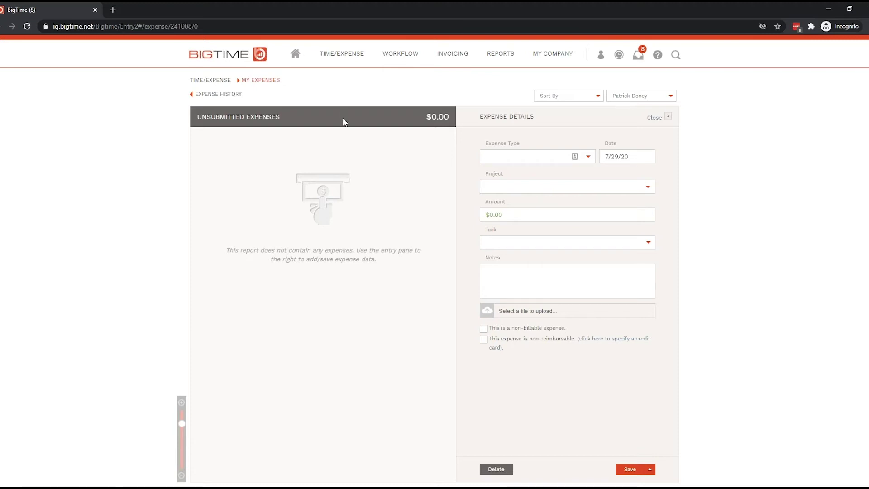
{"action": "left_click", "coordinate": [588, 158]}
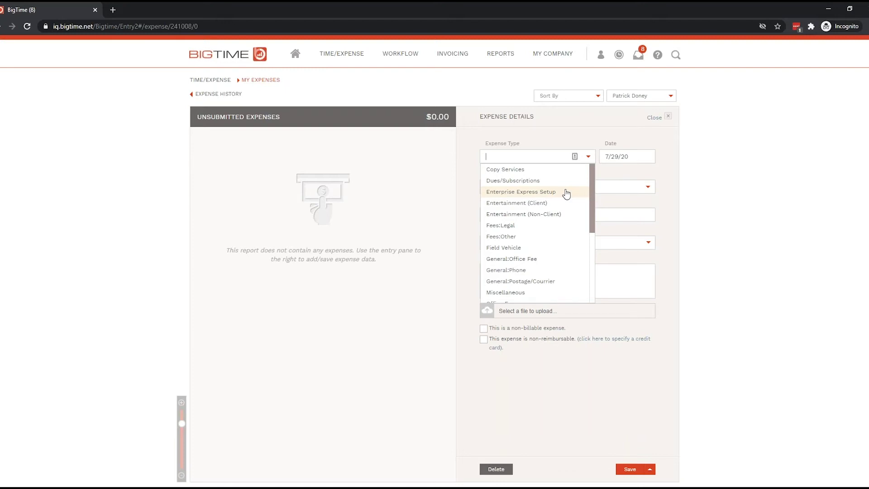
{"action": "scroll", "coordinate": [523, 227], "scroll_direction": "down", "scroll_amount": 3}
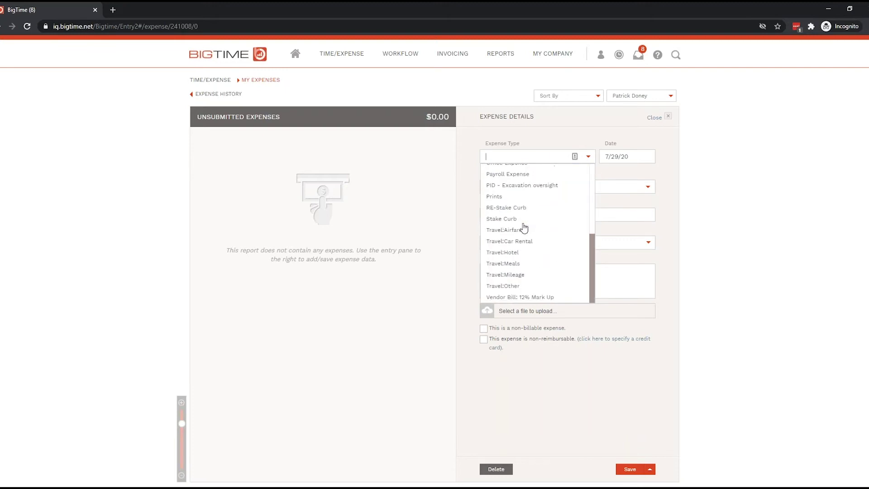
{"action": "left_click", "coordinate": [501, 275]}
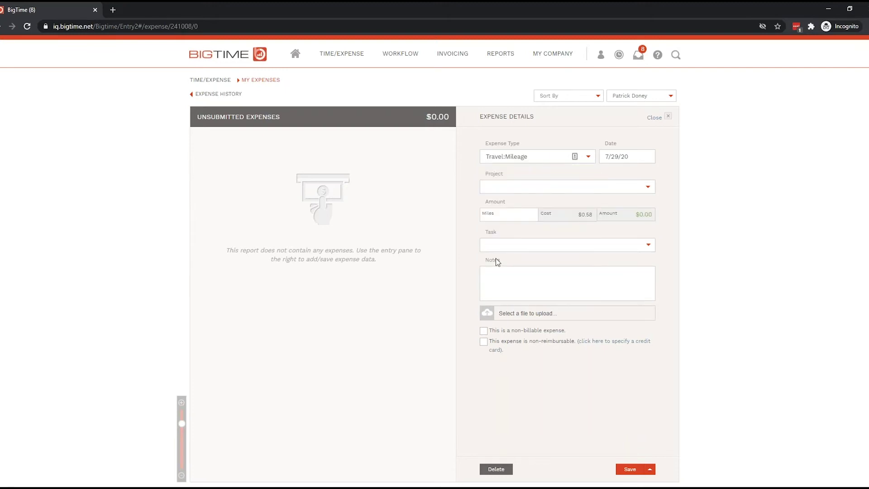
- Assign the mileage expense to the University of Arizona Athletic Center project with 50 miles and the Design task
{"action": "left_click", "coordinate": [649, 188]}
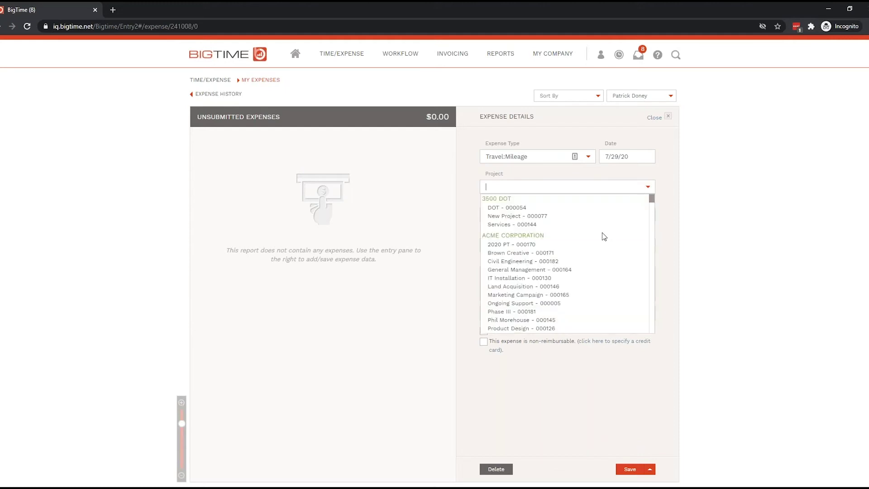
{"action": "type", "text": "ath"}
{"action": "left_click", "coordinate": [504, 208]}
{"action": "type", "text": "50"}
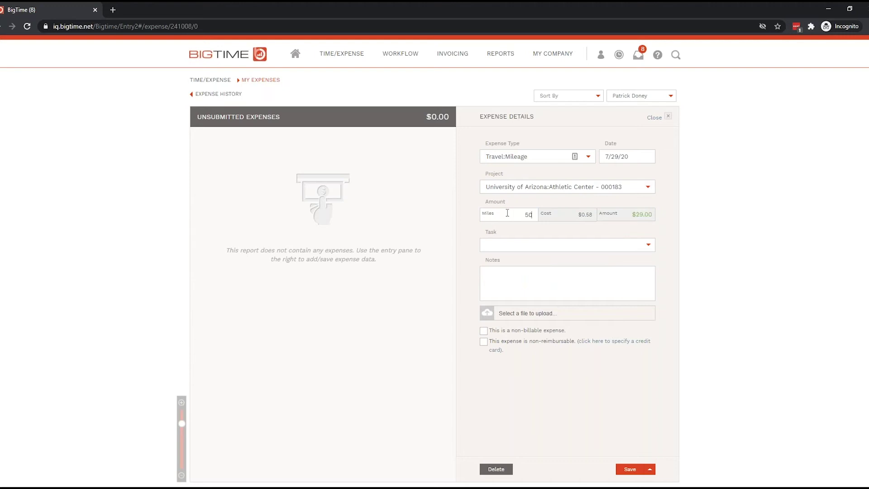
{"action": "left_click", "coordinate": [647, 245]}
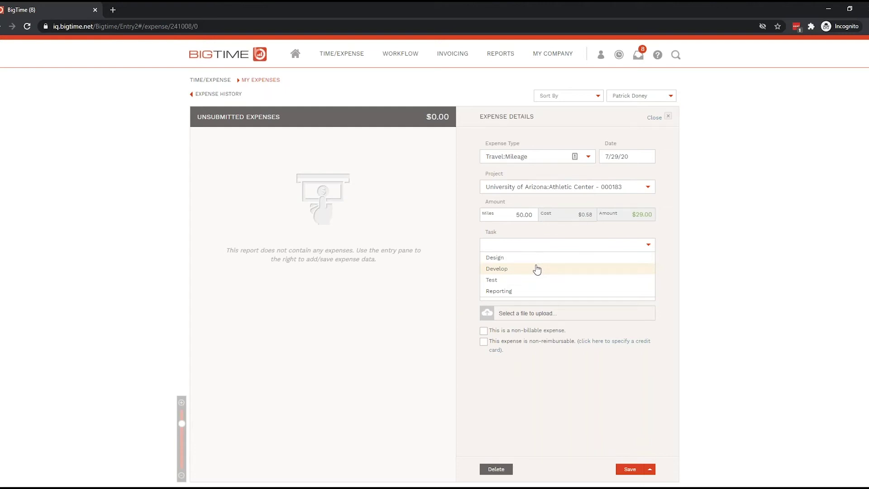
{"action": "left_click", "coordinate": [537, 258]}
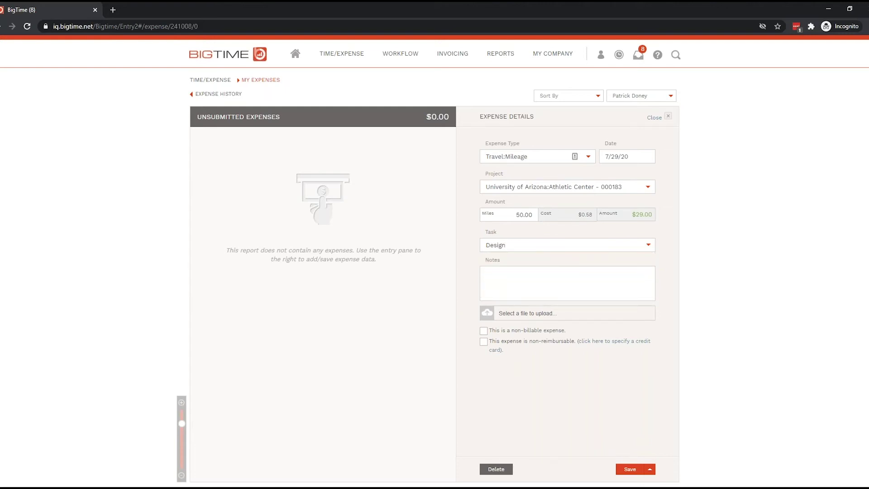
- Add the note "Here are my notes" to the mileage expense, attach the file 5.jpg and save the expense
{"action": "left_click", "coordinate": [537, 274]}
{"action": "type", "text": "Here are my notes"}
{"action": "left_click", "coordinate": [530, 314]}
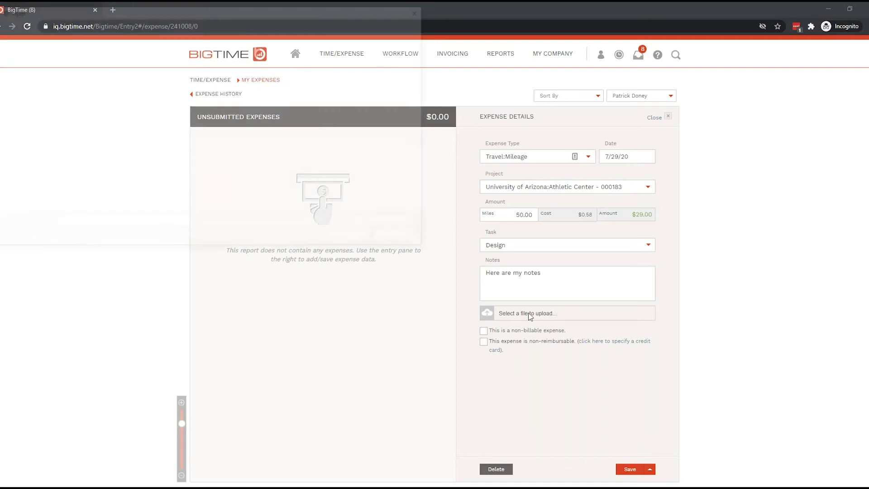
{"action": "double_click", "coordinate": [256, 86]}
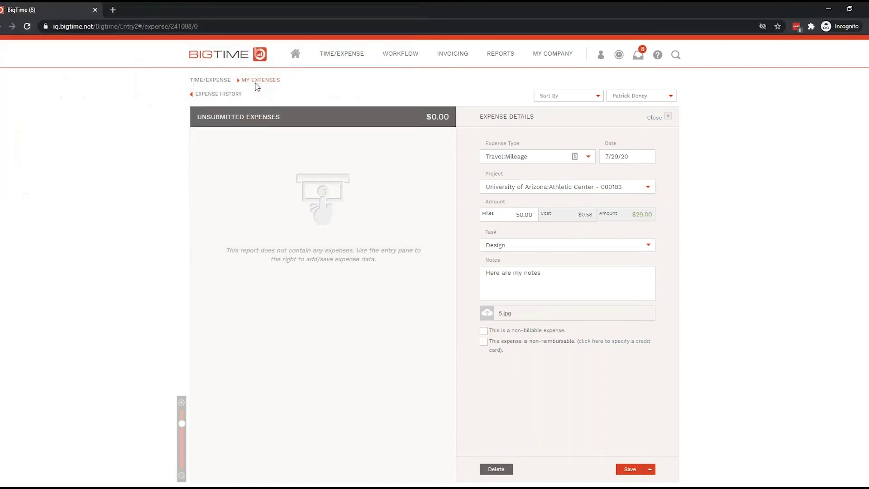
{"action": "left_click", "coordinate": [627, 470]}
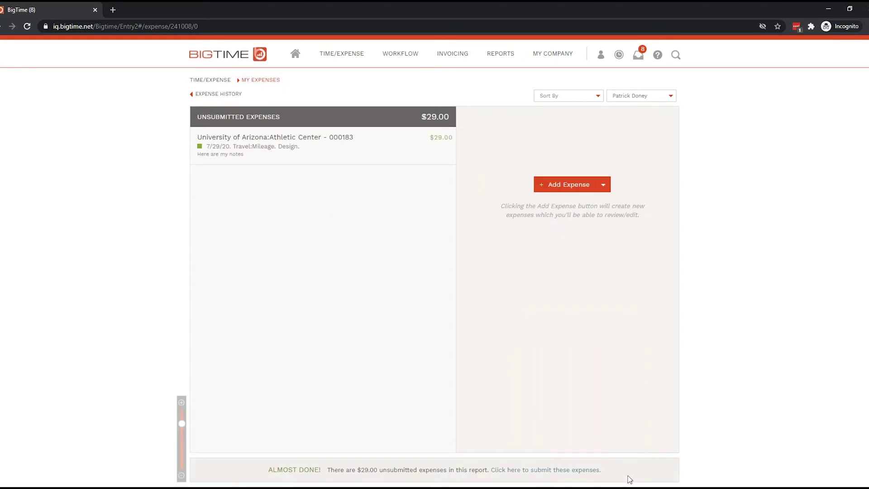
- Look at the options for adding expenses and submit the unsubmitted expenses as a report named "Arizona Expenses - 7/29/20"
{"action": "left_click", "coordinate": [607, 185]}
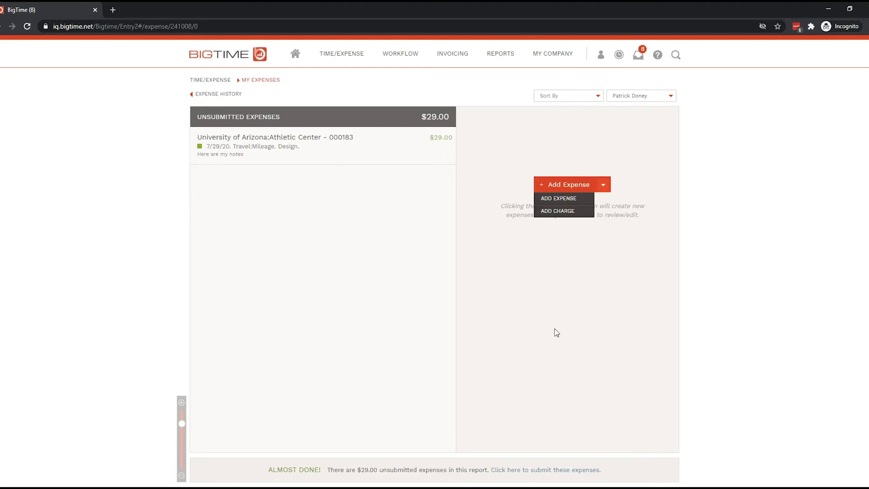
{"action": "left_click", "coordinate": [527, 471]}
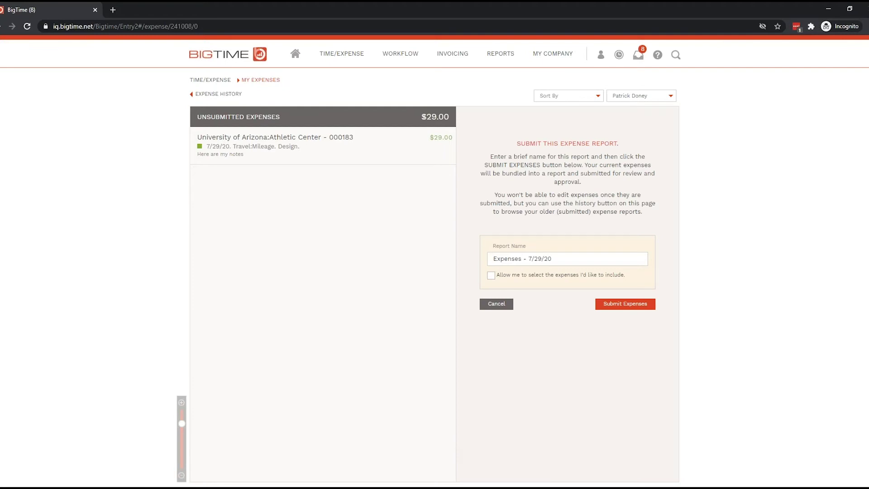
{"action": "type", "text": "Arizona"}
{"action": "left_click", "coordinate": [623, 304]}
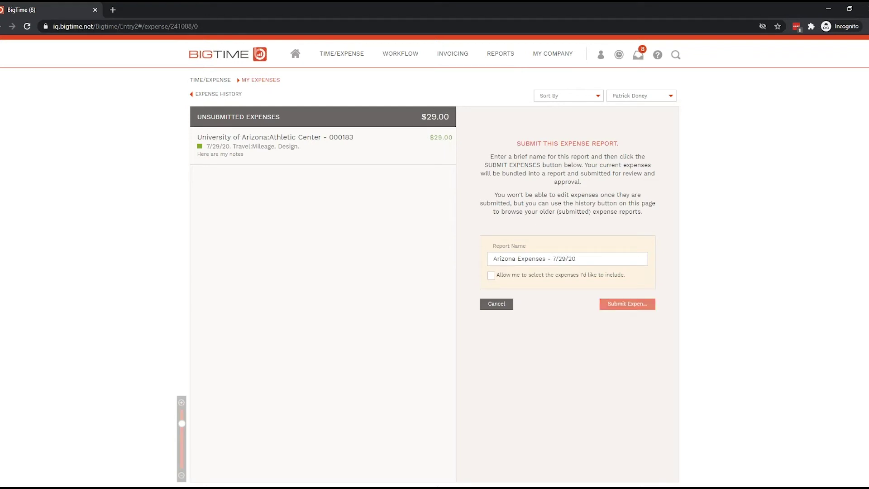
{"action": "left_click", "coordinate": [627, 304]}
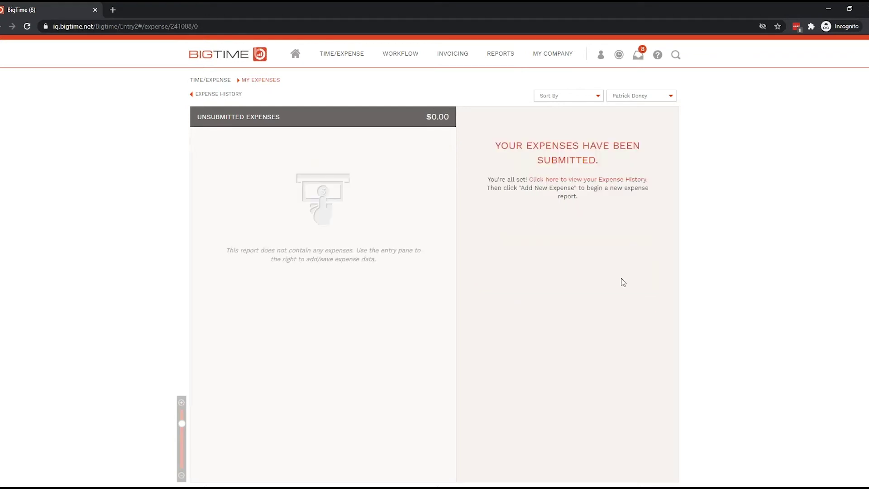
- View the expense history and read the notice about rejected expenses
{"action": "left_click", "coordinate": [229, 94]}
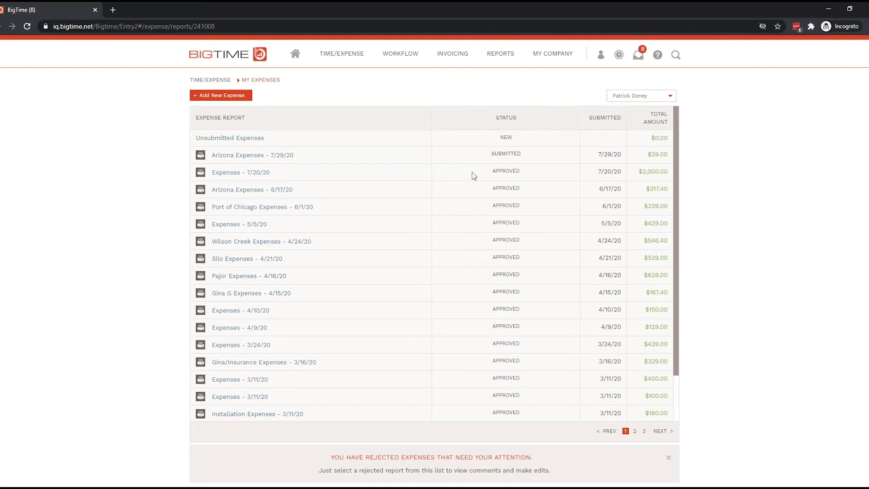
{"action": "left_click_drag", "start_coordinate": [332, 454], "coordinate": [546, 463]}
{"action": "left_click", "coordinate": [272, 468]}
- Switch to the other browser window showing the project list and open the Expenses page in a new tab
{"action": "left_click", "coordinate": [829, 8]}
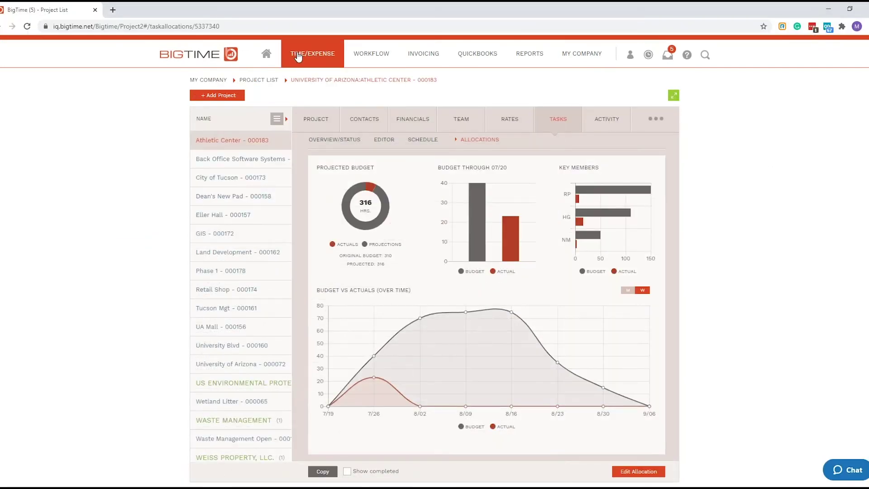
{"action": "mouse_move", "coordinate": [297, 57]}
{"action": "right_click", "coordinate": [312, 114]}
{"action": "left_click", "coordinate": [328, 113]}
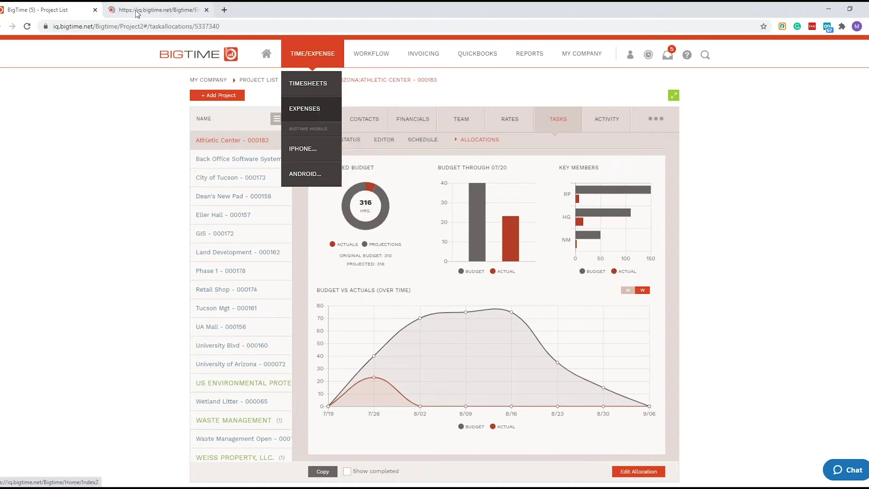
{"action": "left_click", "coordinate": [138, 14]}
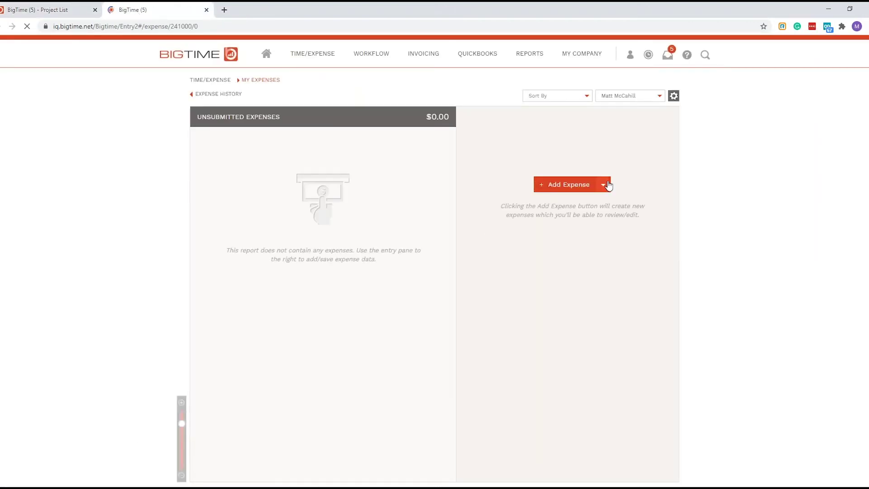
- Start a new vendor expense, choose the individual contractor as its vendor and fill in the reference number
{"action": "left_click", "coordinate": [608, 185]}
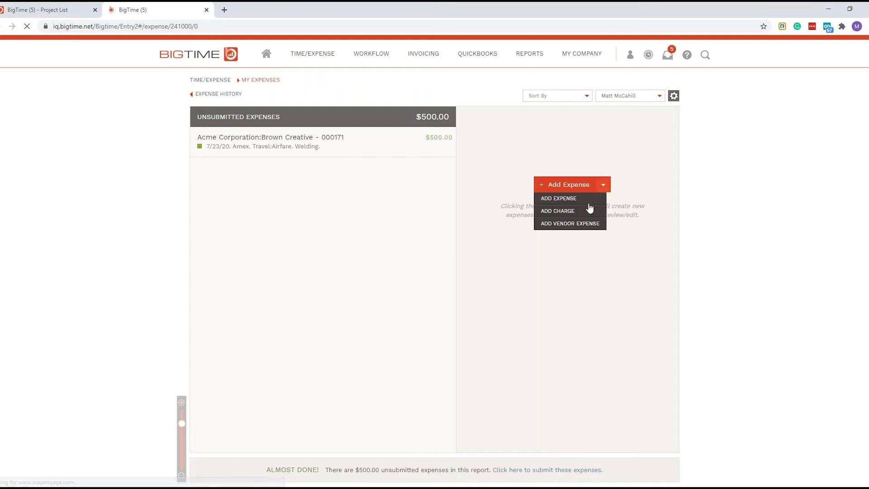
{"action": "left_click", "coordinate": [564, 225]}
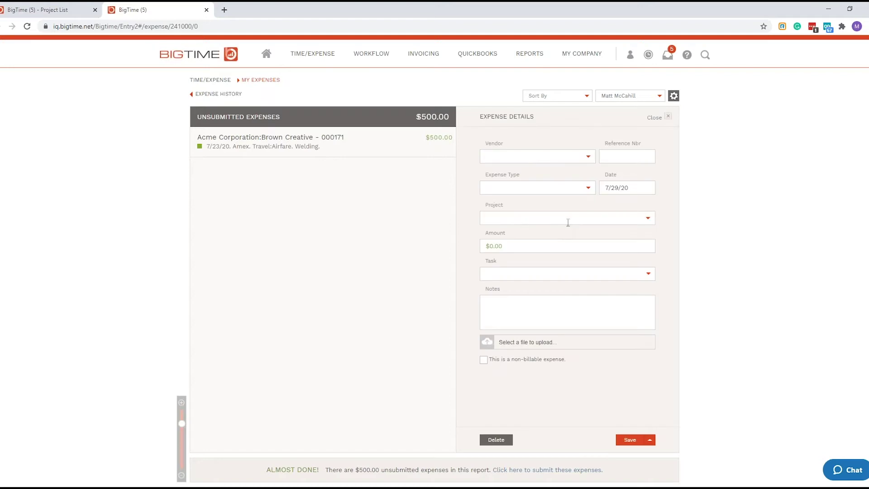
{"action": "left_click_drag", "start_coordinate": [485, 143], "coordinate": [520, 144]}
{"action": "left_click", "coordinate": [520, 144]}
{"action": "left_click", "coordinate": [589, 156]}
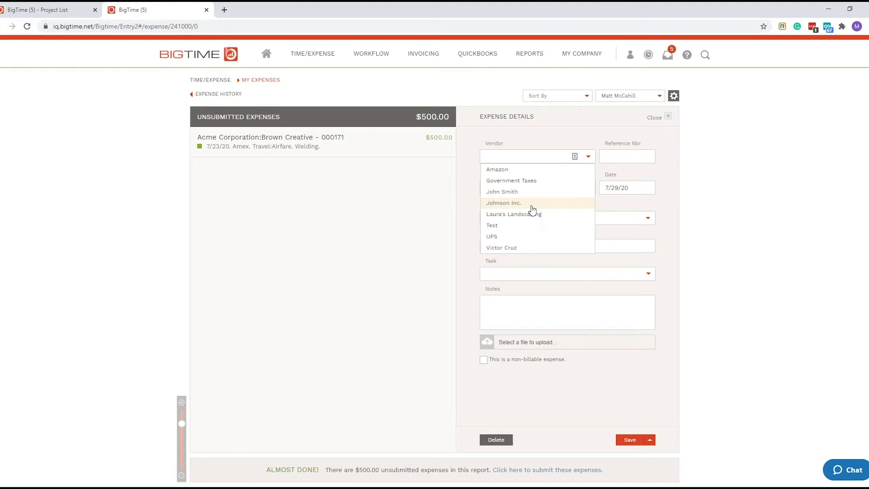
{"action": "left_click", "coordinate": [511, 192]}
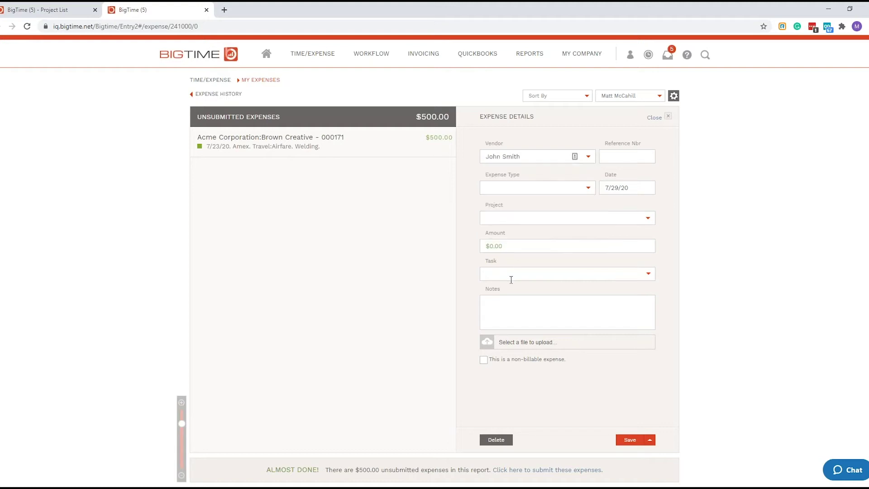
{"action": "left_click", "coordinate": [625, 160]}
{"action": "type", "text": "15611651"}
- Set the vendor expense's type to "Vendor Bill: 12% Mark Up" and its project to University of Arizona's Athletic Center
{"action": "left_click", "coordinate": [584, 189]}
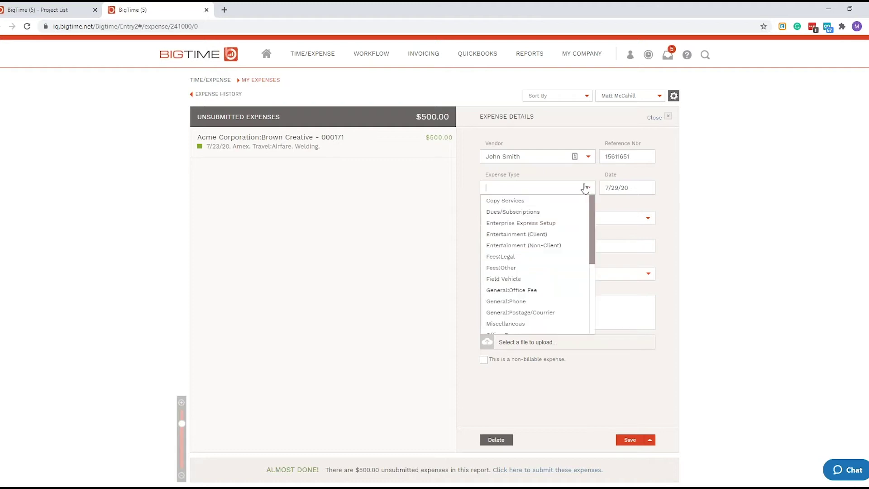
{"action": "scroll", "coordinate": [552, 249], "scroll_direction": "down", "scroll_amount": 4}
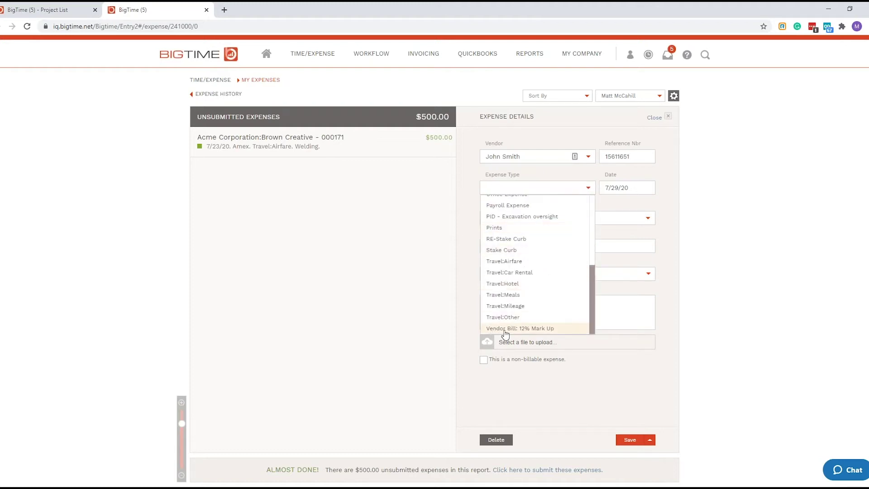
{"action": "left_click", "coordinate": [534, 328]}
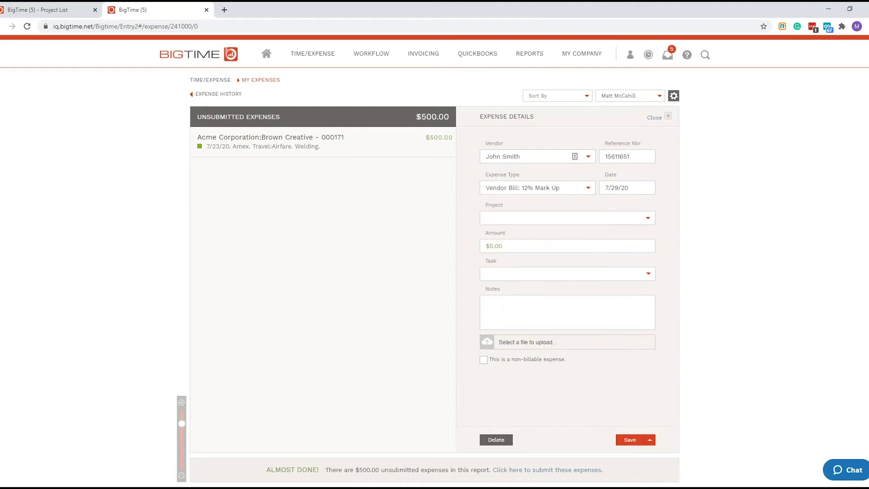
{"action": "left_click", "coordinate": [647, 218]}
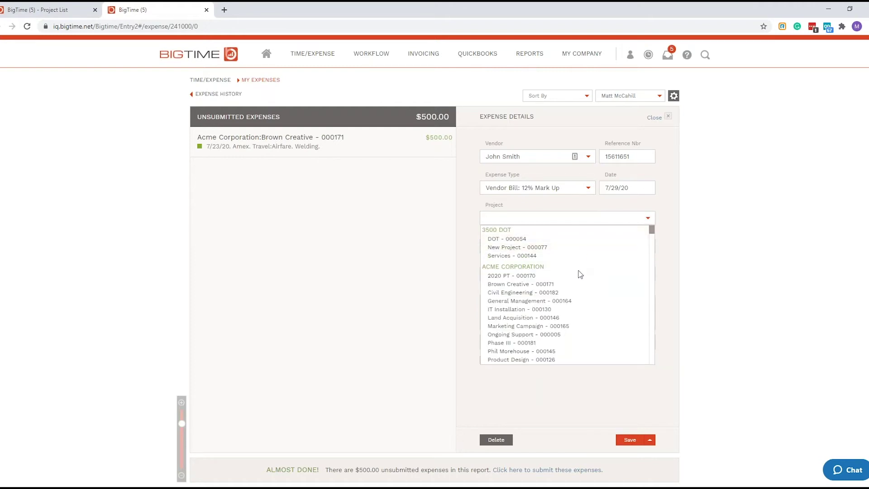
{"action": "type", "text": "ath"}
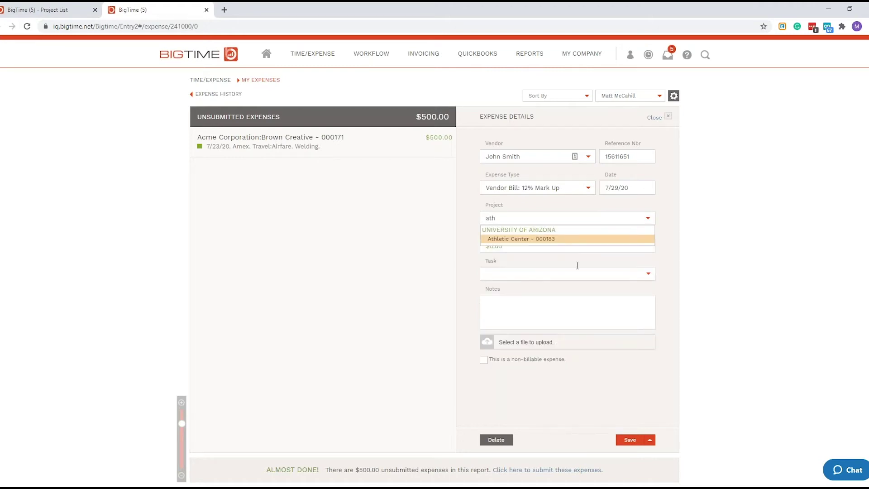
{"action": "left_click", "coordinate": [557, 240]}
- Set the vendor expense's amount to $2,000 and its task to Develop, with the note "Vendor Invoice"
{"action": "left_click", "coordinate": [549, 244]}
{"action": "type", "text": "2000"}
{"action": "left_click", "coordinate": [650, 274]}
{"action": "left_click", "coordinate": [514, 301]}
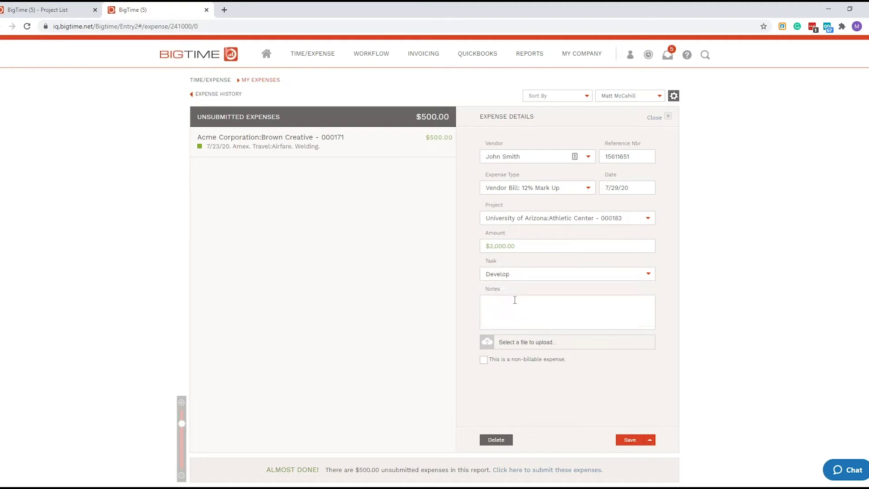
{"action": "type", "text": "Vendor Invoice"}
- Attach the receipt file 333.jpg to the vendor expense and save the expense
{"action": "left_click", "coordinate": [526, 344]}
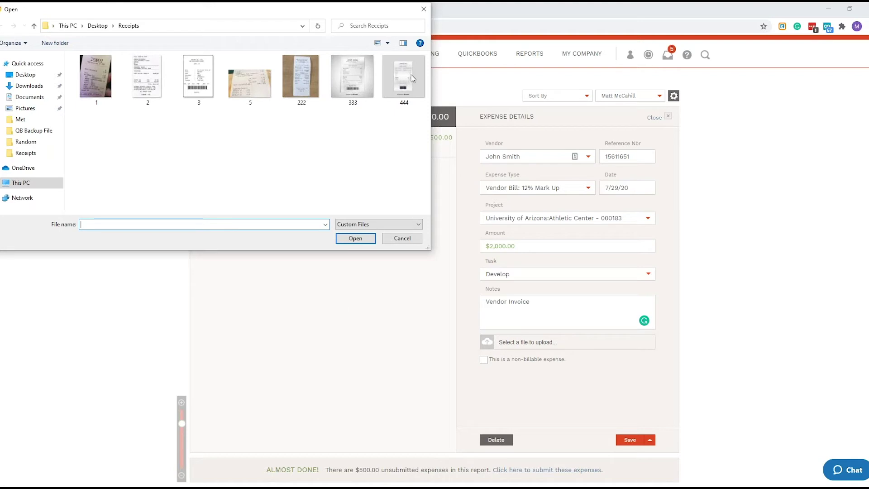
{"action": "left_click", "coordinate": [353, 87]}
{"action": "double_click", "coordinate": [353, 87]}
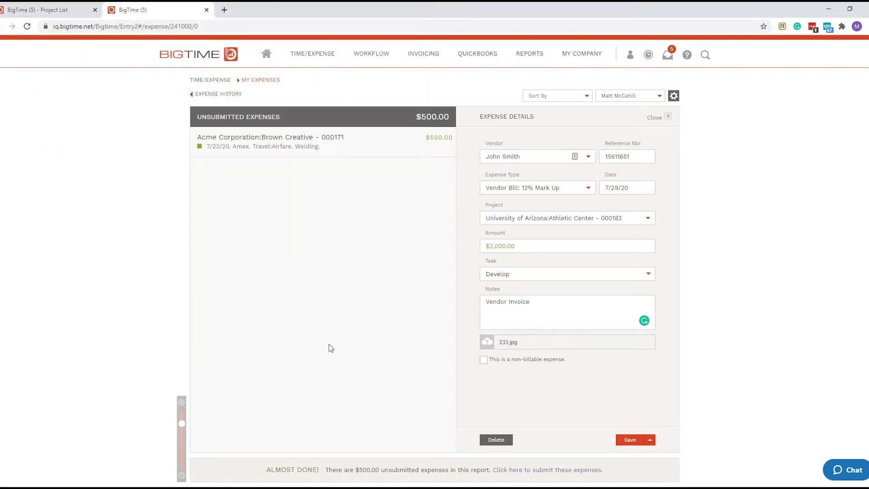
{"action": "left_click", "coordinate": [630, 440]}
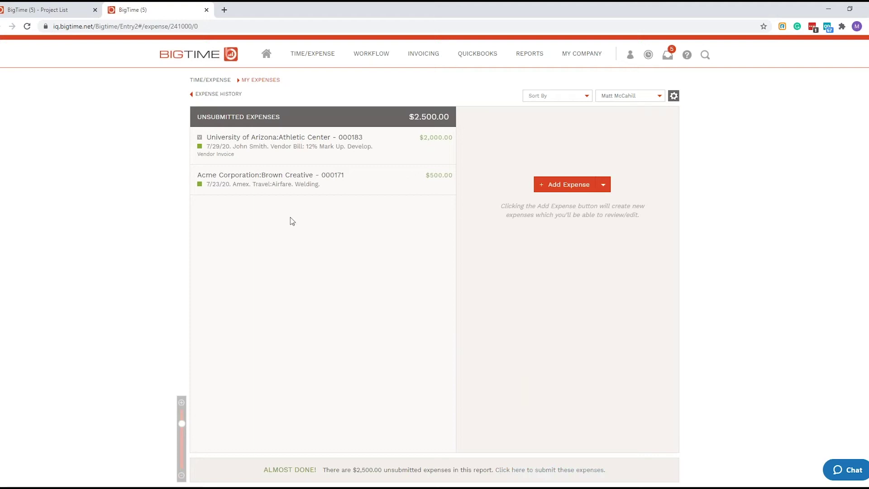
- Submit the unsubmitted expenses as the report "Expenses - 7/29/20" and view the expense history
{"action": "left_click", "coordinate": [525, 470]}
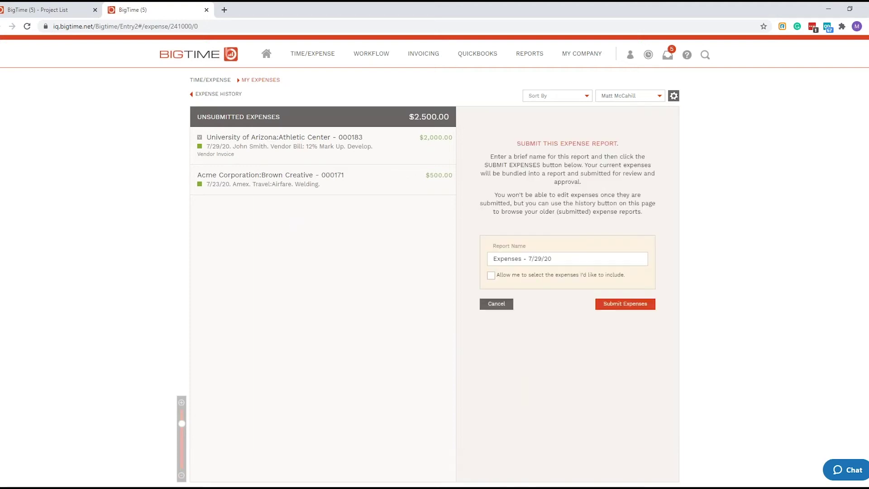
{"action": "left_click", "coordinate": [626, 304]}
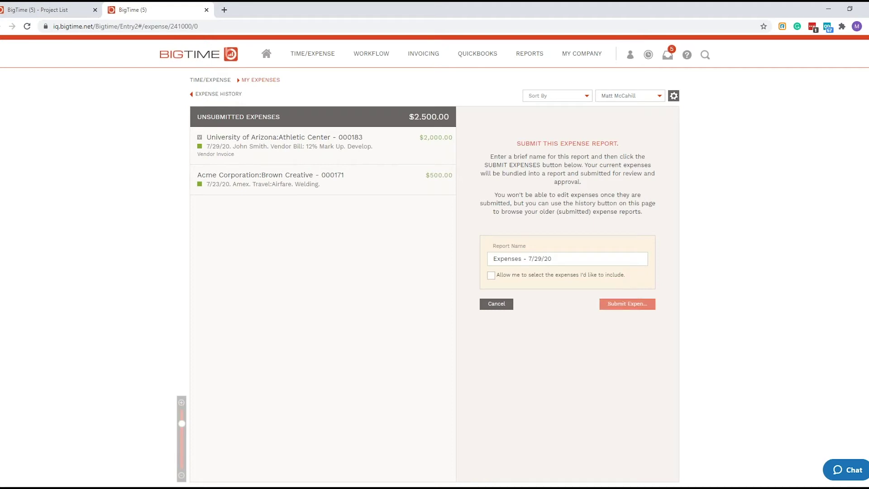
{"action": "left_click", "coordinate": [219, 96]}
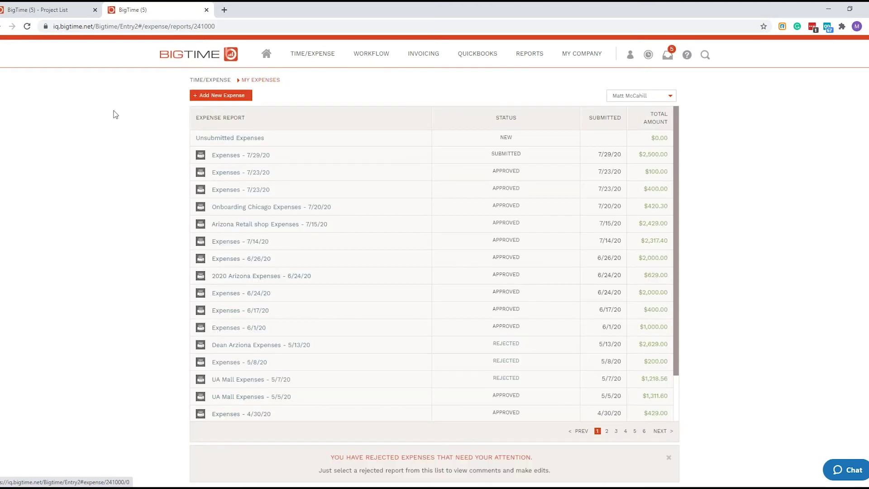
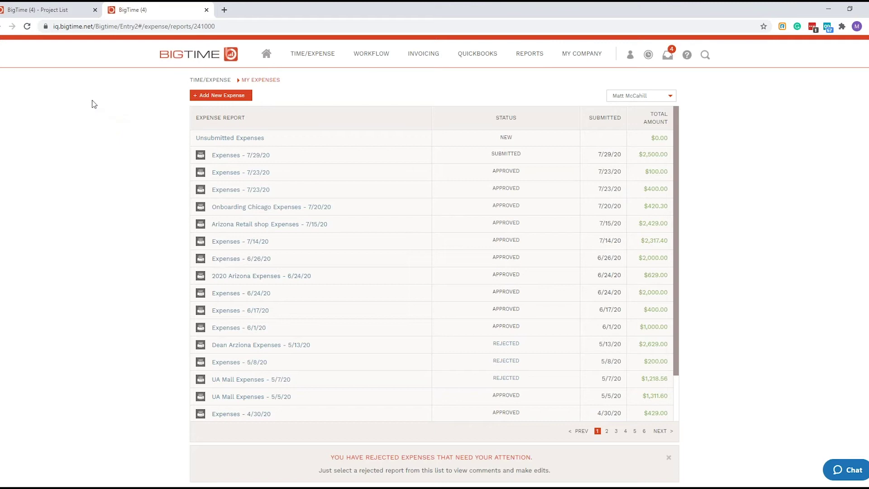
- Go to the pending approvals dashboard and view the approval settings for timesheets, expenses and invoices
{"action": "left_click", "coordinate": [575, 55]}
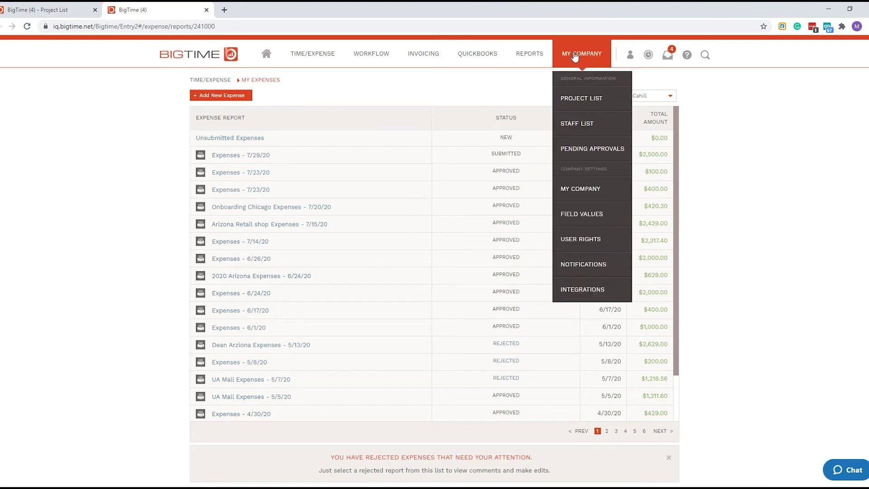
{"action": "left_click", "coordinate": [580, 153]}
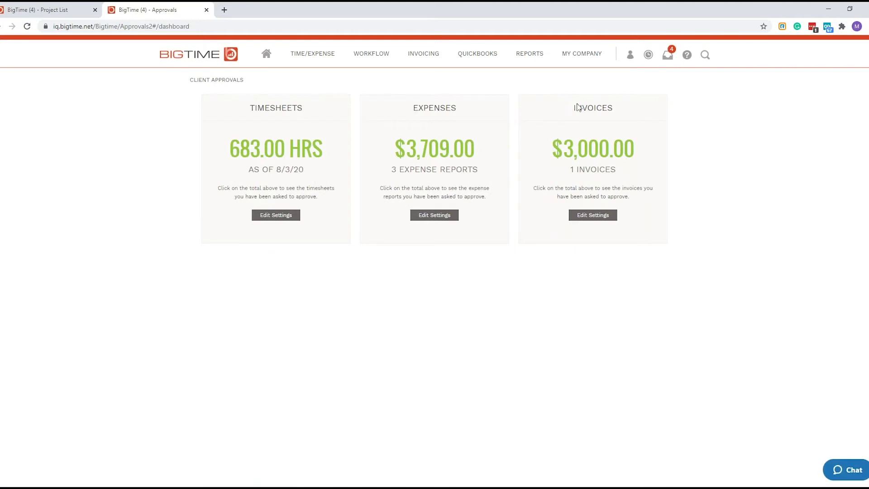
{"action": "left_click", "coordinate": [279, 215]}
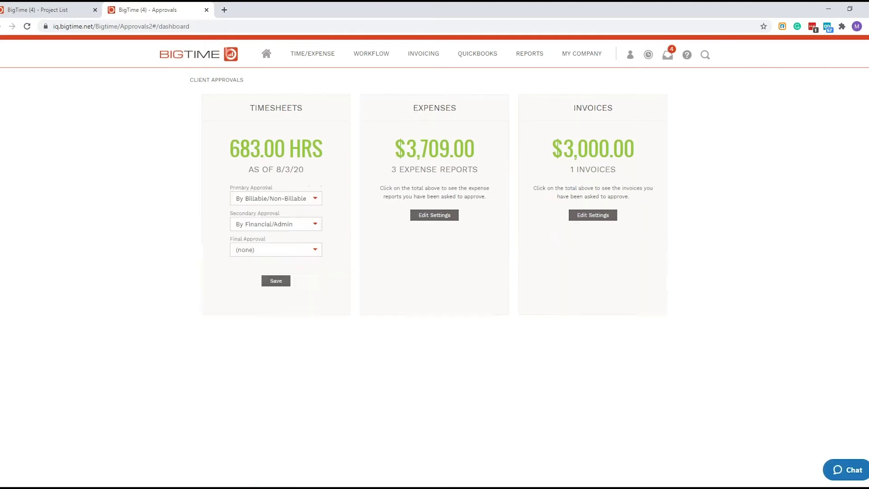
{"action": "left_click", "coordinate": [422, 217]}
{"action": "left_click", "coordinate": [595, 215]}
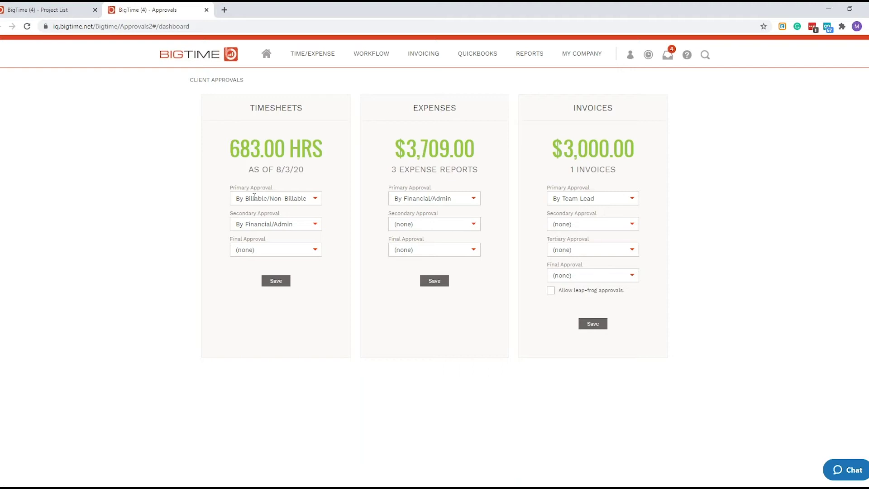
- Look through the timesheets' secondary approval choices without choosing another one, and save the timesheet approval settings
{"action": "left_click", "coordinate": [317, 223]}
{"action": "scroll", "coordinate": [306, 272], "scroll_direction": "down", "scroll_amount": 5}
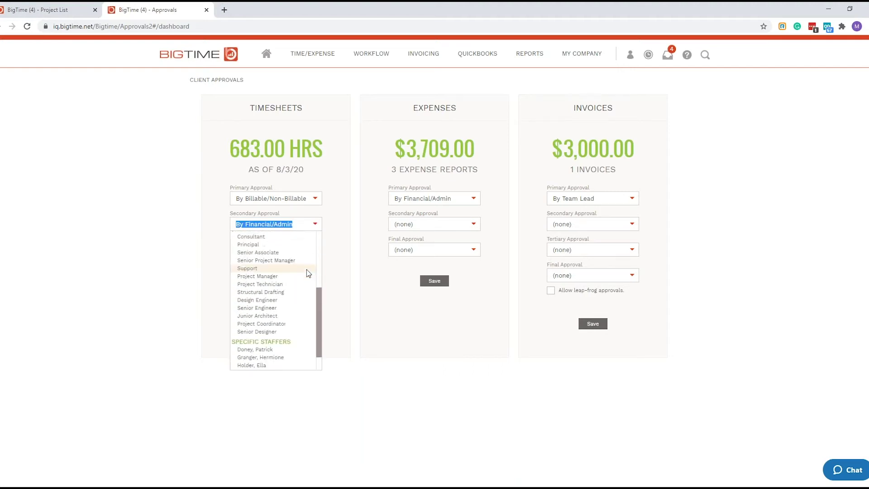
{"action": "scroll", "coordinate": [305, 273], "scroll_direction": "up", "scroll_amount": 5}
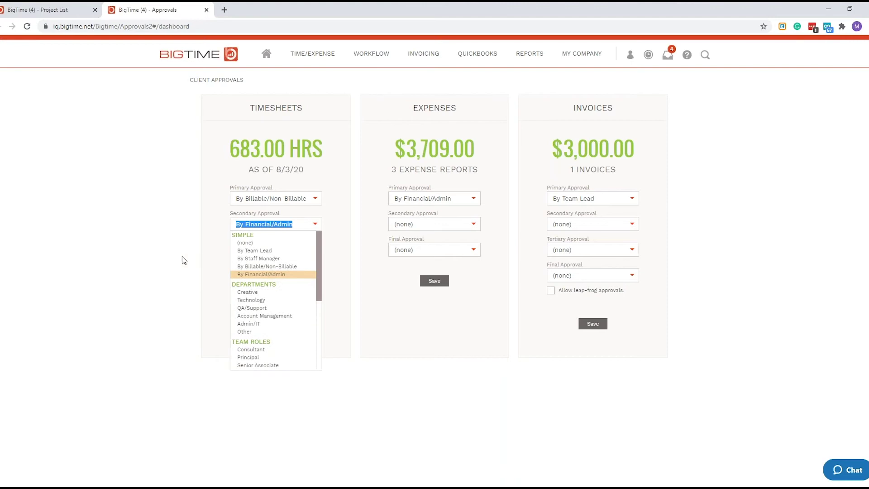
{"action": "left_click", "coordinate": [150, 260]}
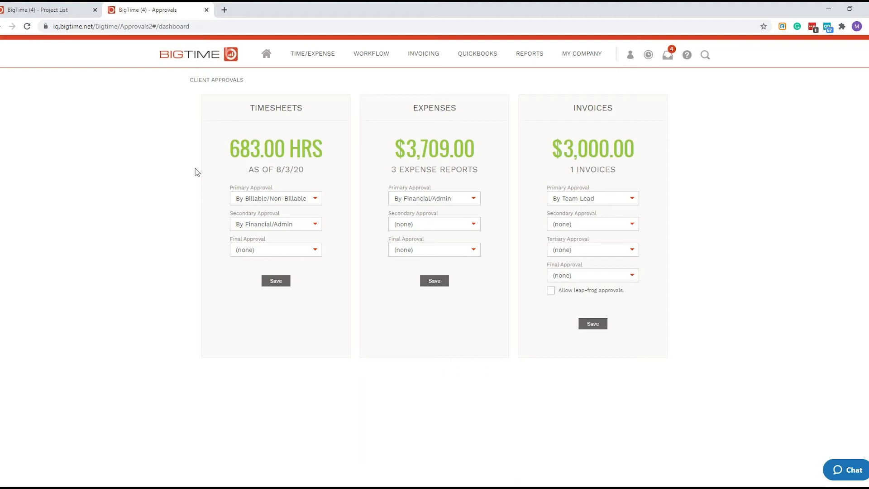
{"action": "left_click", "coordinate": [276, 281]}
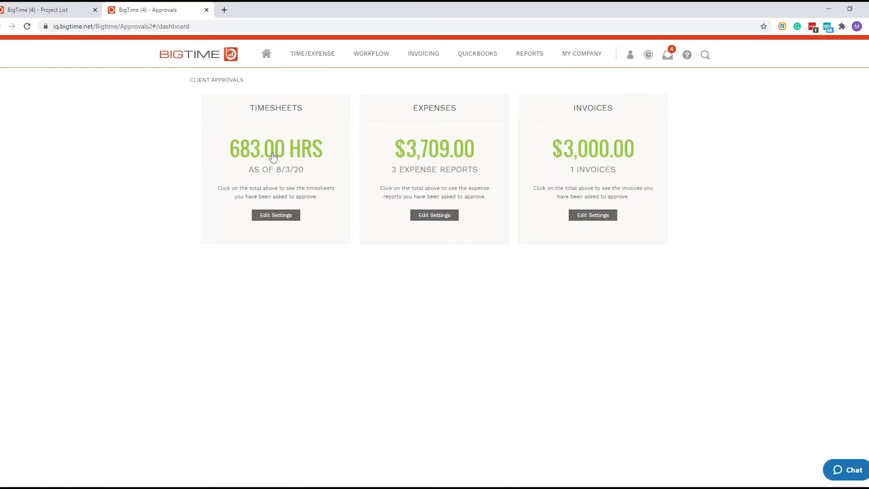
- Open the timesheets awaiting approval and look at the bulk approval mode, leaving it without approving anything
{"action": "left_click", "coordinate": [277, 154]}
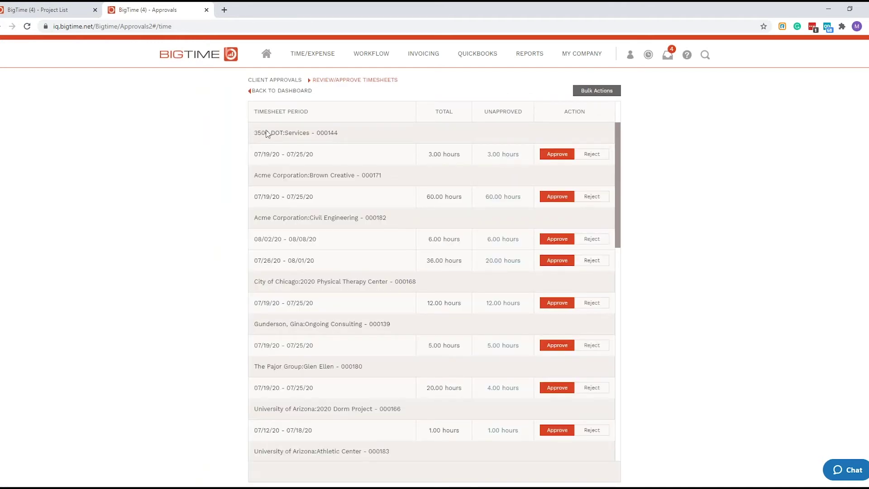
{"action": "left_click", "coordinate": [607, 92]}
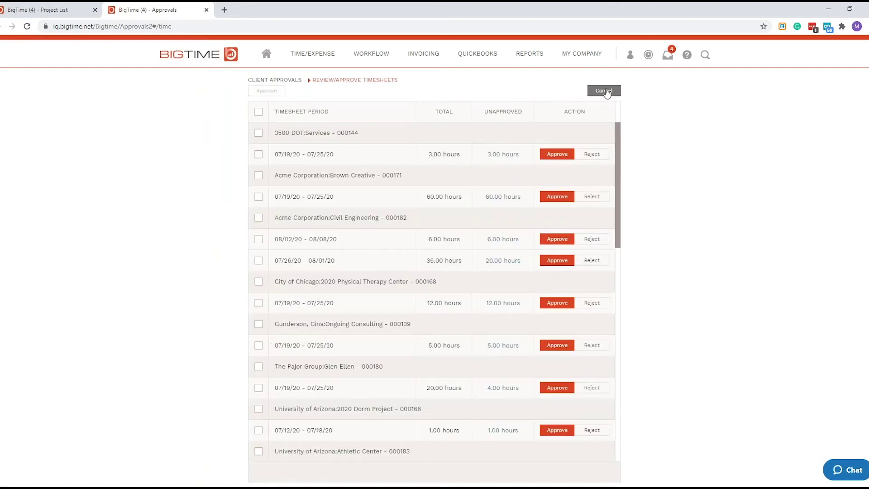
{"action": "left_click", "coordinate": [607, 92]}
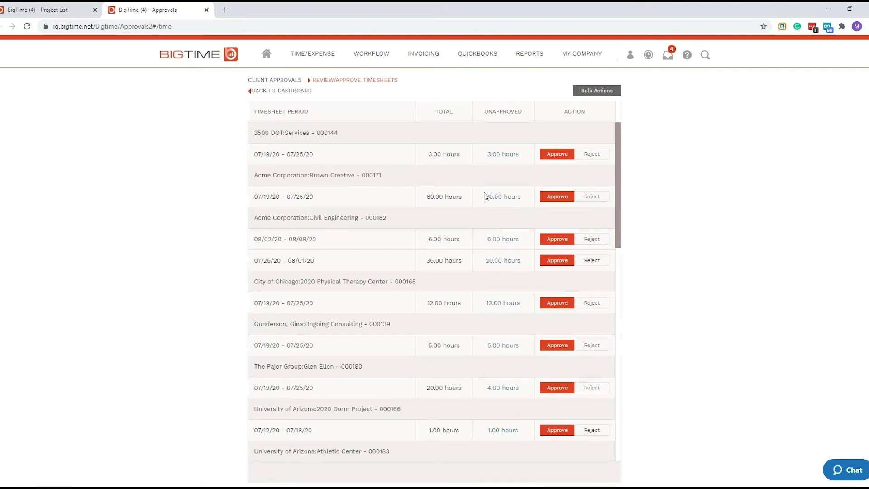
- In Brown Creative's unapproved hours for 07/19/20 - 07/25/20, group the entries by task and set the Drilling entry's billable hours to 6
{"action": "left_click", "coordinate": [497, 197]}
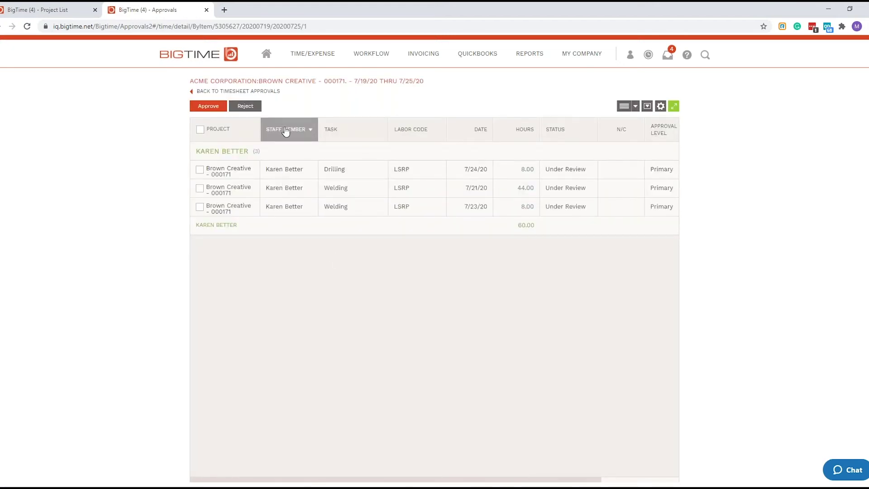
{"action": "left_click", "coordinate": [361, 131]}
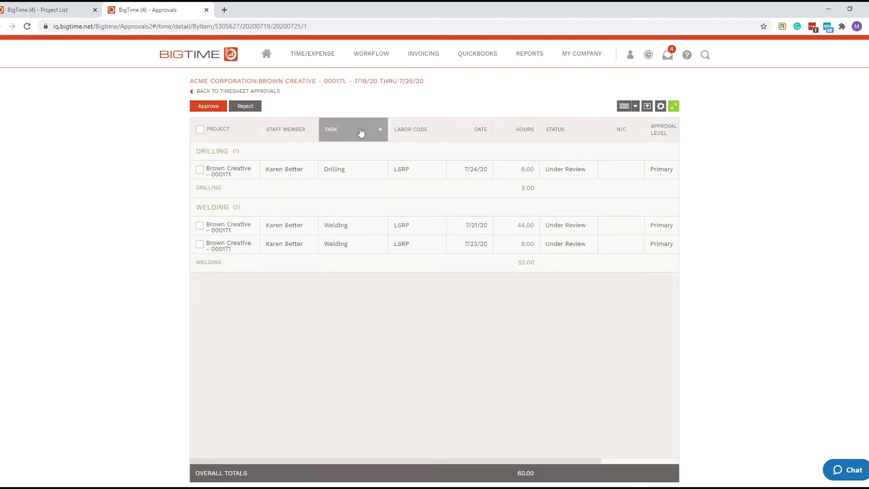
{"action": "left_click", "coordinate": [525, 171]}
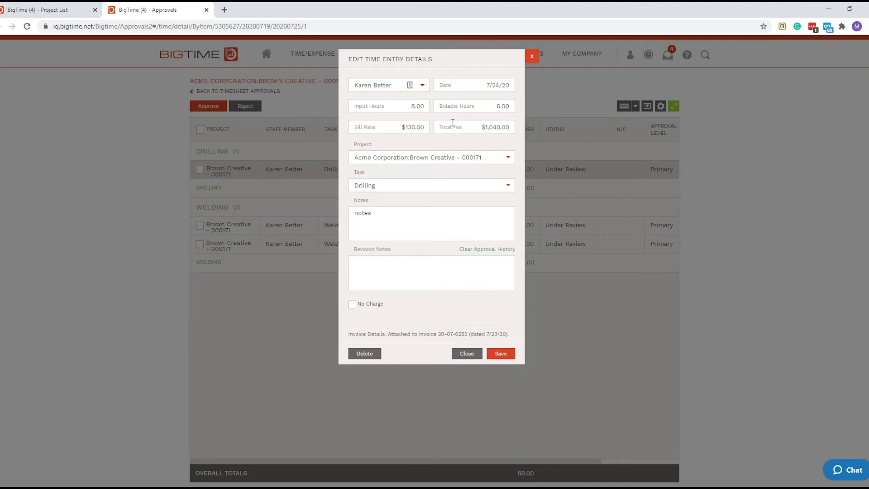
{"action": "double_click", "coordinate": [498, 105]}
{"action": "type", "text": "6"}
{"action": "left_click", "coordinate": [506, 356]}
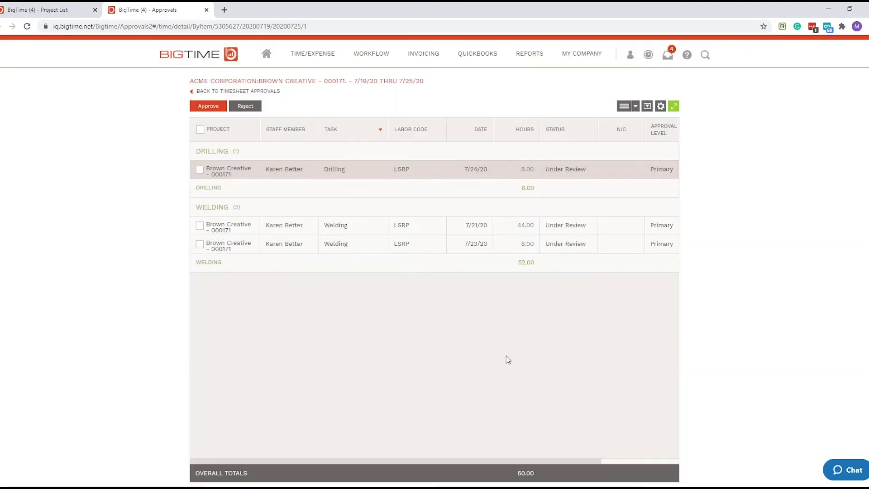
- Review the Drilling entry's input hours, billable hours and revision notes, and return to the list of timesheet approvals
{"action": "left_click", "coordinate": [526, 172]}
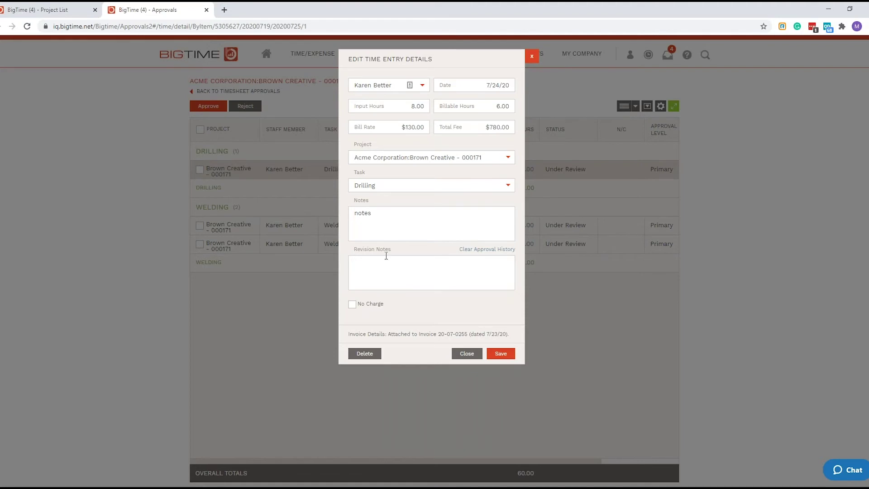
{"action": "left_click", "coordinate": [467, 354]}
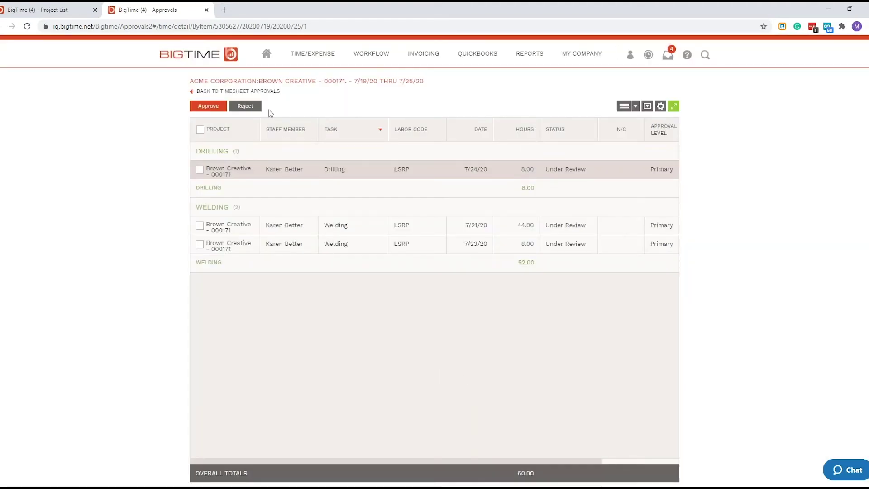
{"action": "left_click", "coordinate": [219, 93]}
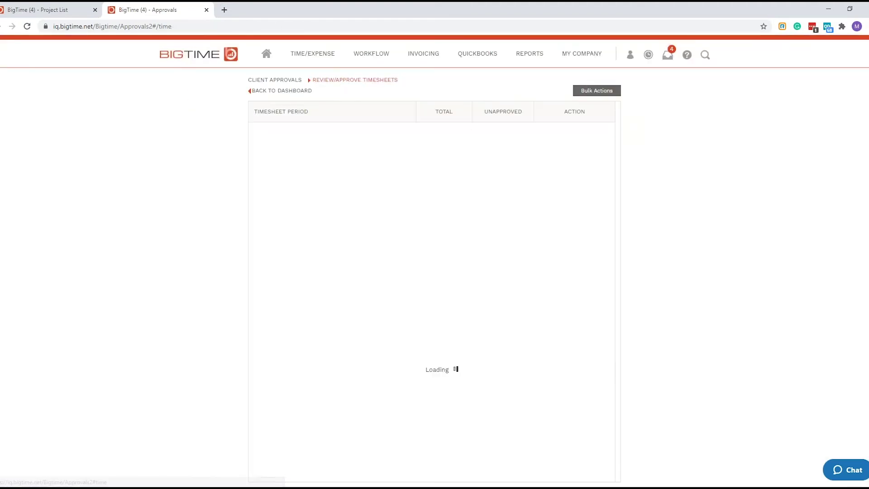
- Open the expense reports awaiting approval and examine the Travel:Mileage entry and its receipt in Arizona Expenses - 7/29/20, returning to the report list
{"action": "left_click", "coordinate": [254, 91]}
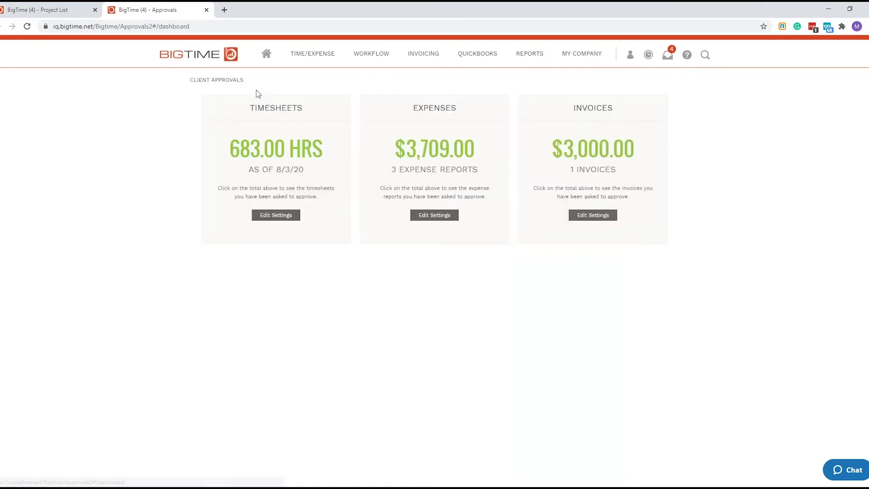
{"action": "left_click", "coordinate": [428, 153]}
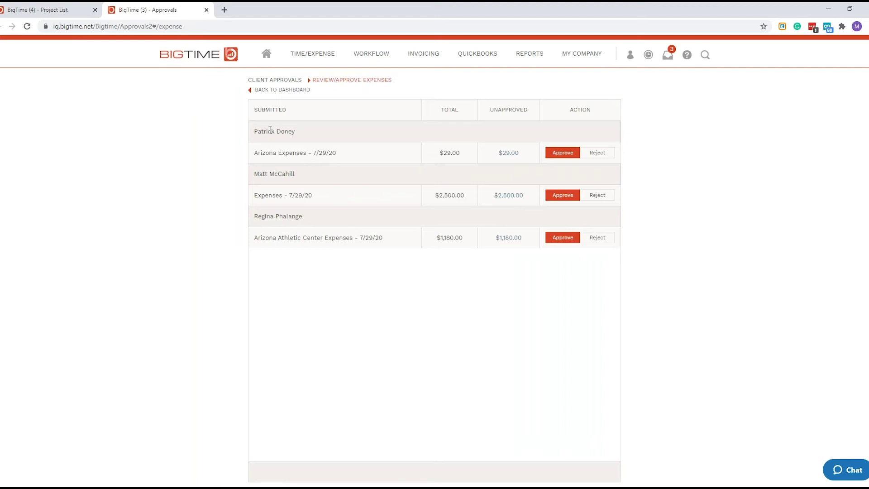
{"action": "left_click", "coordinate": [510, 154]}
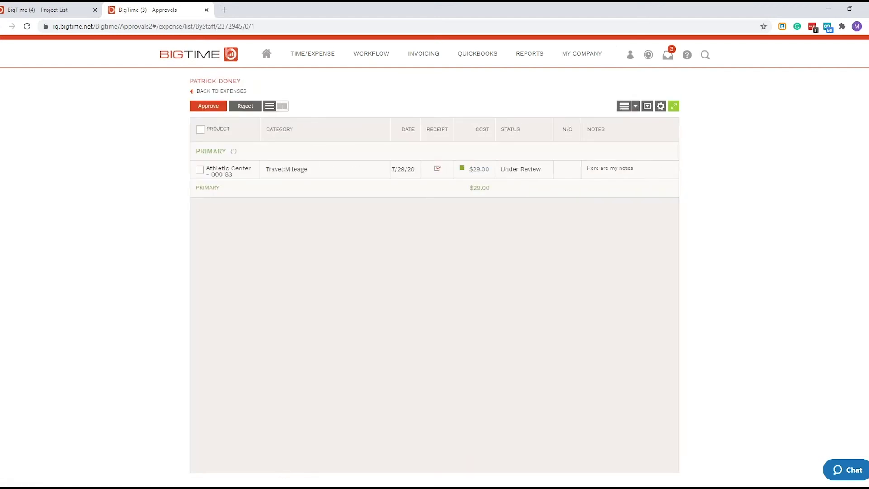
{"action": "left_click", "coordinate": [285, 108]}
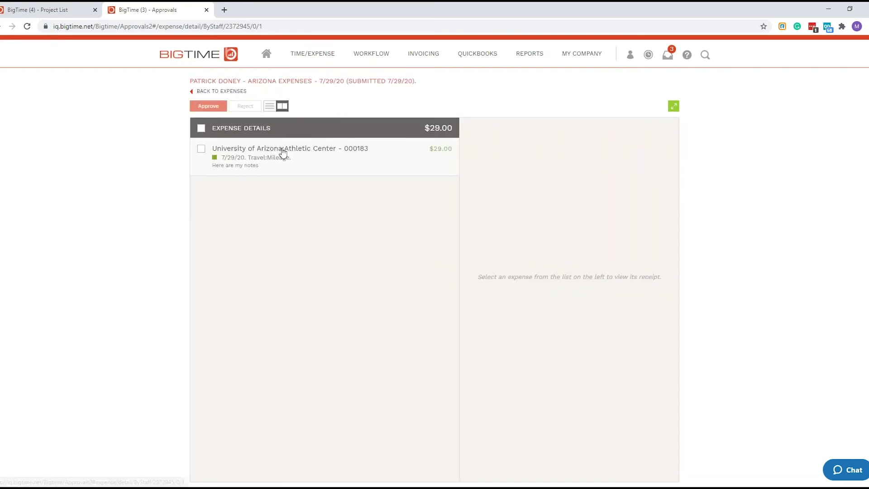
{"action": "left_click", "coordinate": [282, 152]}
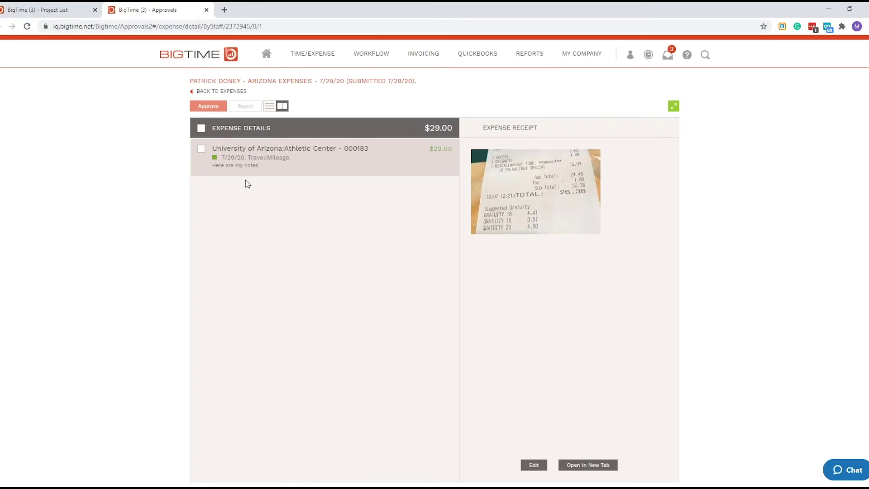
{"action": "left_click", "coordinate": [219, 91]}
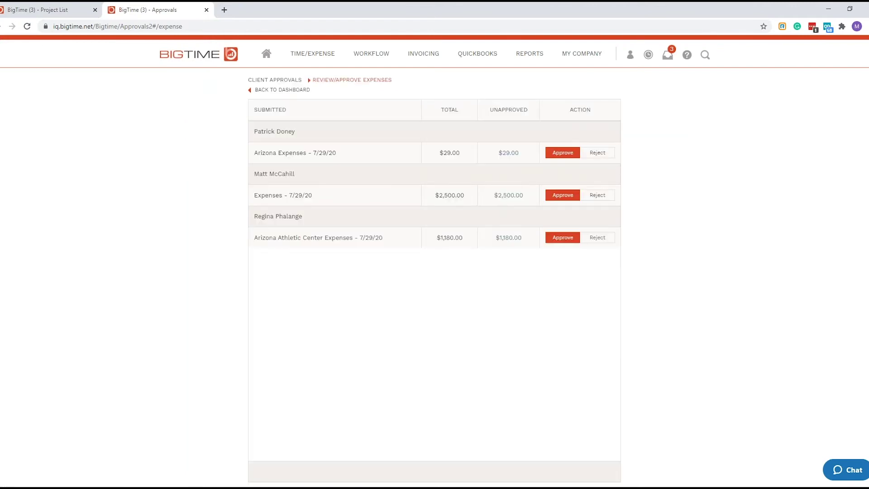
- Approve the three submitted expense reports dated 7/29/20, backing out of rejecting Arizona Athletic Center Expenses before approving it
{"action": "left_click", "coordinate": [562, 154]}
{"action": "left_click", "coordinate": [562, 153]}
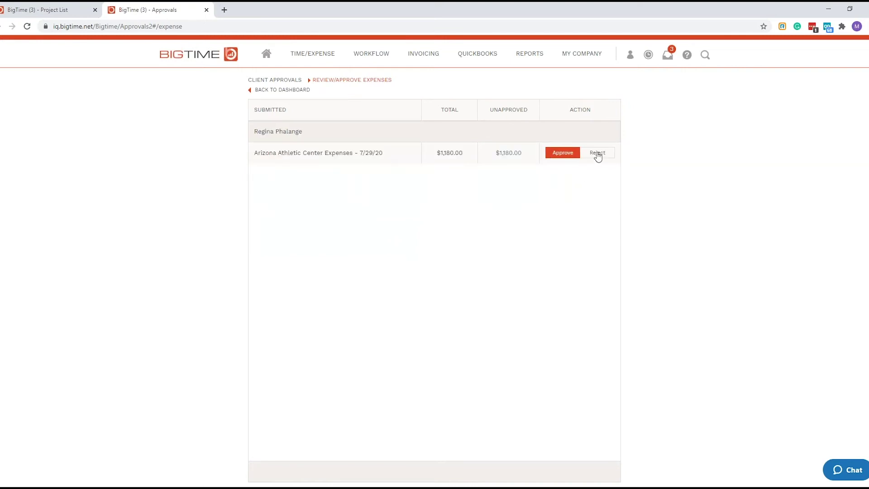
{"action": "left_click", "coordinate": [597, 153]}
{"action": "left_click", "coordinate": [327, 126]}
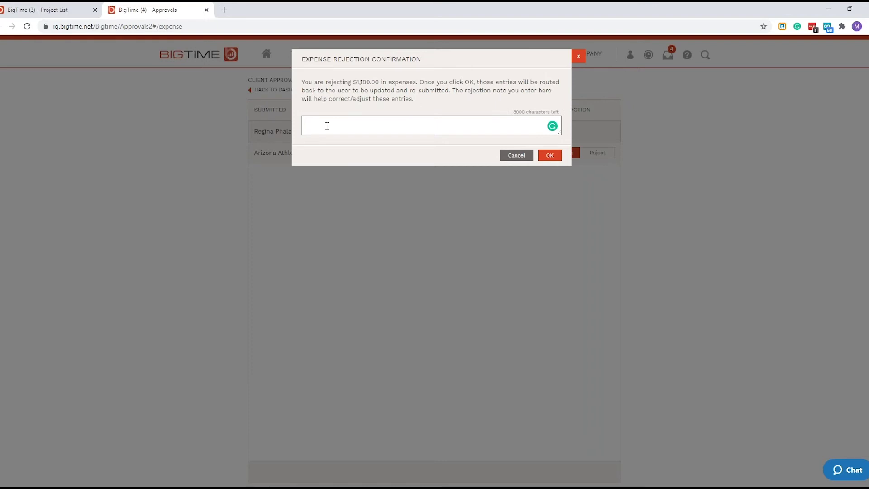
{"action": "left_click", "coordinate": [518, 155]}
{"action": "left_click", "coordinate": [559, 157]}
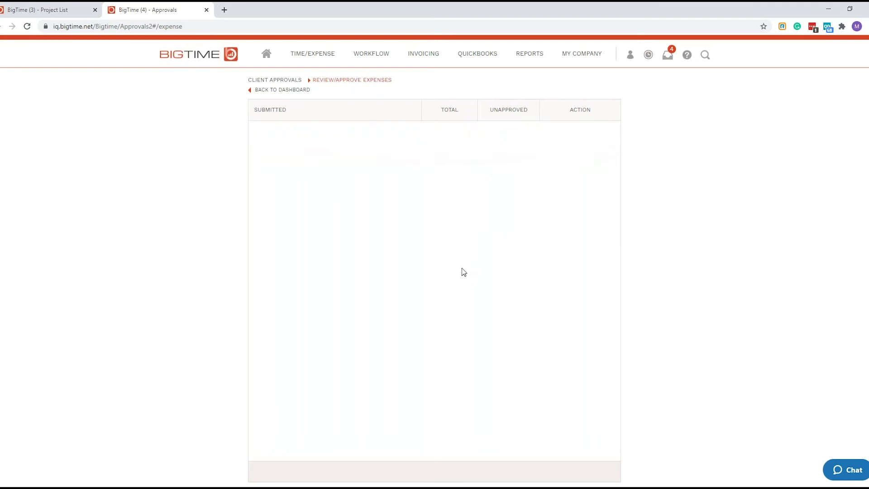
- Go from the expense approvals to the invoicing overview and open the work-in-progress list by project, leaving all projects unselected
{"action": "left_click", "coordinate": [290, 90]}
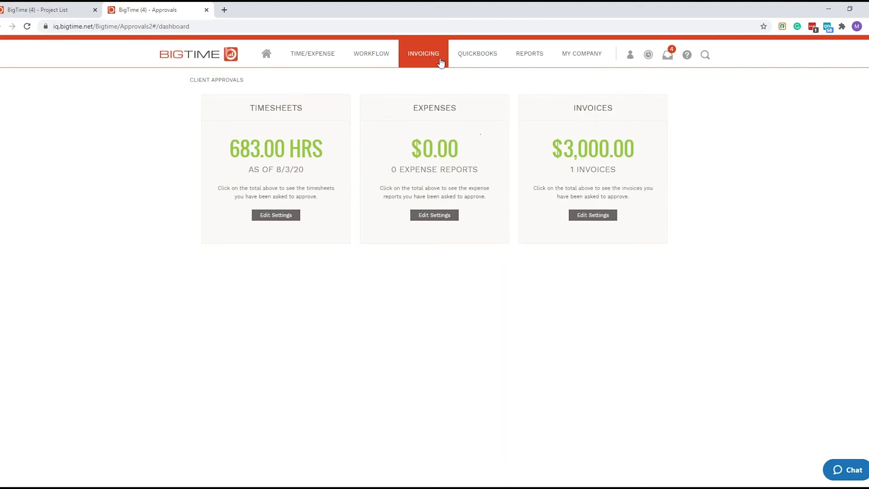
{"action": "mouse_move", "coordinate": [429, 58]}
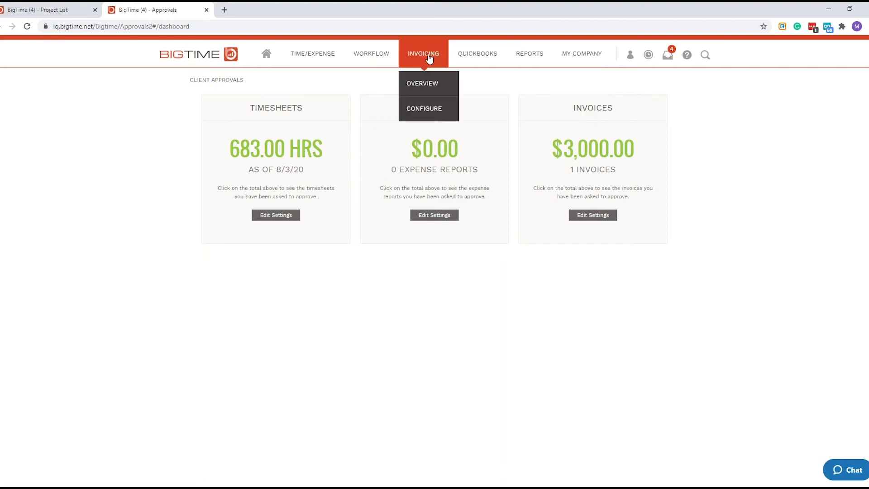
{"action": "left_click", "coordinate": [419, 85]}
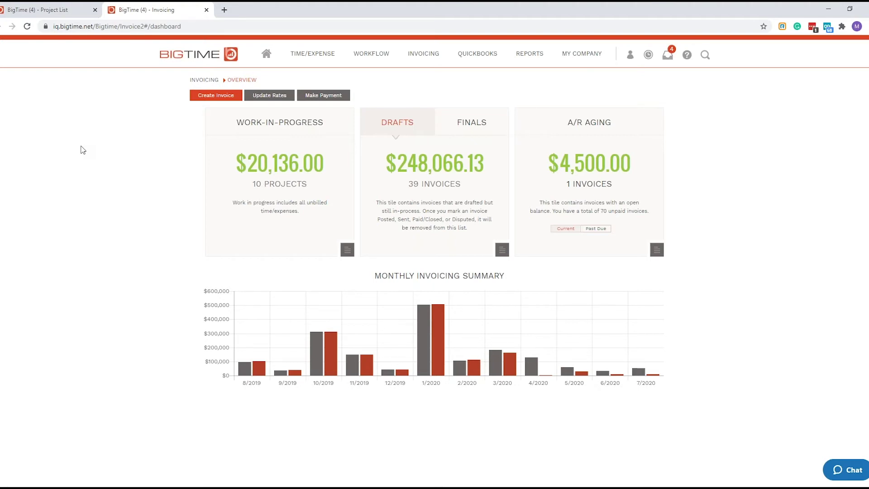
{"action": "left_click", "coordinate": [276, 167]}
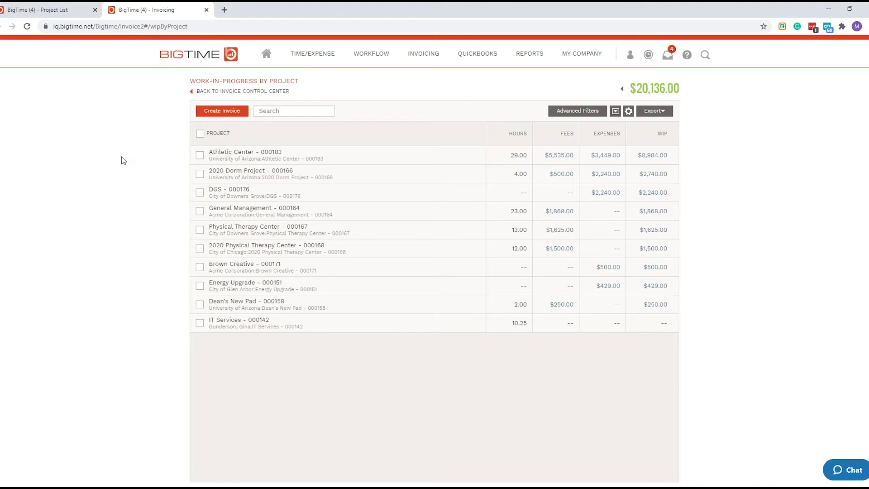
{"action": "left_click", "coordinate": [200, 134]}
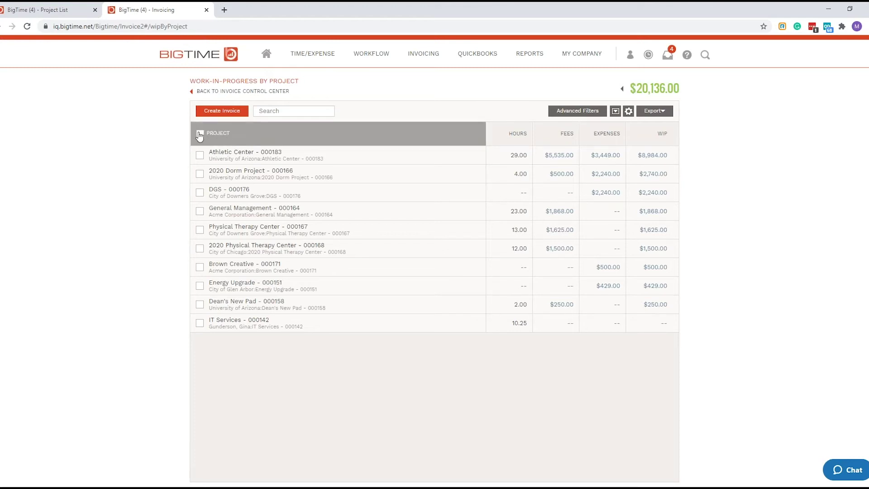
{"action": "left_click", "coordinate": [200, 134]}
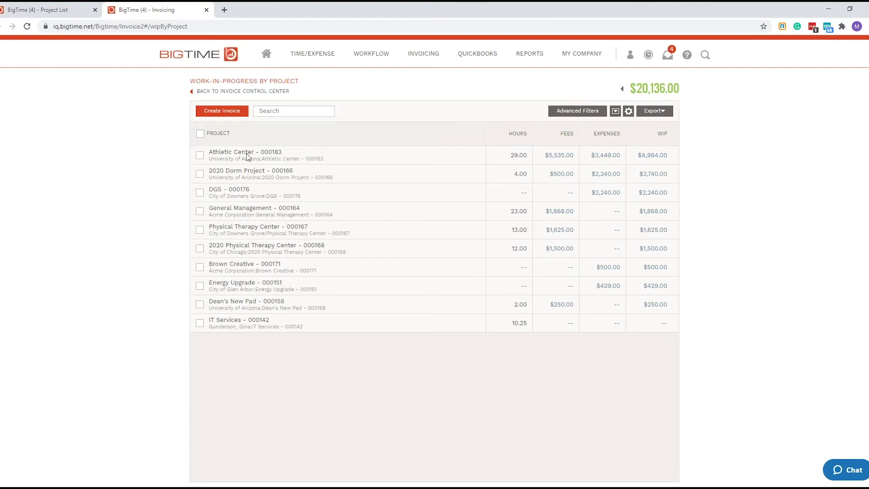
- In the Athletic Center's WIP fee details, group entries by task and set the 4-hour 7/28/20 Design entry's notes to "Made these look better!"
{"action": "left_click", "coordinate": [559, 155]}
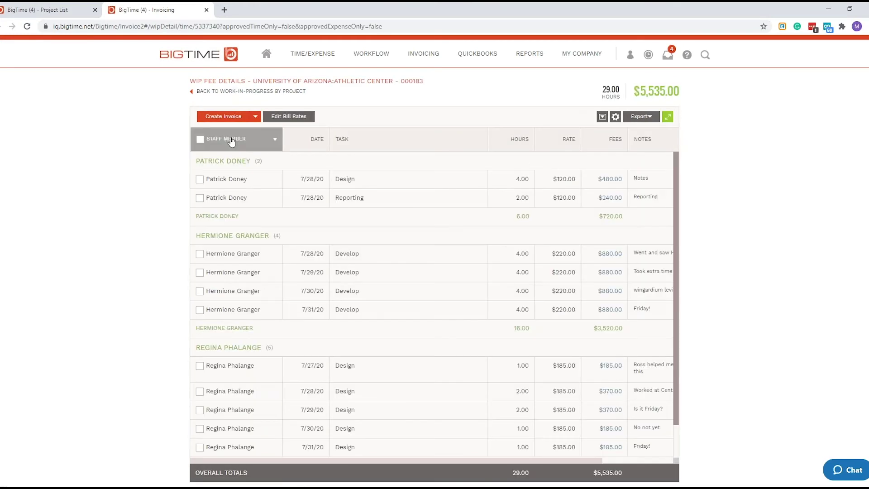
{"action": "left_click", "coordinate": [378, 143]}
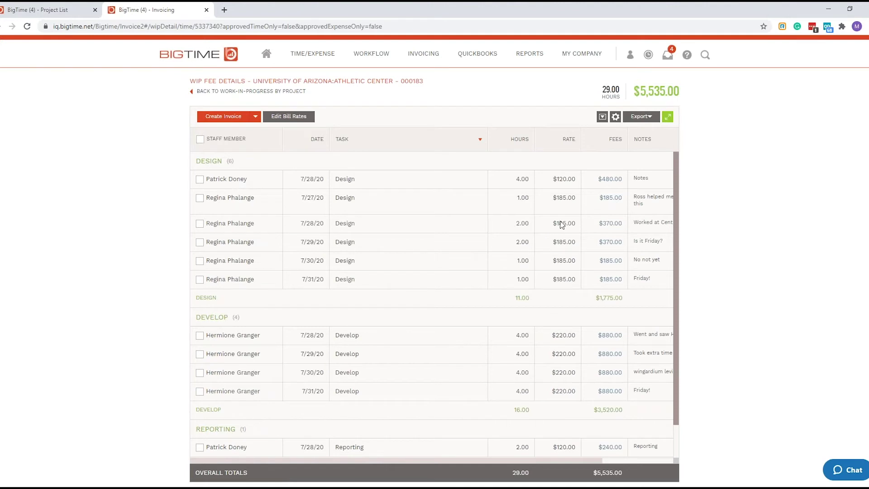
{"action": "left_click", "coordinate": [609, 181]}
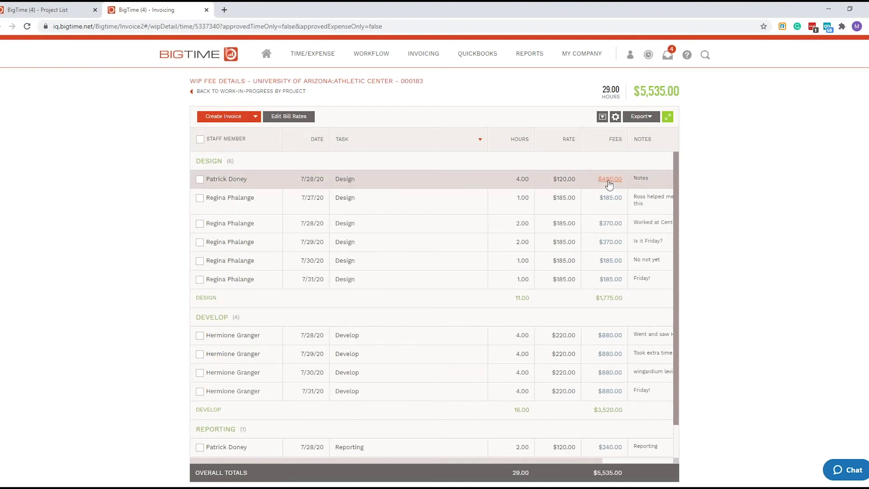
{"action": "double_click", "coordinate": [390, 189]}
{"action": "type", "text": "Made these took better!"}
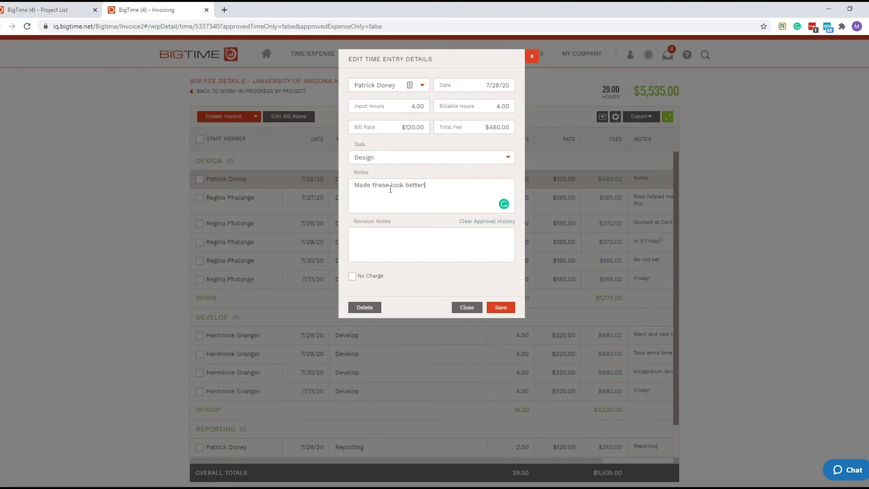
{"action": "left_click", "coordinate": [498, 309]}
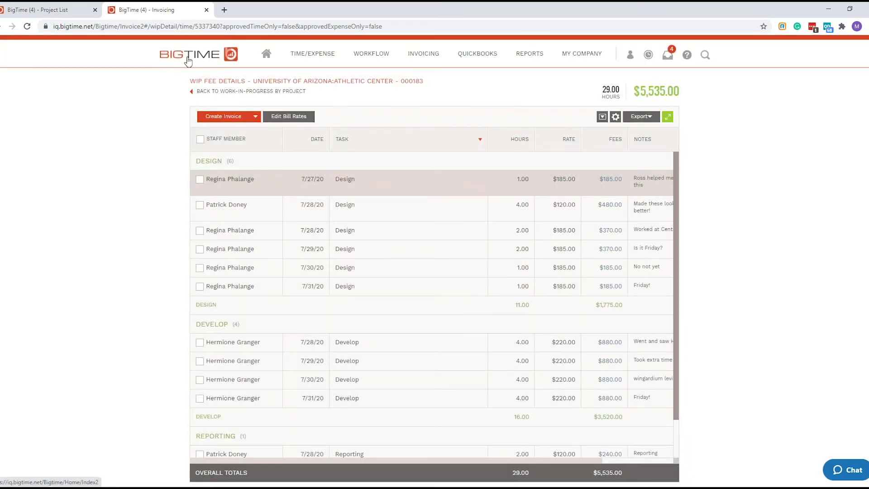
{"action": "left_click", "coordinate": [245, 93]}
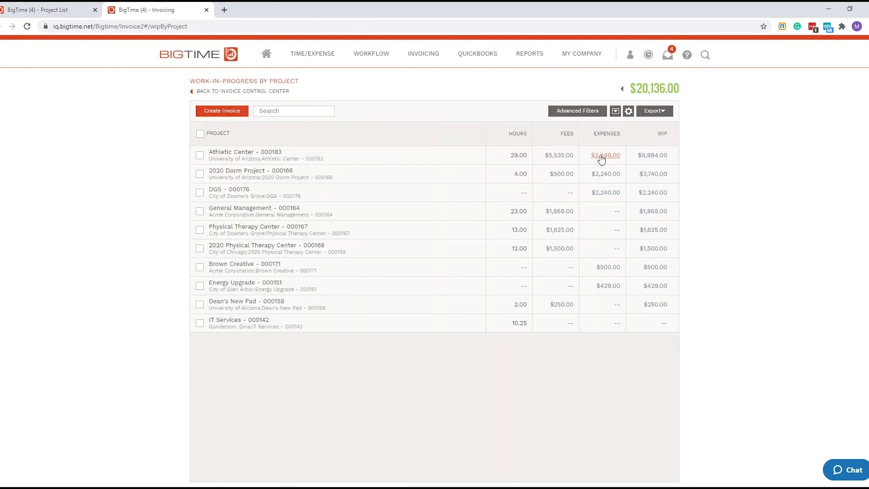
- Start an invoice for the Athletic Center - 000183 project's work-in-progress using the Fixed Fee invoice type
{"action": "left_click", "coordinate": [199, 156]}
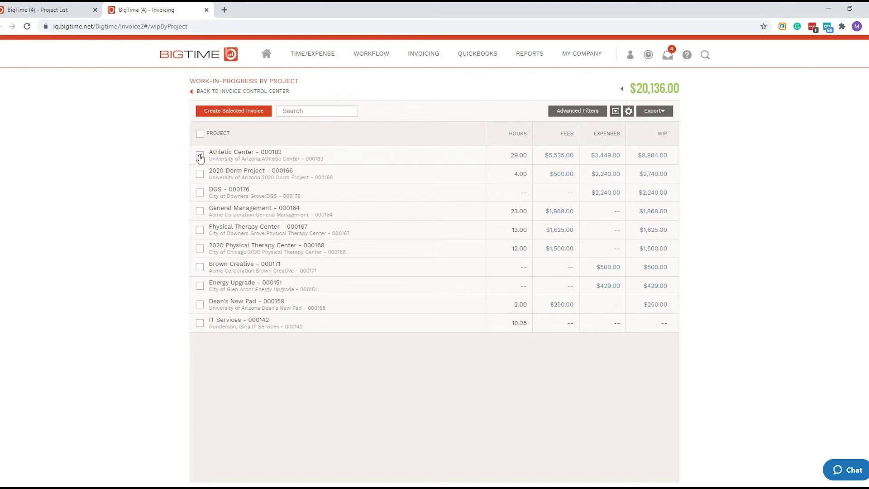
{"action": "left_click", "coordinate": [233, 113]}
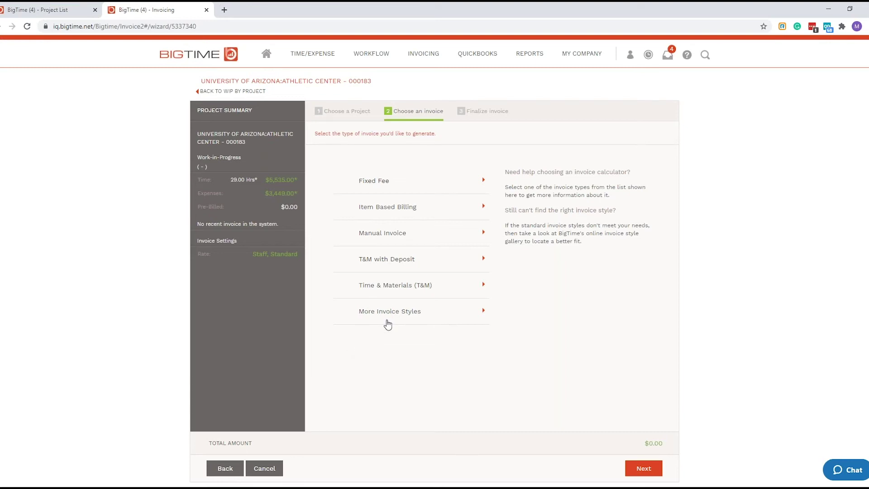
{"action": "left_click", "coordinate": [375, 181]}
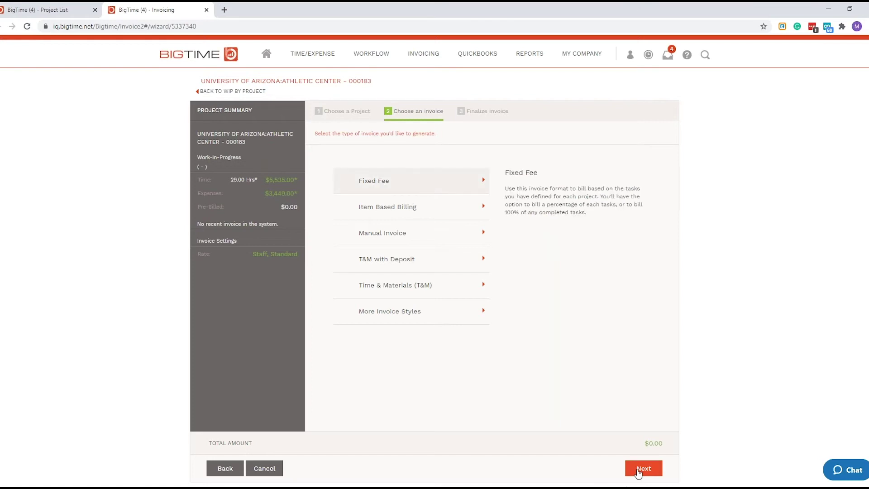
{"action": "left_click", "coordinate": [640, 469]}
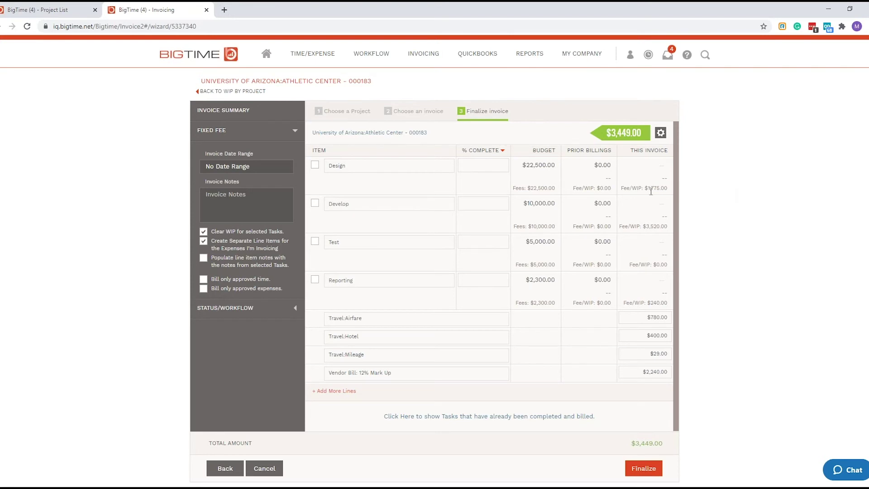
- Include the Design task in the fixed fee invoice and set its amount for this invoice to 1775
{"action": "left_click_drag", "start_coordinate": [627, 188], "coordinate": [664, 188]}
{"action": "left_click", "coordinate": [713, 193]}
{"action": "left_click", "coordinate": [315, 166]}
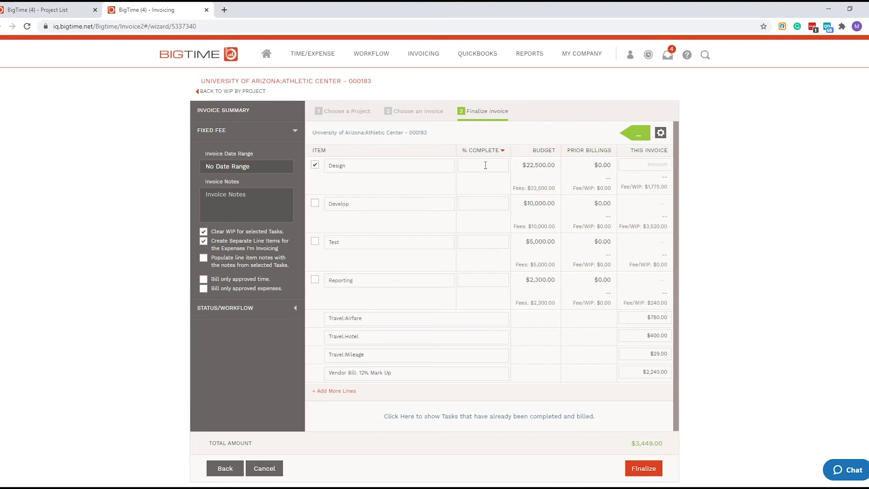
{"action": "left_click", "coordinate": [647, 169]}
{"action": "type", "text": "1775"}
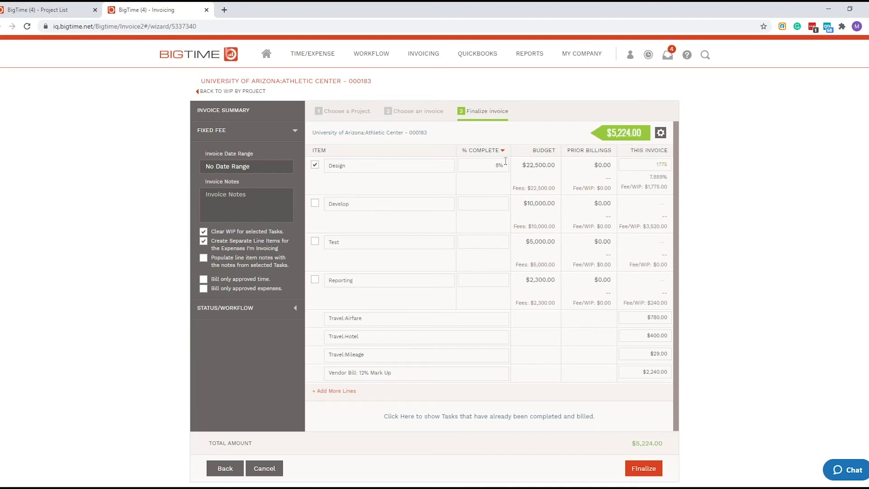
- Include the Develop, Test and Reporting tasks in the fixed fee invoice
{"action": "left_click", "coordinate": [315, 203]}
{"action": "left_click", "coordinate": [314, 241]}
{"action": "left_click", "coordinate": [315, 280]}
- Set the Design, Develop, Test and Reporting tasks each to 30% complete and finalize the invoice
{"action": "left_click", "coordinate": [496, 165]}
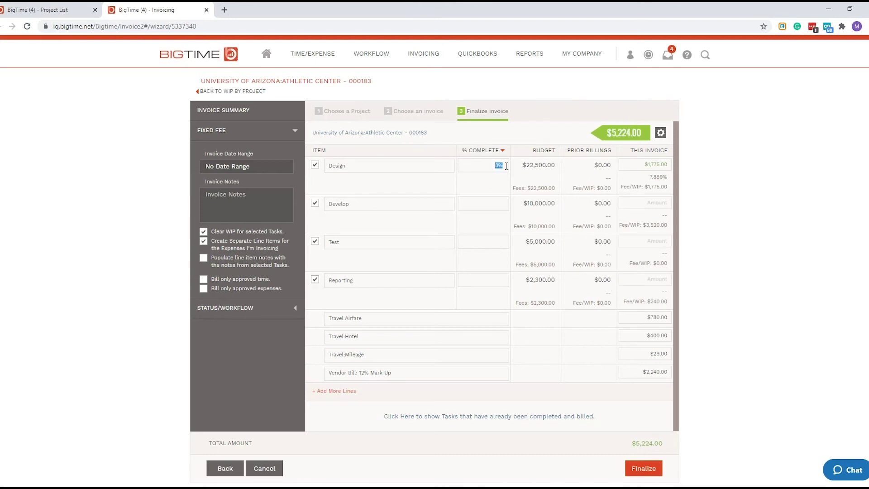
{"action": "type", "text": "30"}
{"action": "left_click", "coordinate": [500, 208]}
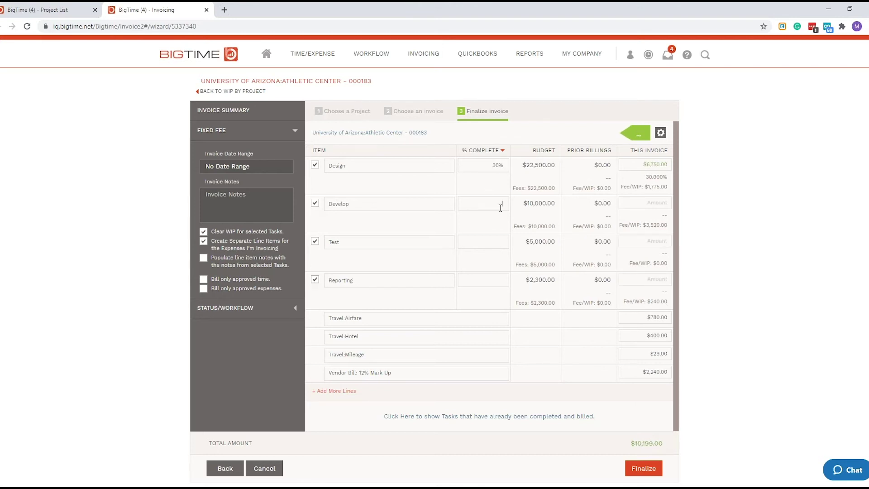
{"action": "type", "text": "30"}
{"action": "left_click", "coordinate": [502, 242]}
{"action": "type", "text": "30"}
{"action": "left_click", "coordinate": [496, 276]}
{"action": "type", "text": "30"}
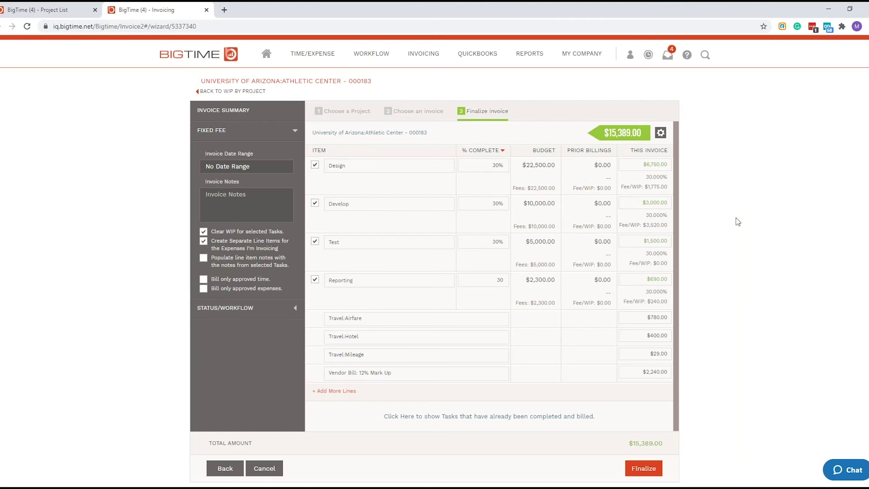
{"action": "left_click", "coordinate": [645, 469]}
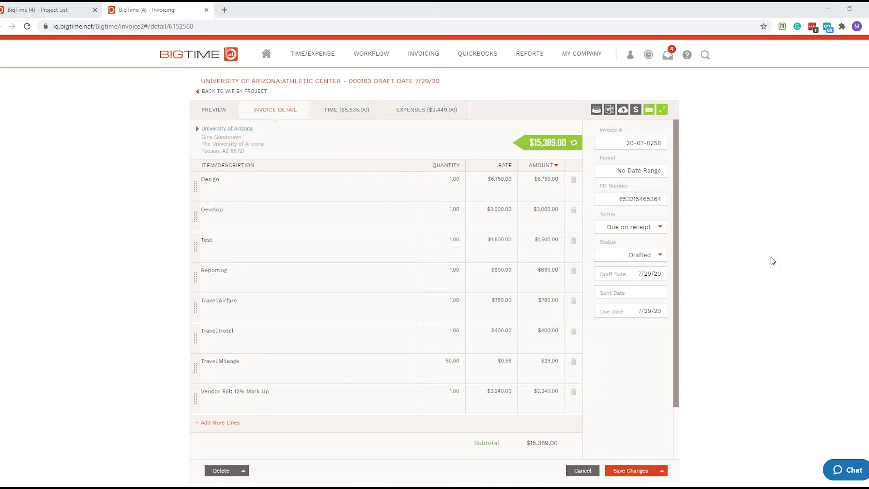
- Generate the drafted Athletic Center invoice as a PDF with the Fixed Fee template and open it to review its invoice summary
{"action": "left_click", "coordinate": [596, 110]}
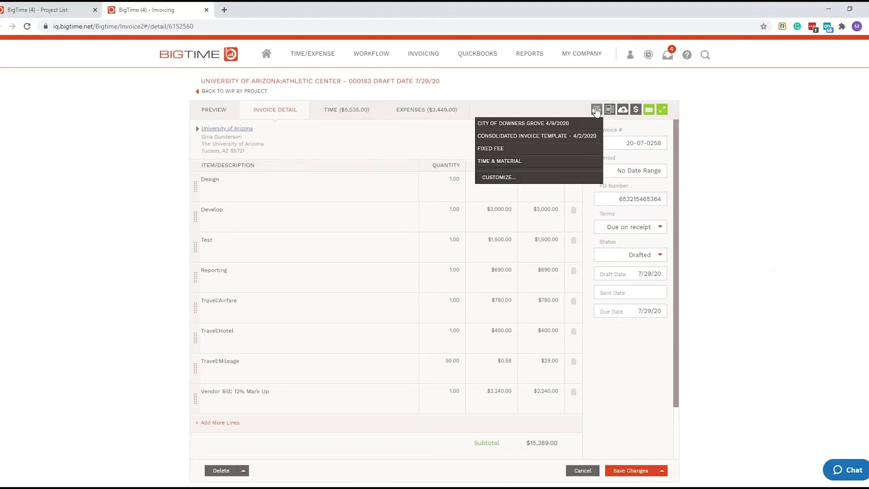
{"action": "left_click", "coordinate": [483, 149]}
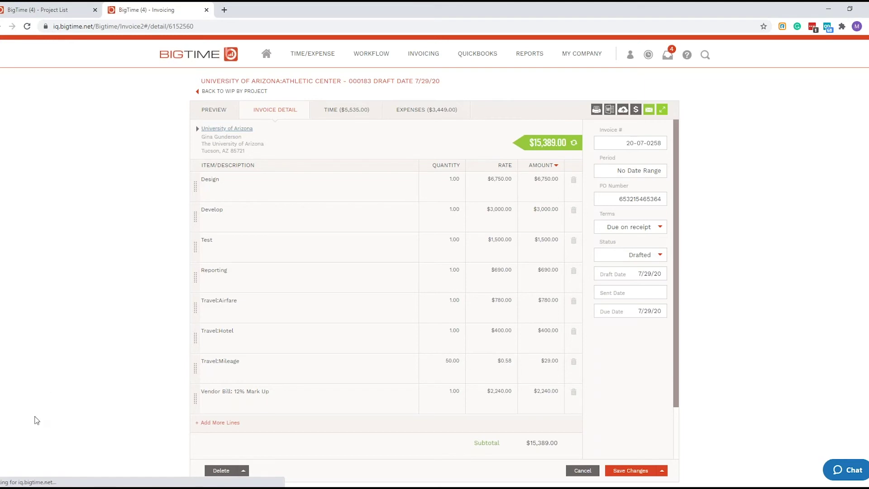
{"action": "left_click", "coordinate": [28, 476]}
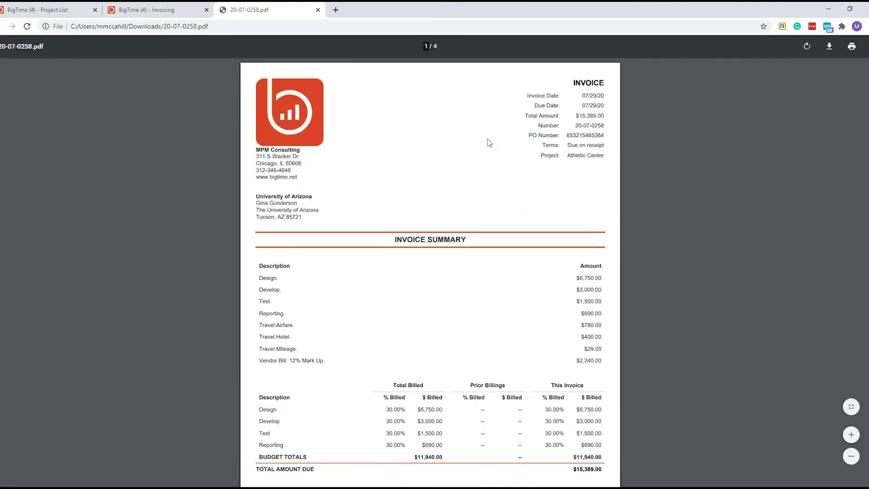
{"action": "scroll", "coordinate": [235, 269], "scroll_direction": "down", "scroll_amount": 1}
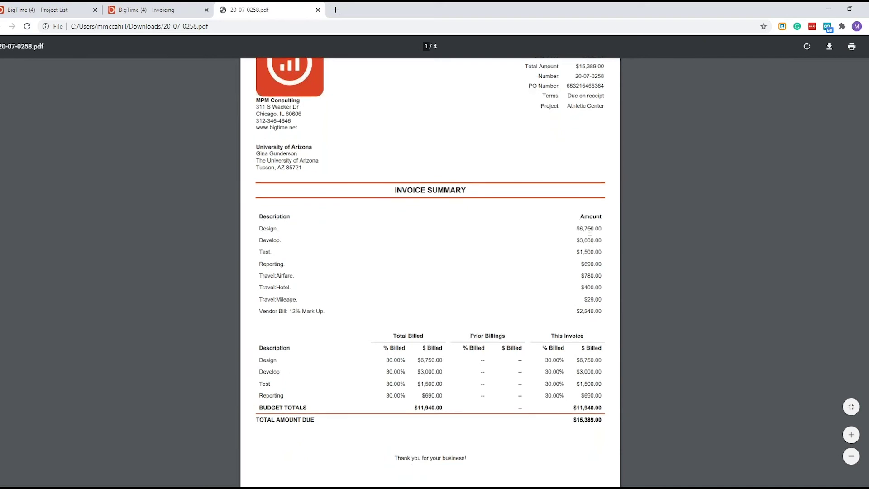
- Review the Fixed Fee invoice PDF's budget totals, time details, expense details including the marked-up vendor bill, and attached receipts
{"action": "scroll", "coordinate": [589, 232], "scroll_direction": "down", "scroll_amount": 2}
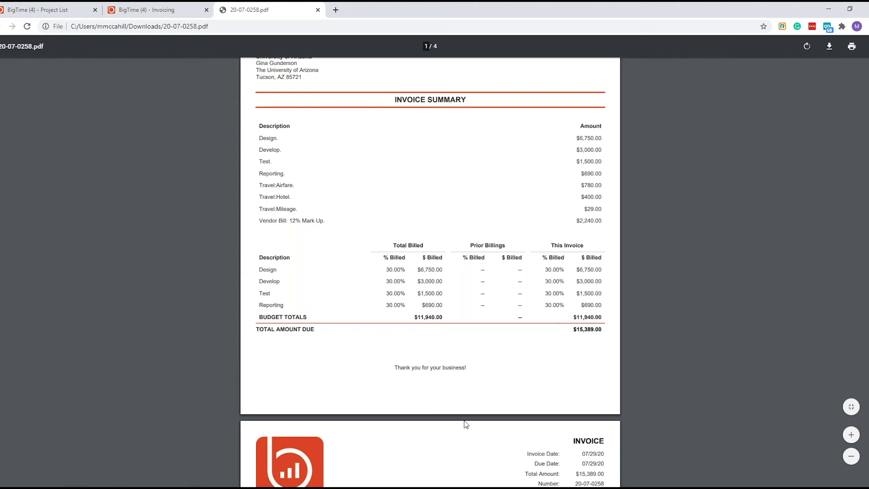
{"action": "scroll", "coordinate": [466, 416], "scroll_direction": "down", "scroll_amount": 6}
{"action": "scroll", "coordinate": [468, 421], "scroll_direction": "up", "scroll_amount": 3}
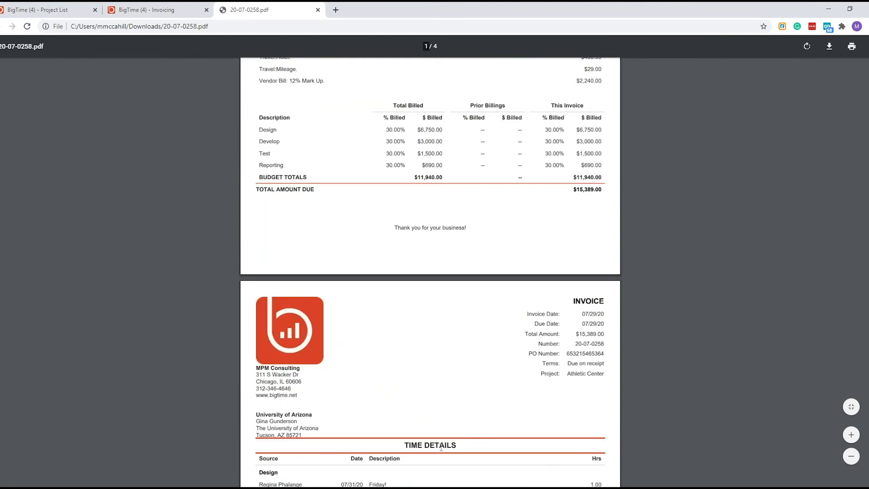
{"action": "scroll", "coordinate": [441, 447], "scroll_direction": "down", "scroll_amount": 4}
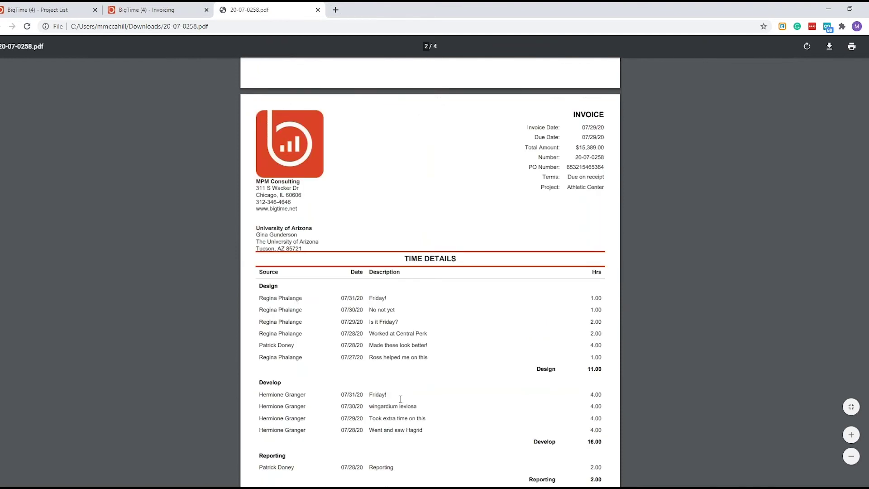
{"action": "scroll", "coordinate": [401, 399], "scroll_direction": "down", "scroll_amount": 1}
{"action": "scroll", "coordinate": [401, 397], "scroll_direction": "down", "scroll_amount": 1}
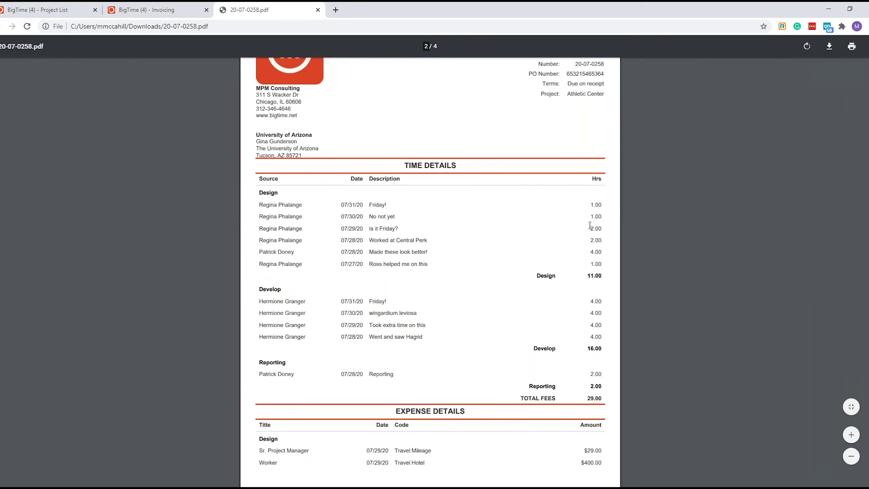
{"action": "scroll", "coordinate": [552, 247], "scroll_direction": "down", "scroll_amount": 3}
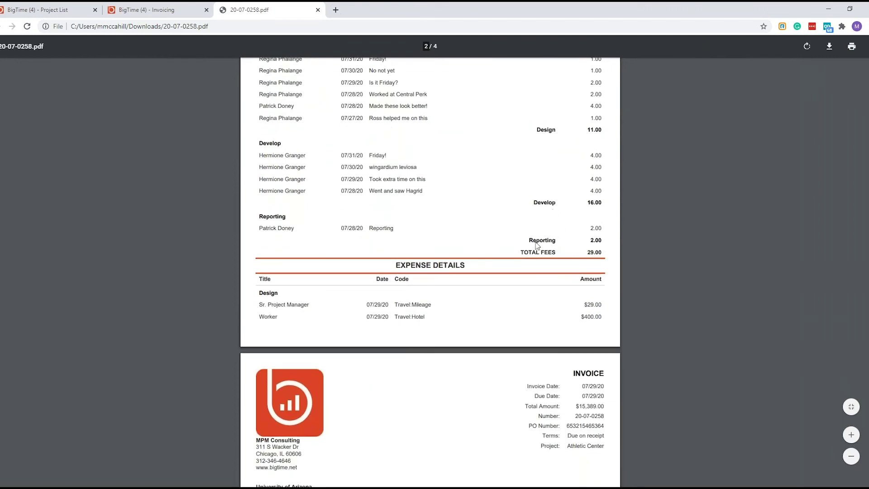
{"action": "scroll", "coordinate": [537, 245], "scroll_direction": "down", "scroll_amount": 1}
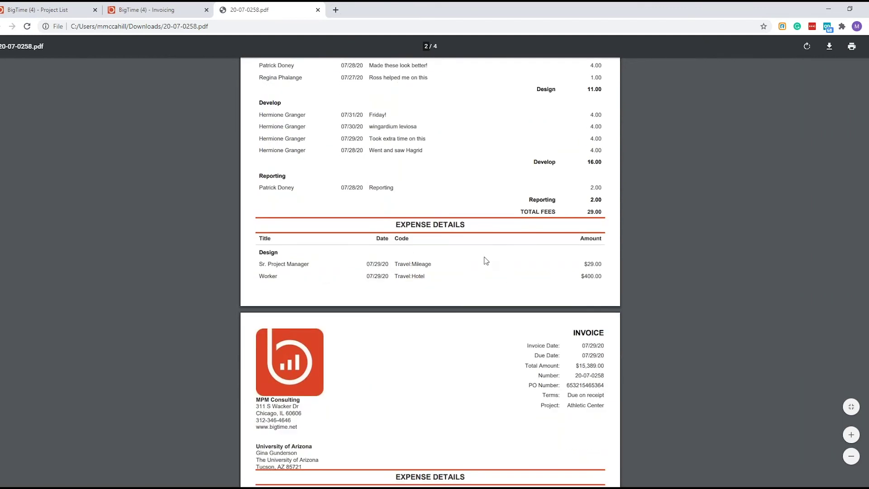
{"action": "scroll", "coordinate": [485, 261], "scroll_direction": "down", "scroll_amount": 4}
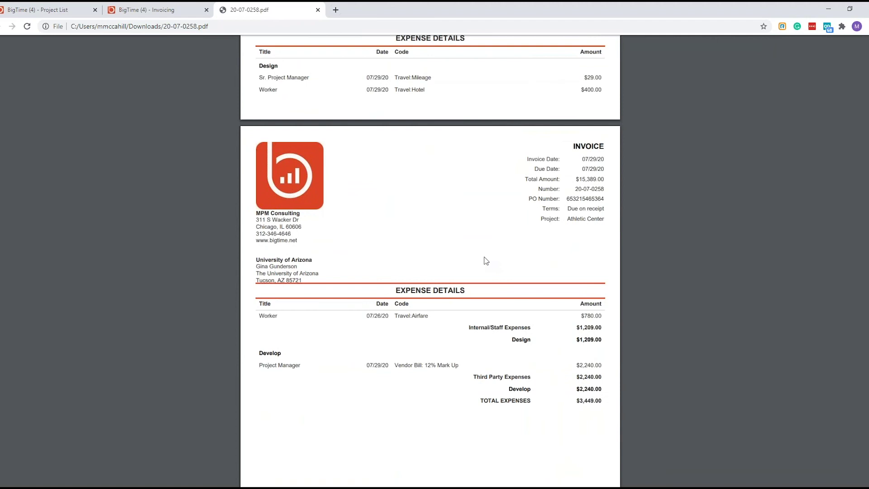
{"action": "scroll", "coordinate": [486, 261], "scroll_direction": "down", "scroll_amount": 3}
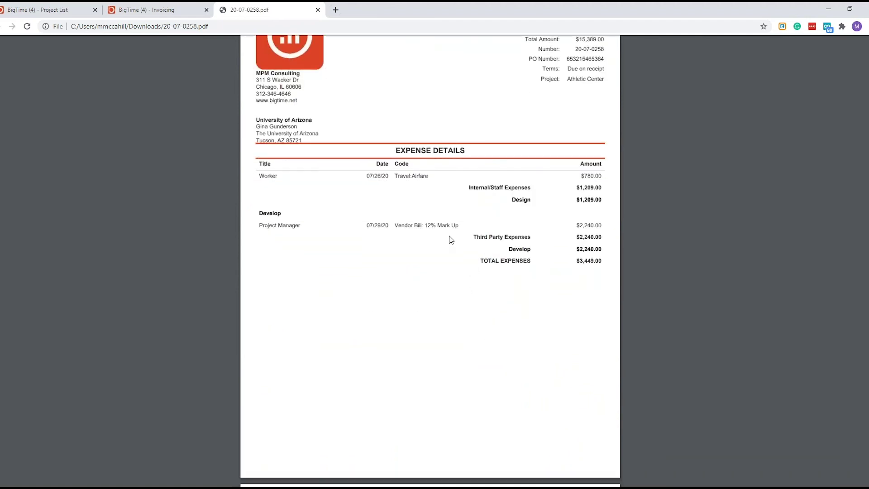
{"action": "left_click_drag", "start_coordinate": [395, 225], "coordinate": [459, 226]}
{"action": "left_click", "coordinate": [400, 267]}
{"action": "scroll", "coordinate": [399, 267], "scroll_direction": "down", "scroll_amount": 10}
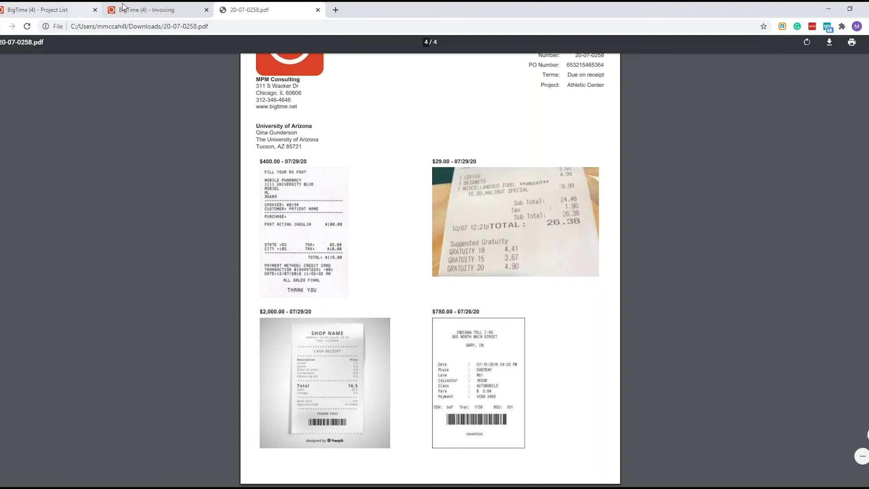
- Generate the same drafted invoice as a PDF with the Time & Material template and review its time and expense details
{"action": "left_click", "coordinate": [153, 11]}
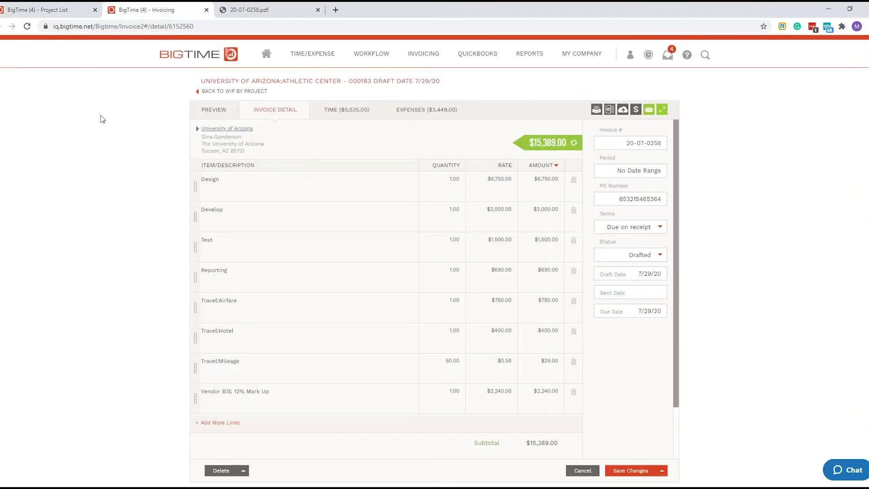
{"action": "left_click", "coordinate": [596, 110]}
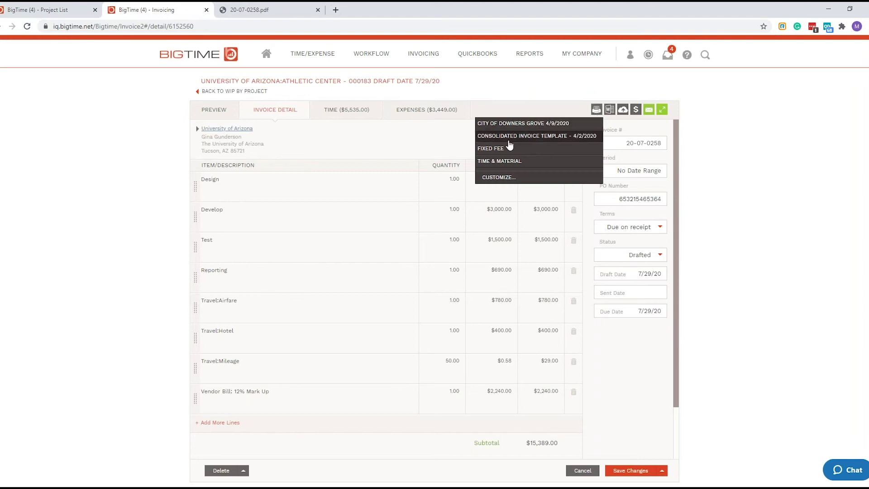
{"action": "left_click", "coordinate": [499, 162]}
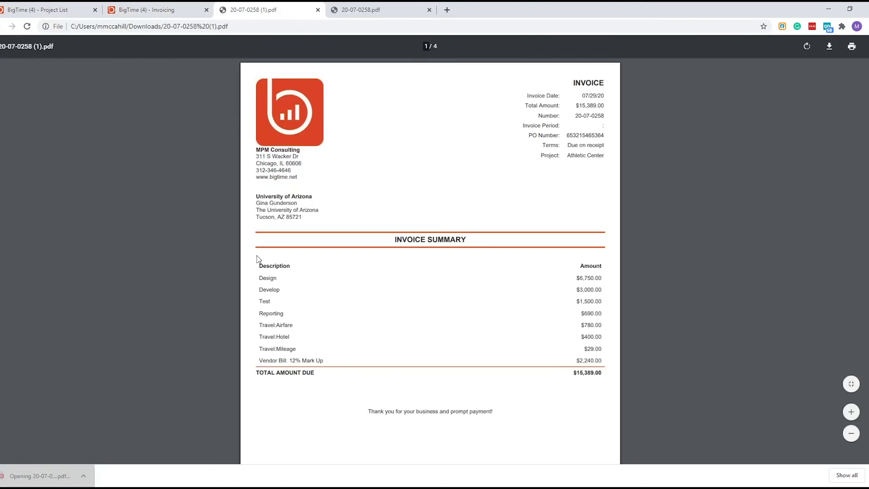
{"action": "scroll", "coordinate": [327, 212], "scroll_direction": "down", "scroll_amount": 10}
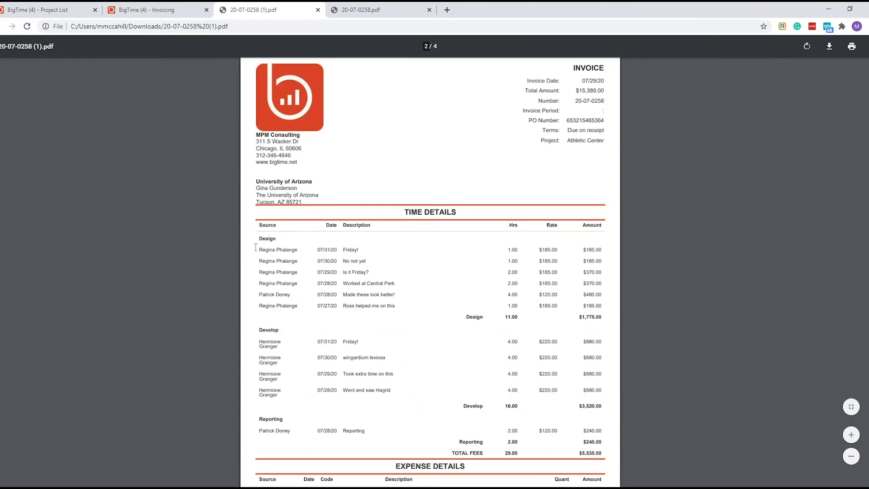
{"action": "left_click_drag", "start_coordinate": [259, 238], "coordinate": [279, 238]}
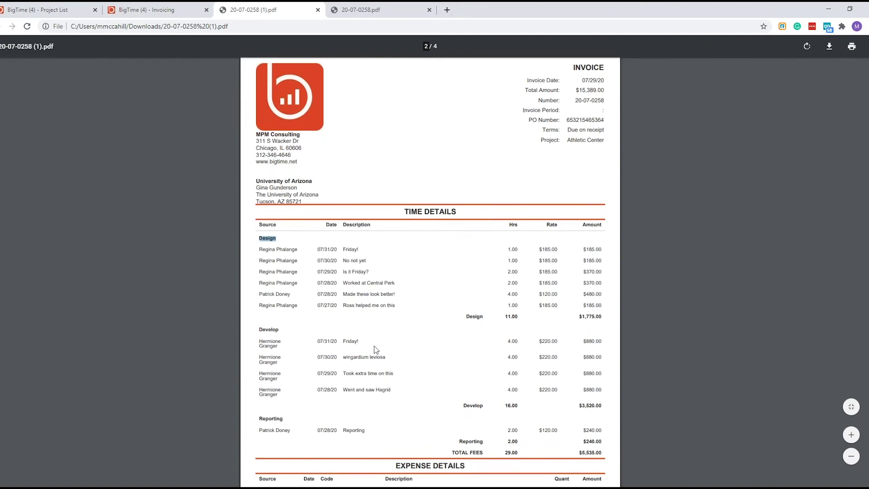
{"action": "scroll", "coordinate": [375, 350], "scroll_direction": "down", "scroll_amount": 8}
{"action": "scroll", "coordinate": [375, 349], "scroll_direction": "down", "scroll_amount": 3}
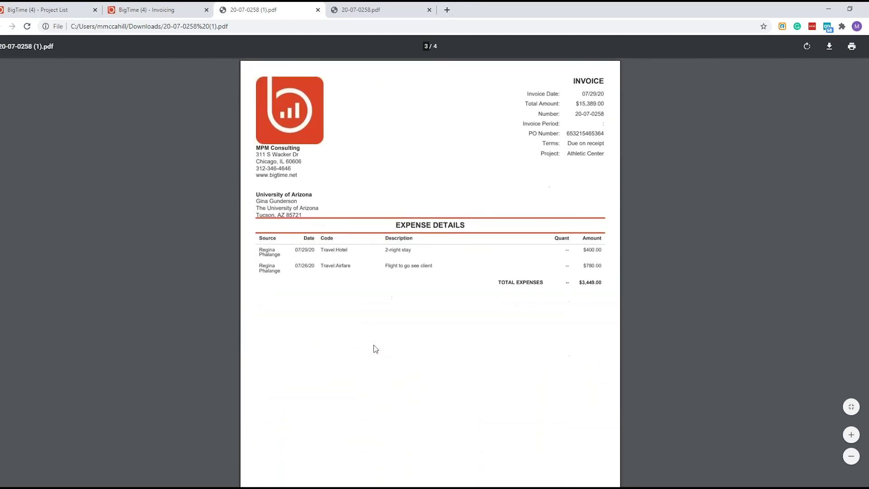
- Return to the drafted invoice and open the Fixed Fee PDF style for editing from the invoice template customization settings
{"action": "left_click", "coordinate": [164, 10]}
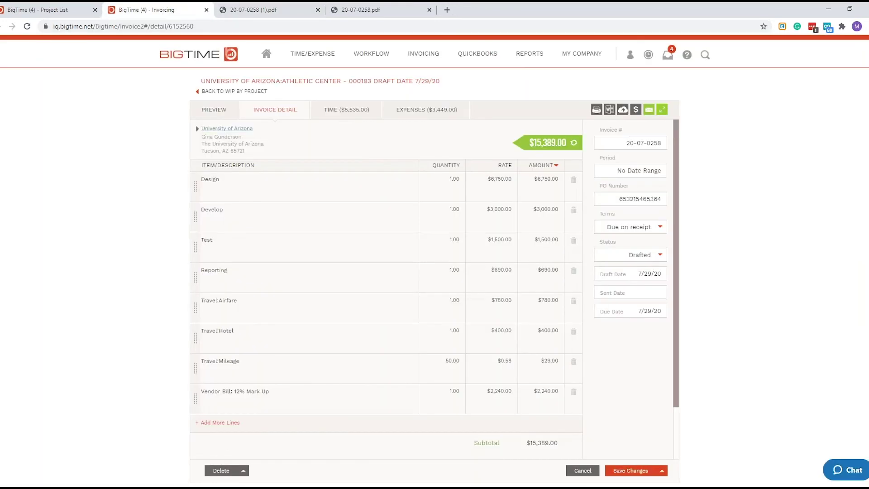
{"action": "left_click", "coordinate": [596, 109]}
{"action": "left_click", "coordinate": [505, 176]}
{"action": "left_click", "coordinate": [527, 149]}
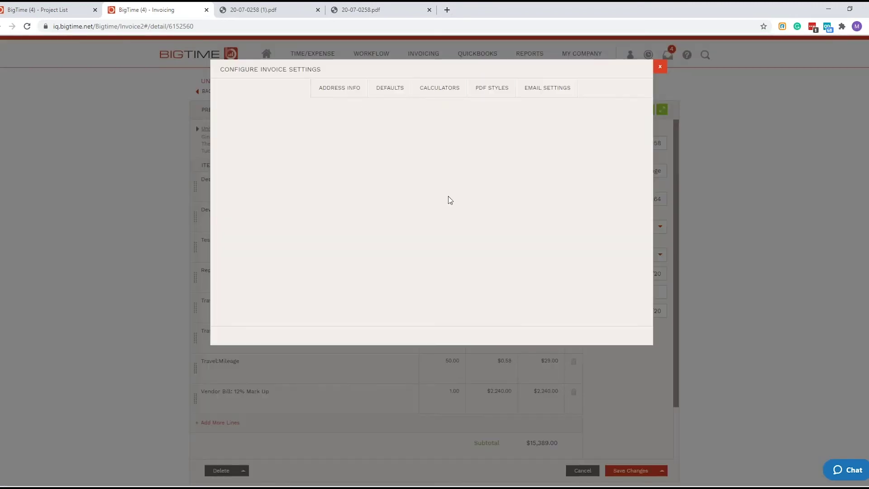
{"action": "left_click", "coordinate": [379, 239]}
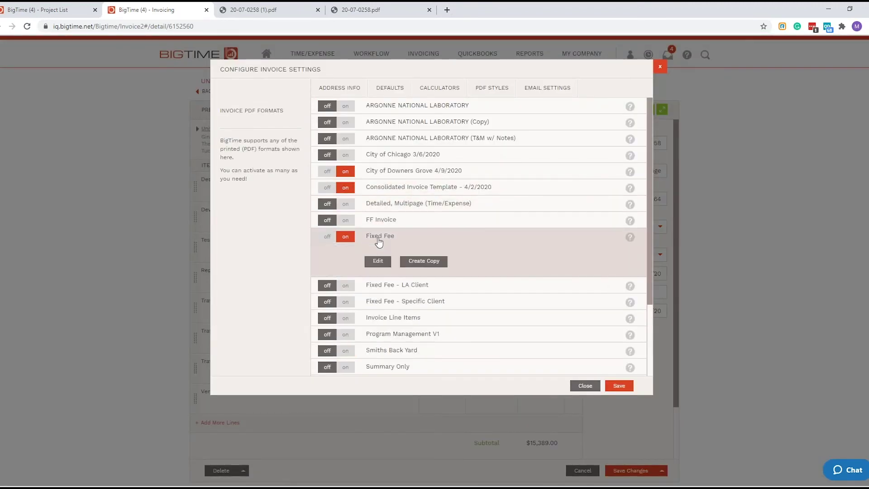
{"action": "left_click", "coordinate": [380, 263]}
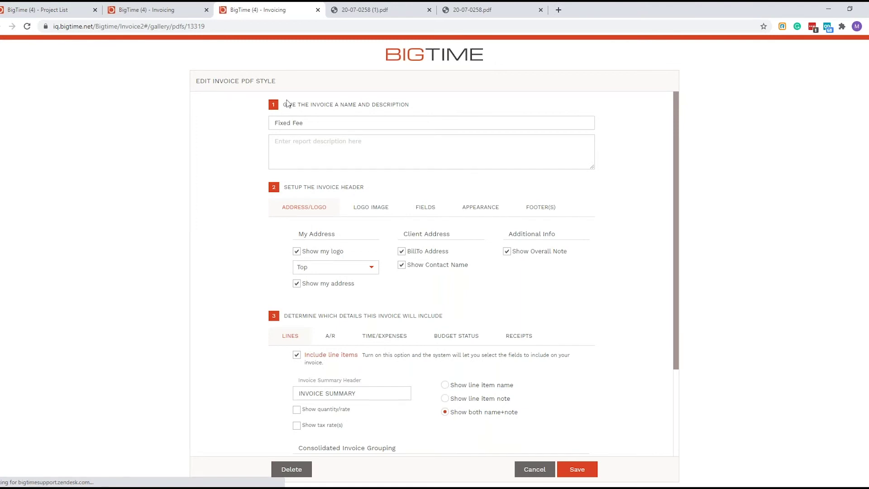
- Examine the Fixed Fee style's invoice header setup, including its logo image, font and customized color scheme
{"action": "left_click_drag", "start_coordinate": [295, 187], "coordinate": [353, 188]}
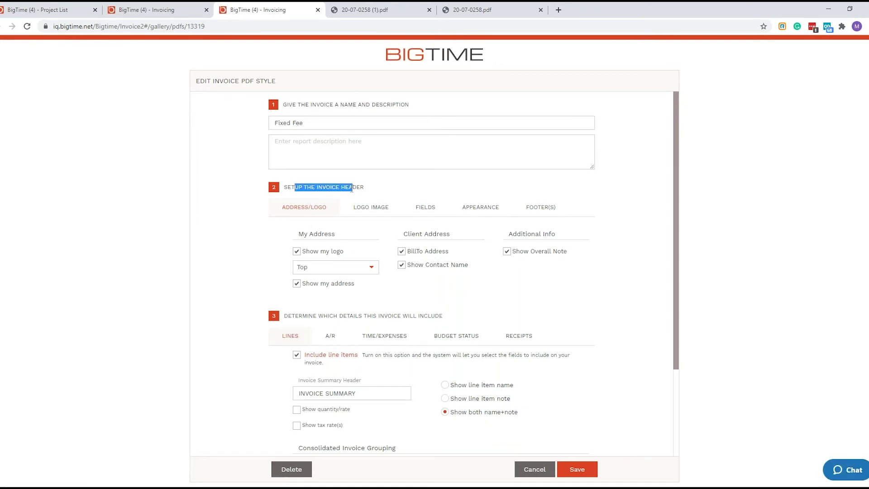
{"action": "left_click", "coordinate": [377, 212]}
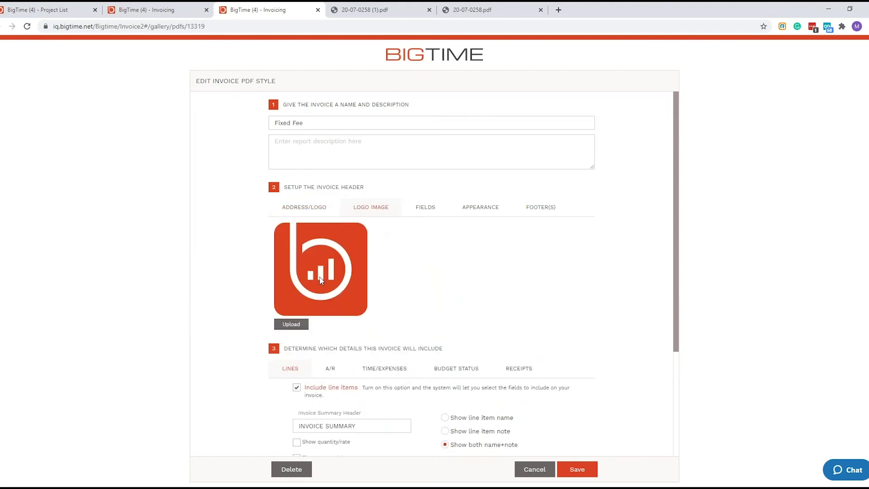
{"action": "left_click", "coordinate": [469, 207]}
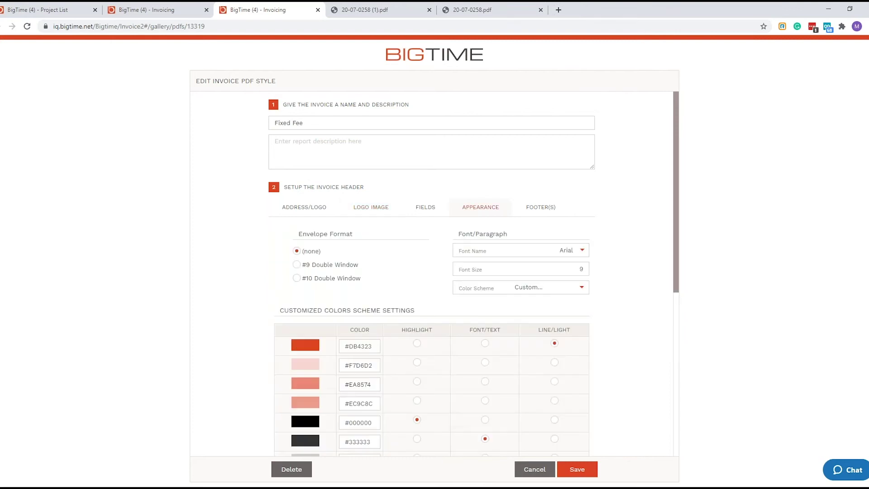
{"action": "scroll", "coordinate": [244, 260], "scroll_direction": "down", "scroll_amount": 2}
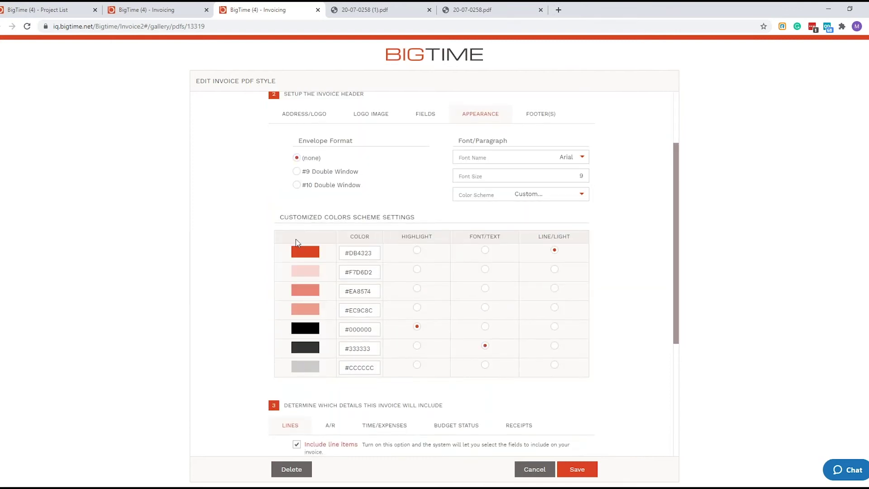
{"action": "mouse_move", "coordinate": [306, 252]}
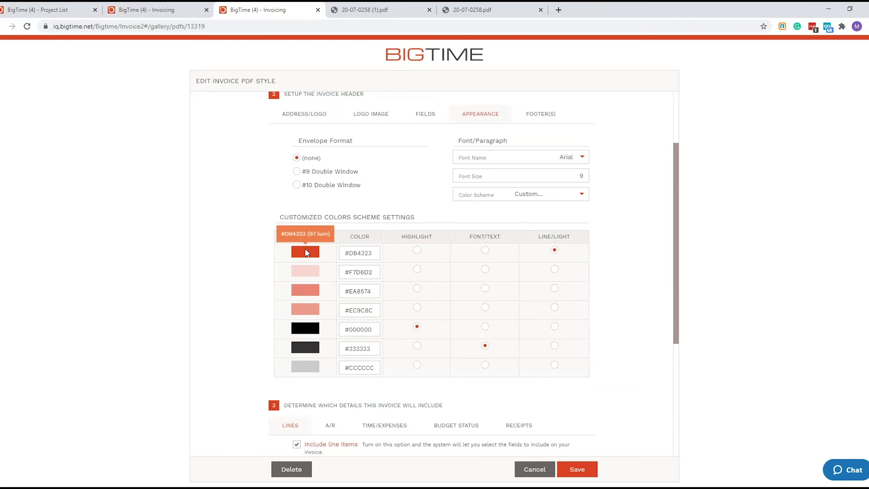
- Examine which details the Fixed Fee style includes: line items, A/R, time and expense fields, budget status and receipts layout
{"action": "scroll", "coordinate": [431, 272], "scroll_direction": "down", "scroll_amount": 4}
{"action": "scroll", "coordinate": [209, 231], "scroll_direction": "down", "scroll_amount": 1}
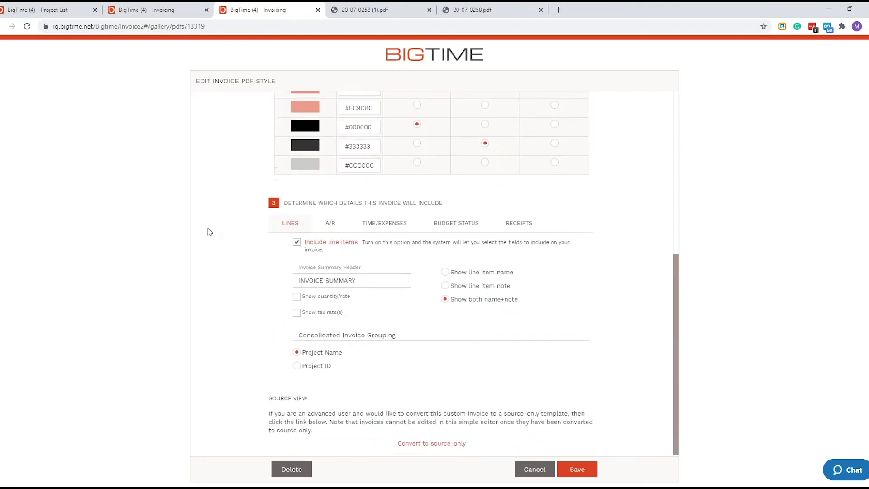
{"action": "left_click_drag", "start_coordinate": [287, 202], "coordinate": [441, 204]}
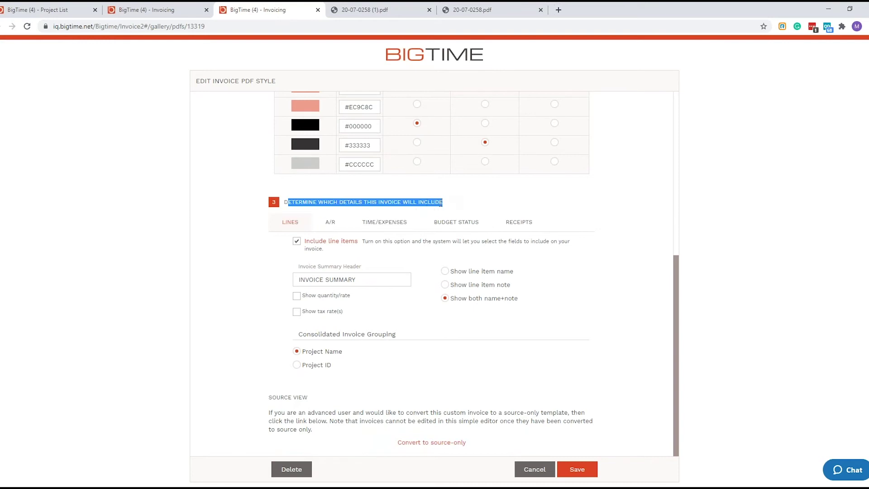
{"action": "left_click", "coordinate": [331, 222]}
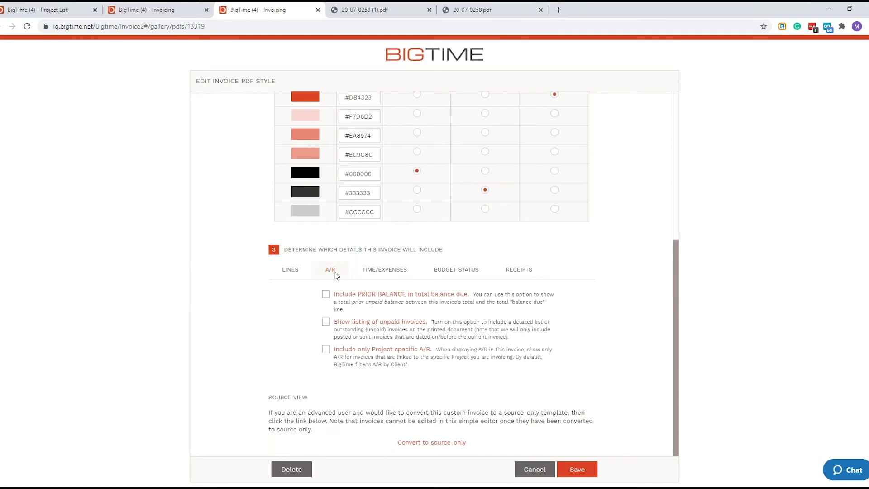
{"action": "left_click", "coordinate": [390, 270]}
{"action": "scroll", "coordinate": [262, 265], "scroll_direction": "down", "scroll_amount": 2}
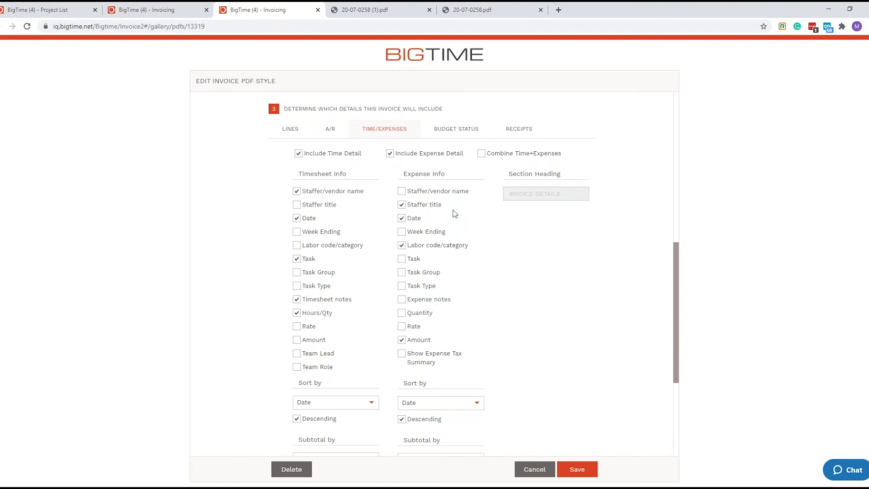
{"action": "scroll", "coordinate": [455, 214], "scroll_direction": "down", "scroll_amount": 2}
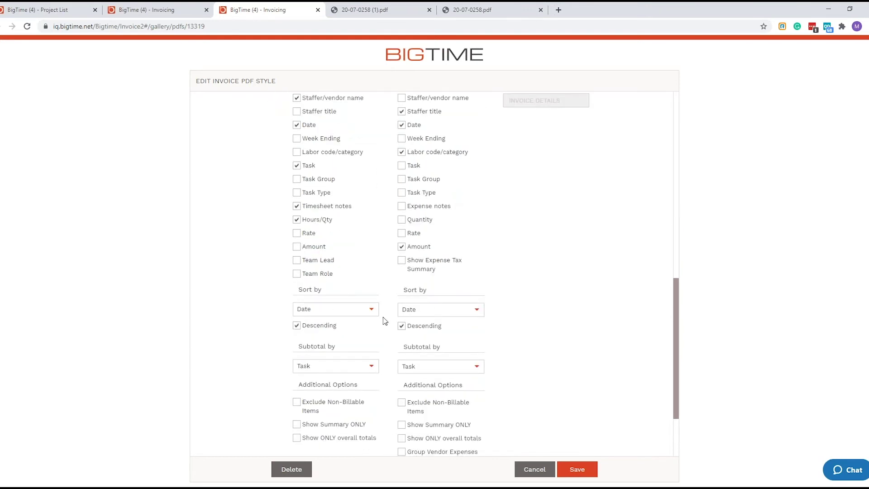
{"action": "scroll", "coordinate": [386, 321], "scroll_direction": "up", "scroll_amount": 4}
{"action": "left_click", "coordinate": [455, 176]}
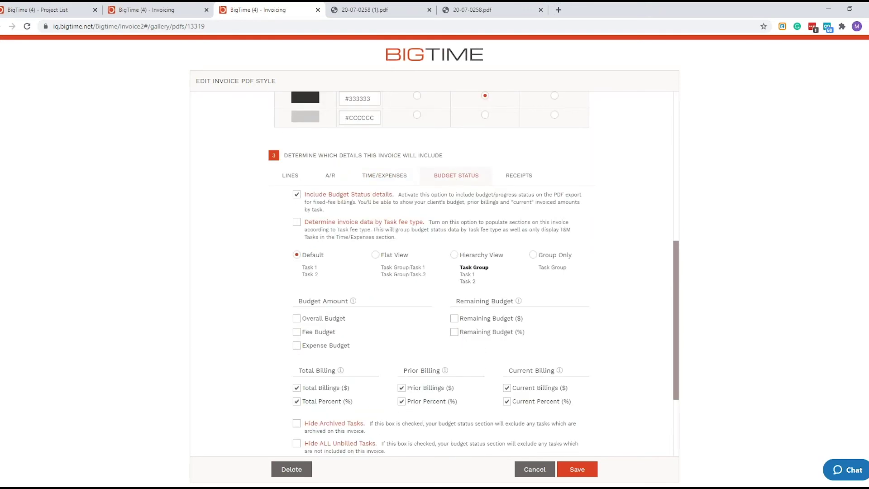
{"action": "scroll", "coordinate": [478, 299], "scroll_direction": "down", "scroll_amount": 3}
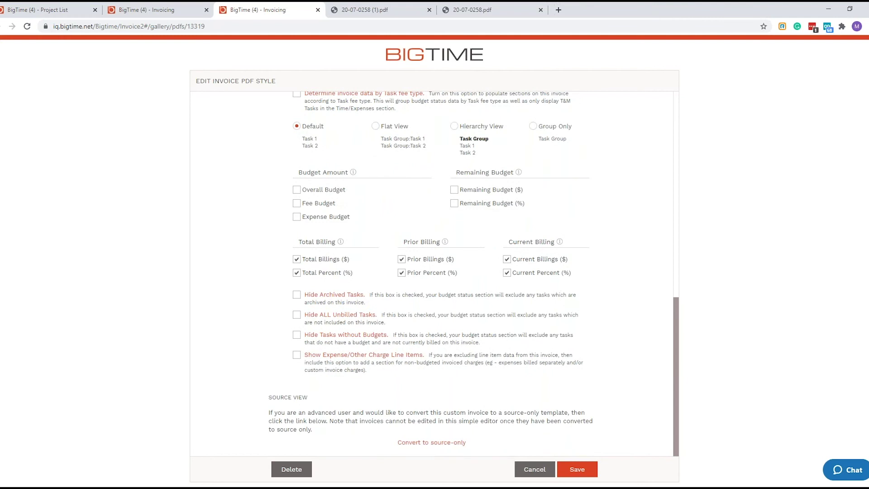
{"action": "scroll", "coordinate": [472, 254], "scroll_direction": "up", "scroll_amount": 4}
{"action": "left_click", "coordinate": [519, 241]}
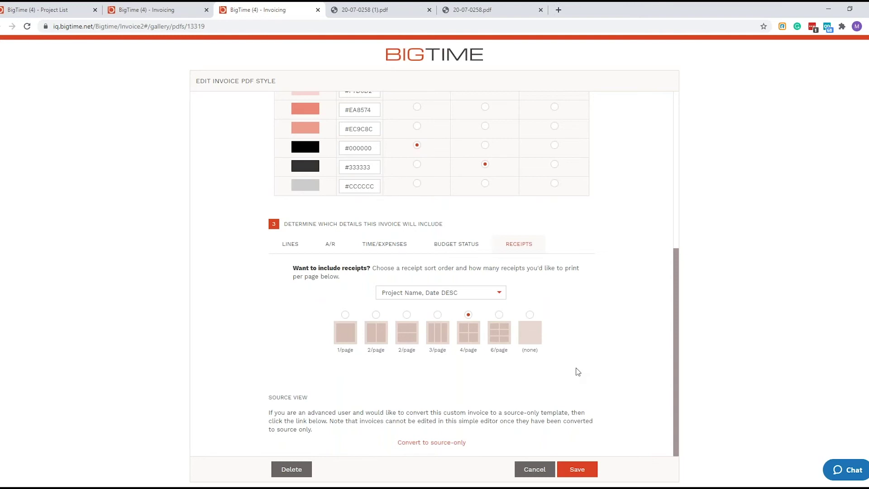
- Close the style editor, both invoice PDFs and the invoice settings, and open the drafted invoice's preview
{"action": "left_click", "coordinate": [318, 10]}
{"action": "left_click", "coordinate": [318, 10]}
{"action": "left_click", "coordinate": [317, 10]}
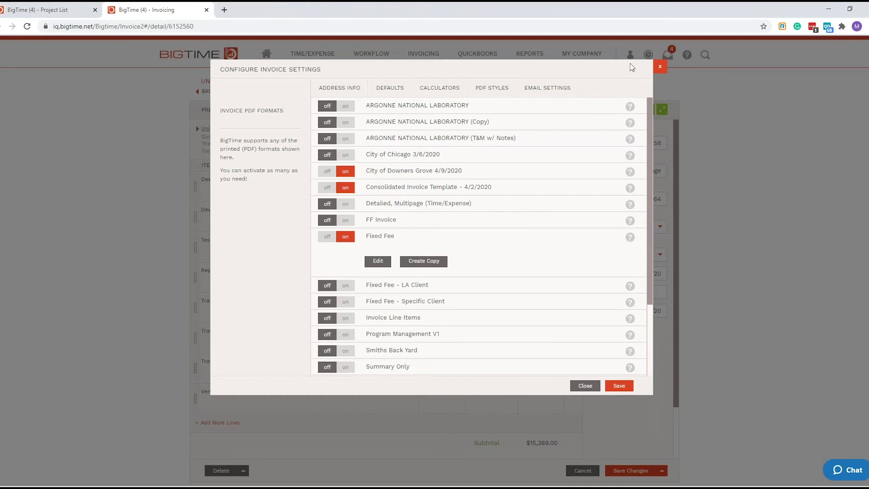
{"action": "left_click", "coordinate": [662, 68]}
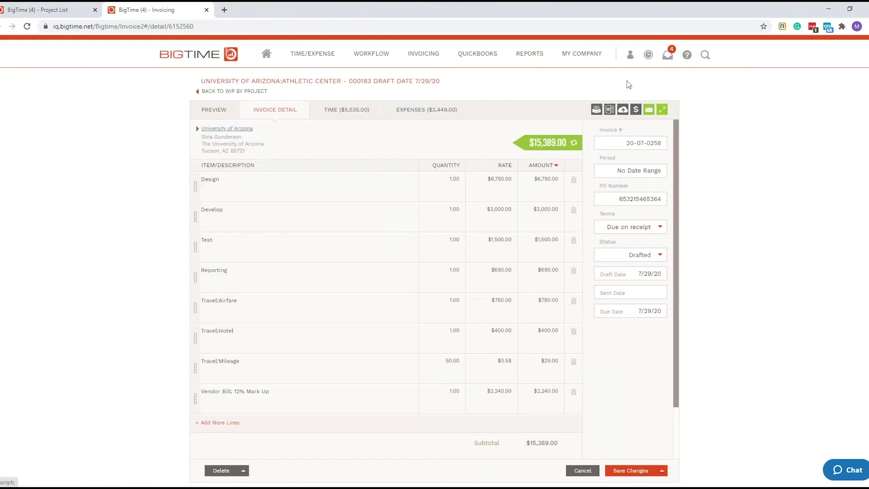
{"action": "left_click", "coordinate": [211, 110]}
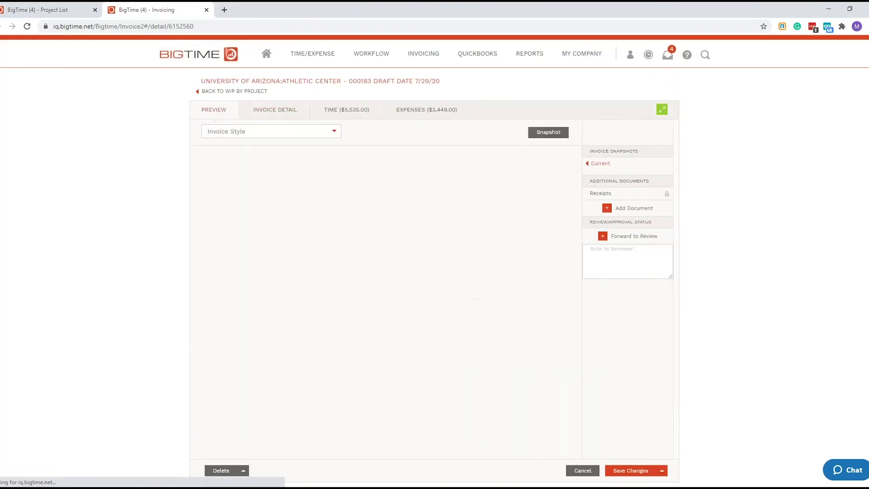
- Set the invoice preview style to Fixed Fee and forward the invoice to review with a note asking the reviewer whether it is good to go
{"action": "left_click", "coordinate": [336, 133]}
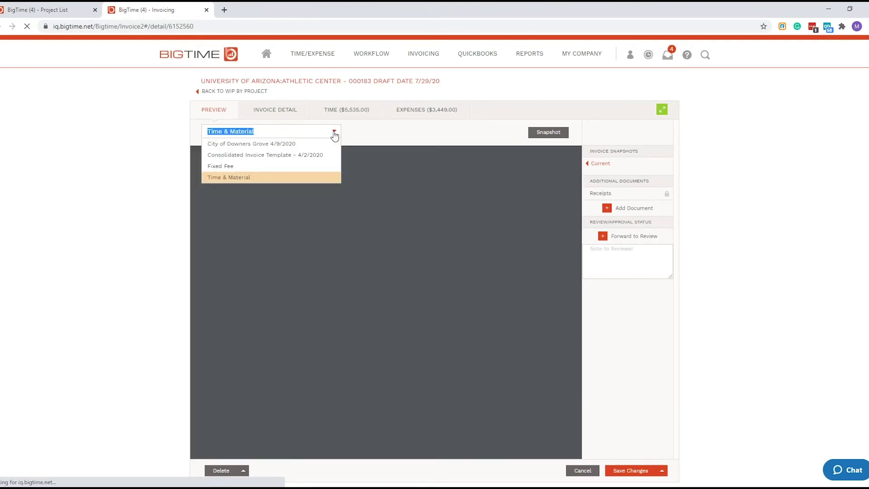
{"action": "left_click", "coordinate": [226, 170]}
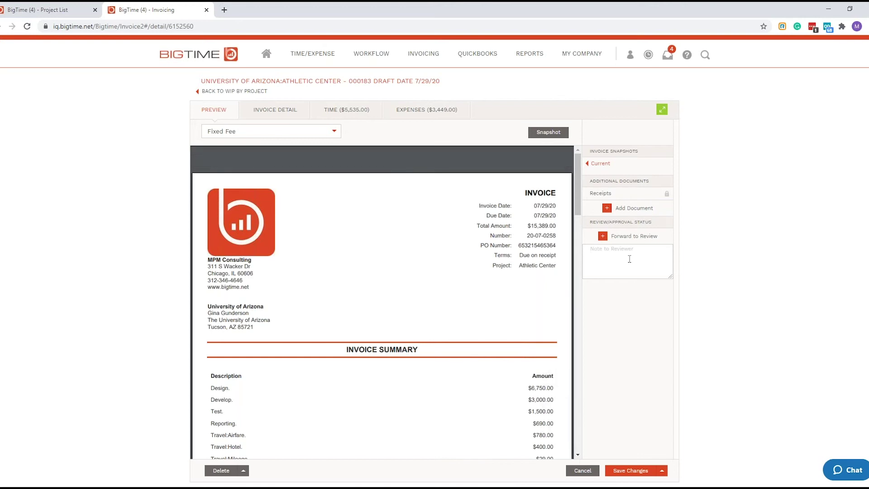
{"action": "type", "text": "Patrick is this good to go?"}
{"action": "left_click", "coordinate": [627, 237]}
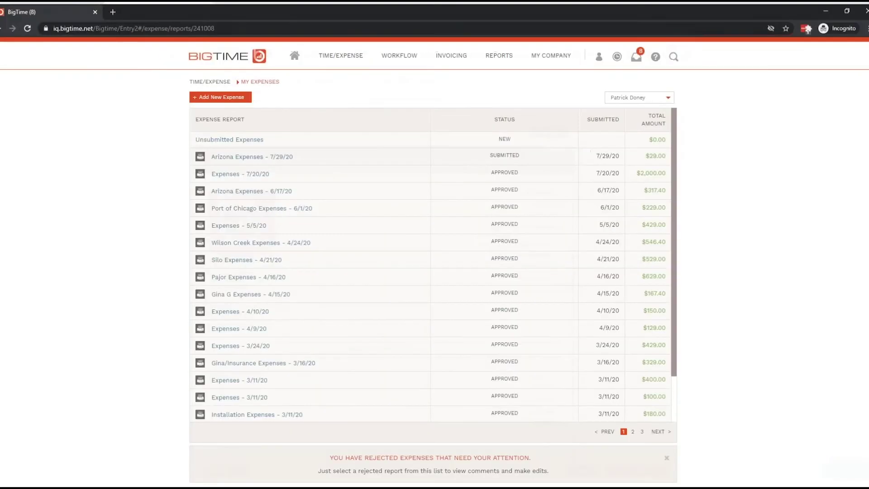
- In the reviewer's session, check the notifications and open the Athletic Center invoice from the invoices awaiting approval
{"action": "left_click", "coordinate": [637, 56]}
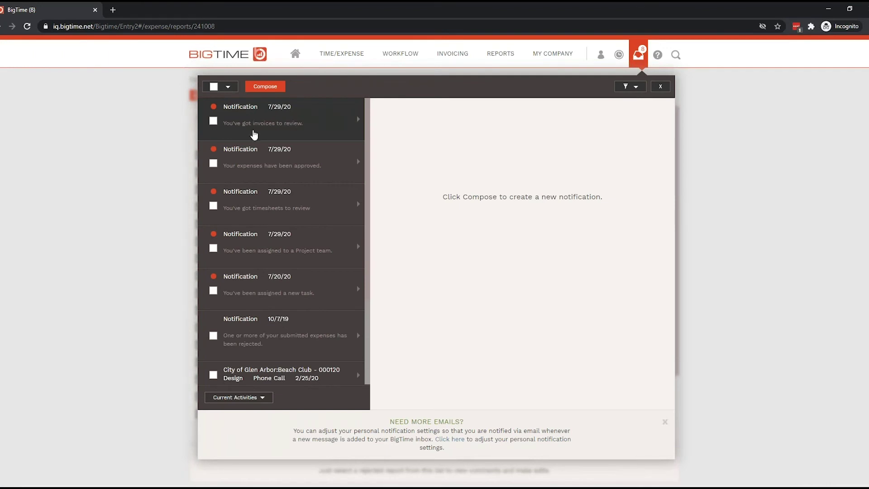
{"action": "left_click", "coordinate": [661, 89]}
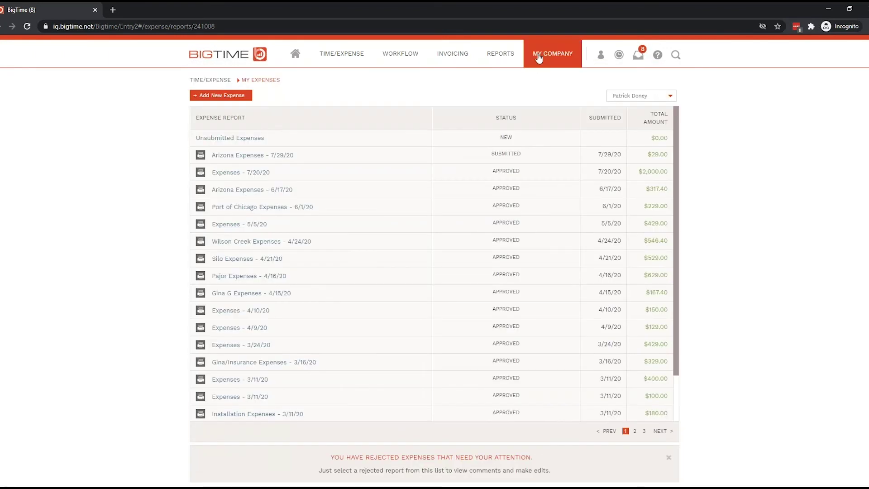
{"action": "mouse_move", "coordinate": [543, 55]}
{"action": "left_click", "coordinate": [563, 123]}
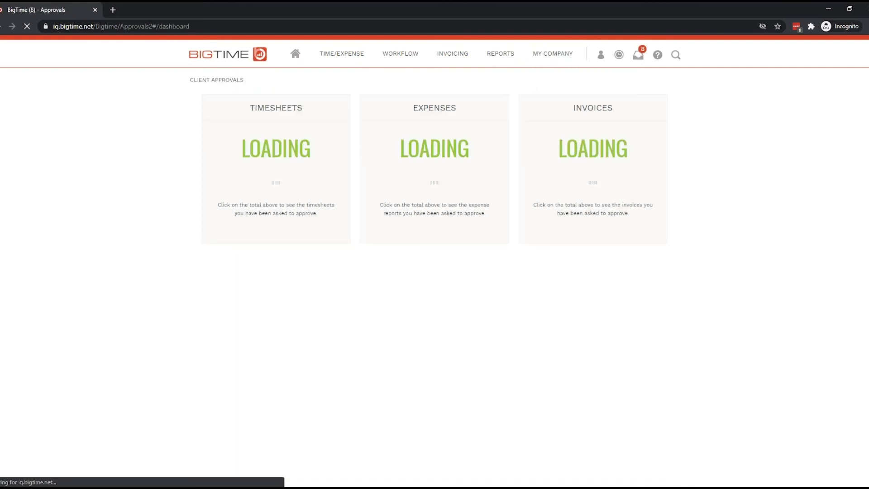
{"action": "left_click", "coordinate": [595, 158]}
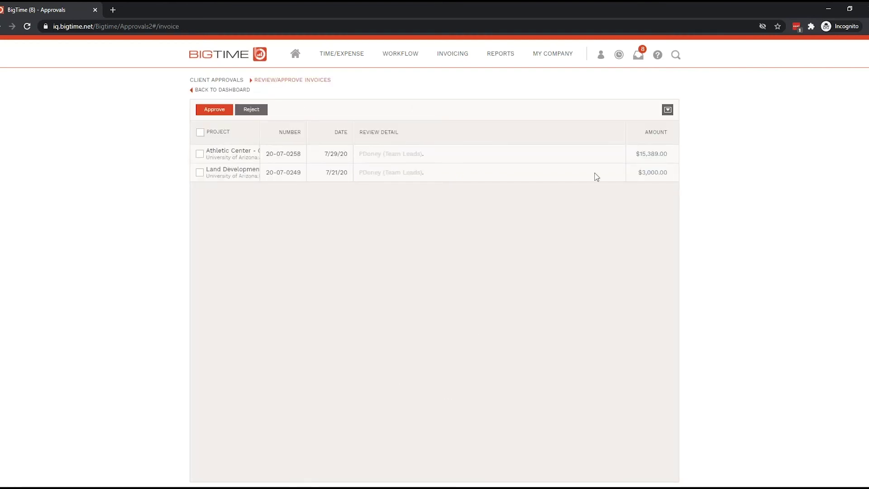
{"action": "left_click", "coordinate": [648, 155]}
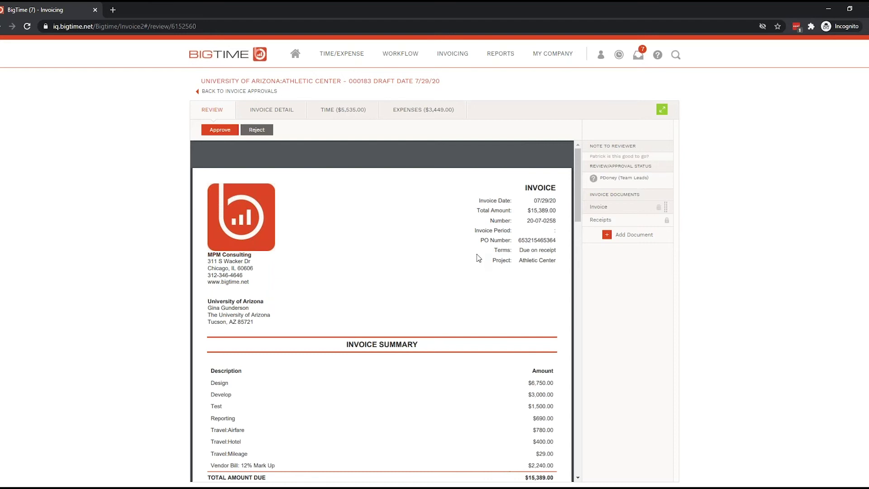
- Examine the Athletic Center invoice's summary, its time details and the time entries behind it
{"action": "scroll", "coordinate": [475, 258], "scroll_direction": "down", "scroll_amount": 5}
{"action": "scroll", "coordinate": [472, 258], "scroll_direction": "down", "scroll_amount": 5}
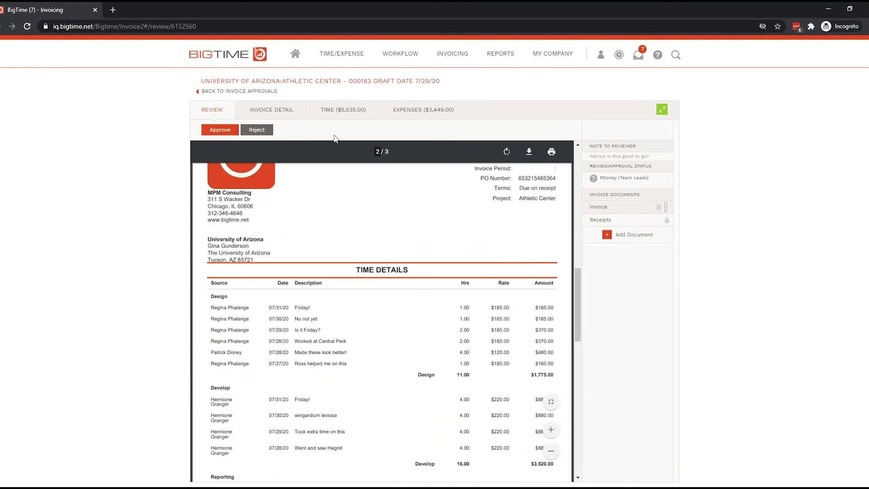
{"action": "left_click", "coordinate": [343, 111]}
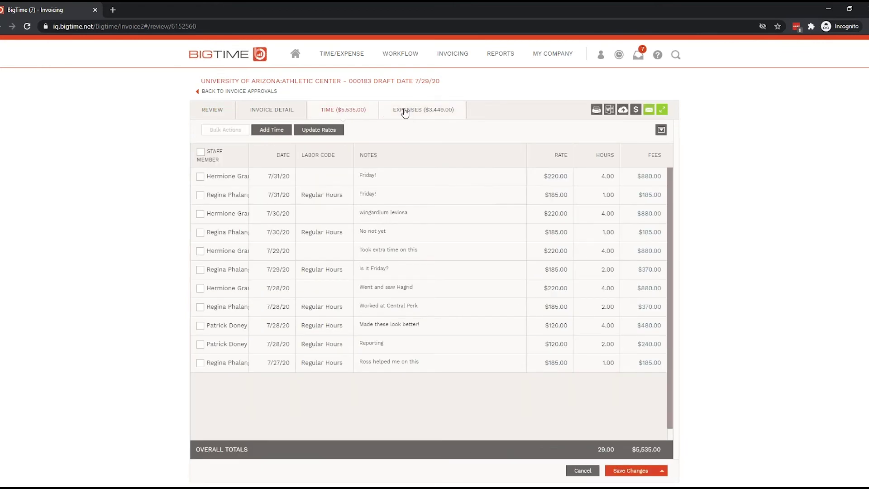
{"action": "left_click", "coordinate": [220, 114]}
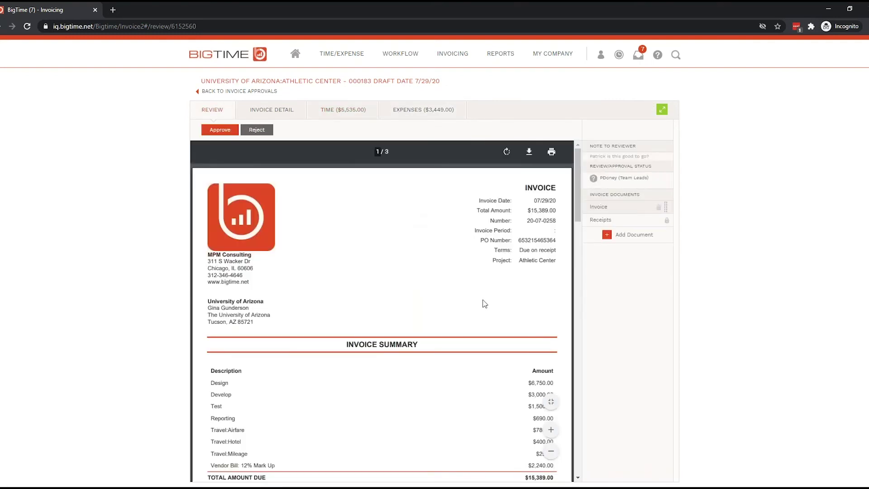
{"action": "left_click", "coordinate": [346, 116]}
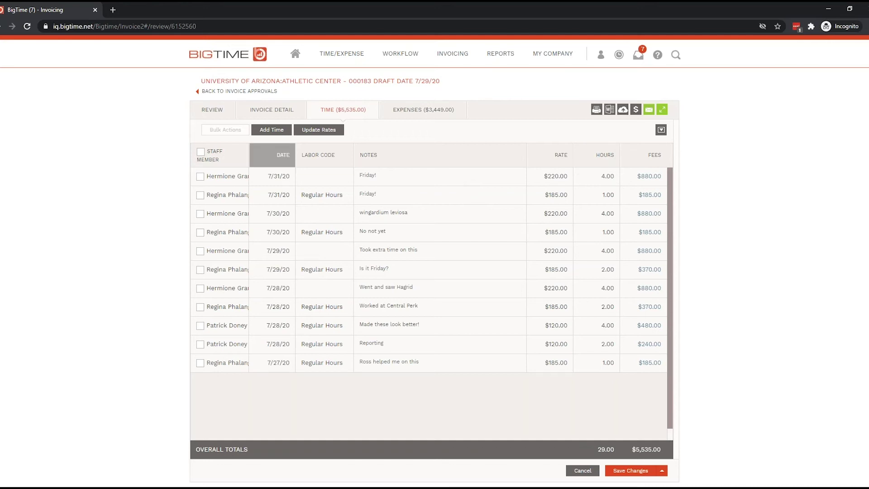
- Return to the invoice review and approve the Athletic Center invoice with the comment "Please send out today!"
{"action": "left_click", "coordinate": [212, 109]}
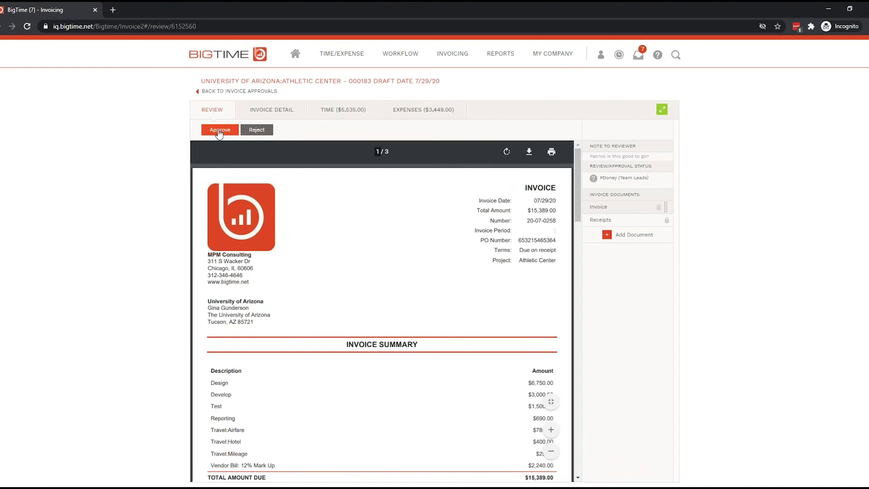
{"action": "left_click", "coordinate": [220, 130]}
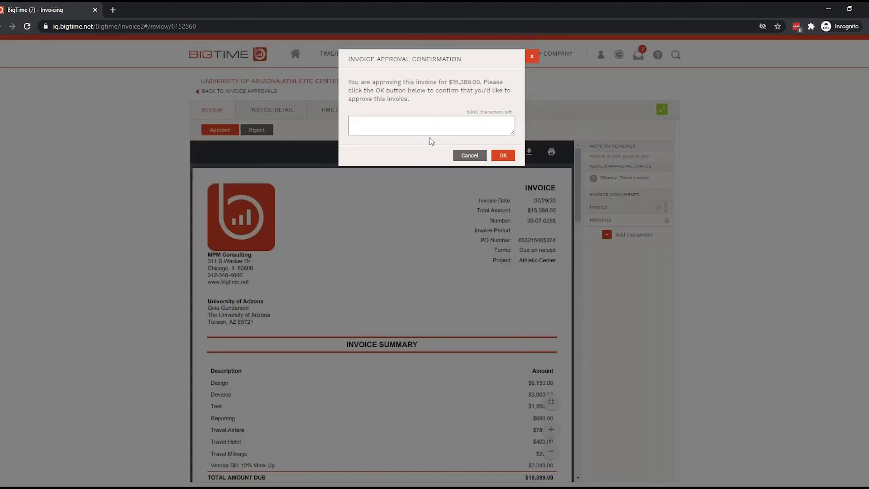
{"action": "type", "text": "Please send out"}
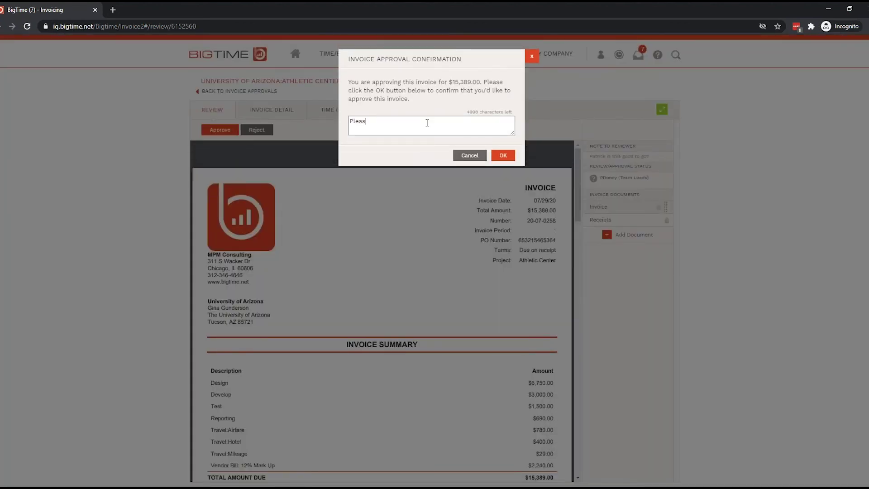
{"action": "type", "text": " today!"}
{"action": "left_click", "coordinate": [503, 155]}
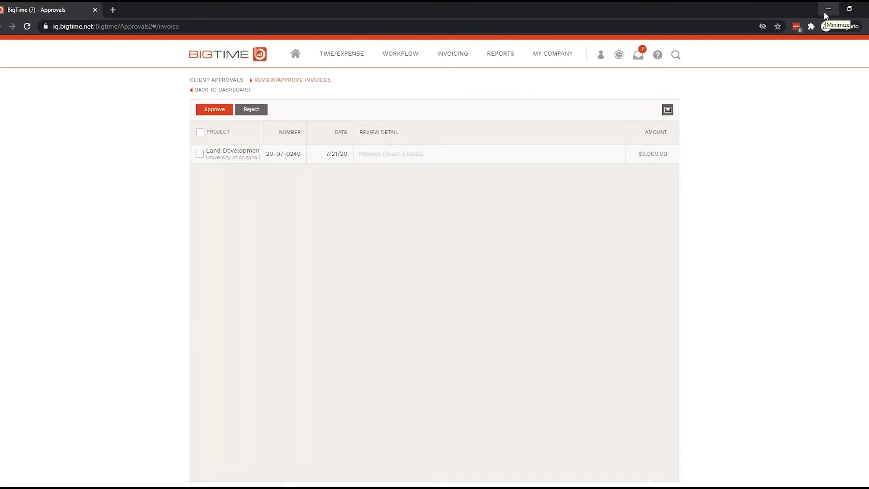
- Switch back to the preparer's window, reload the invoice and check its review status and reviewer comment in the preview
{"action": "left_click", "coordinate": [824, 13]}
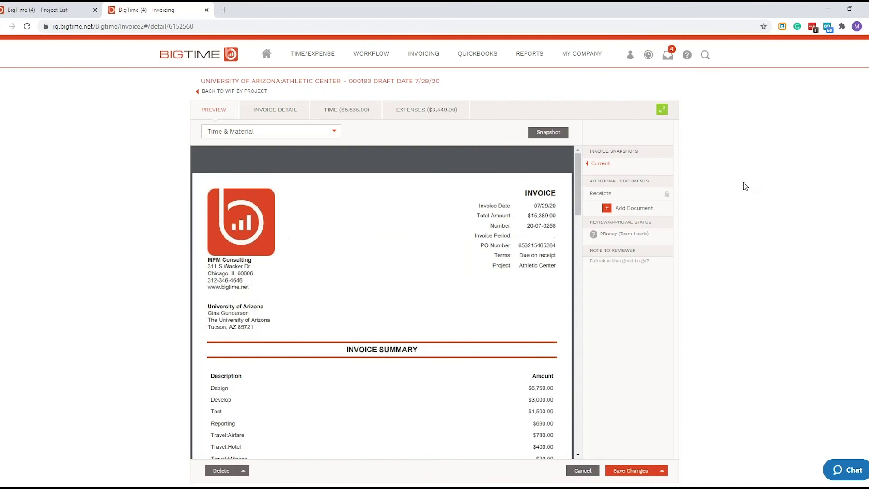
{"action": "key", "text": "F5"}
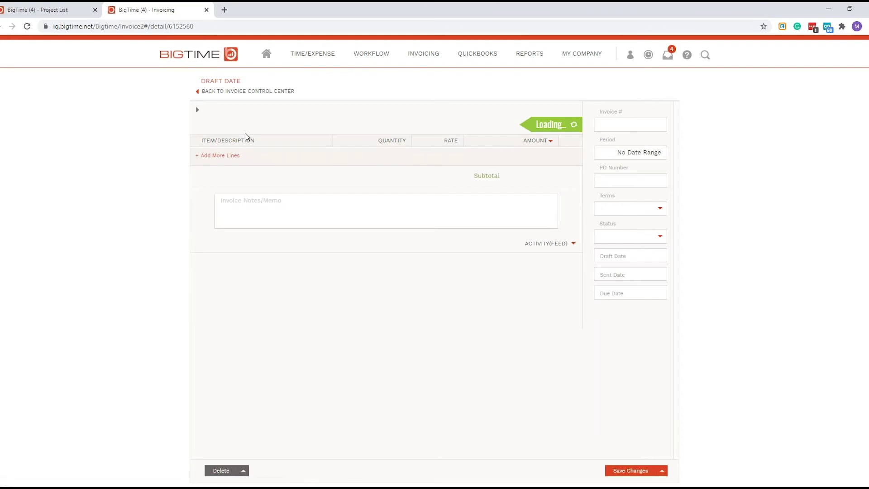
{"action": "left_click", "coordinate": [212, 113]}
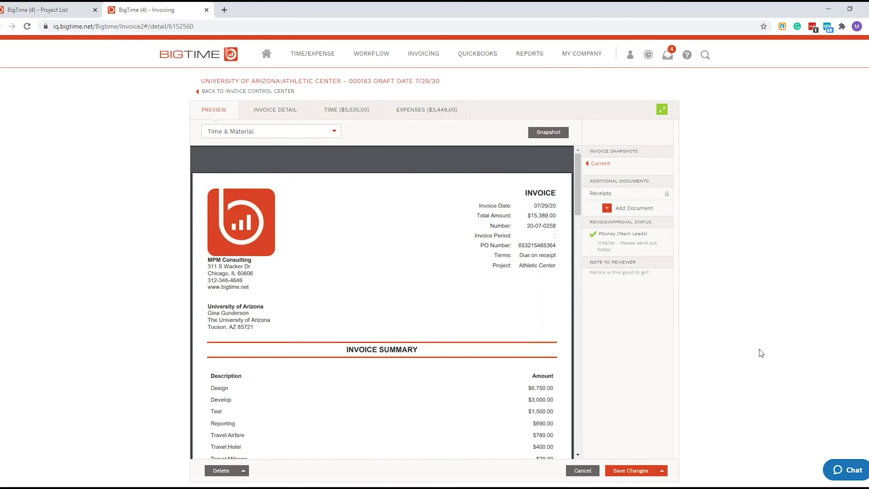
- Open the email form from the invoice detail, select the client contact as recipient, look at the attachment options and cancel without sending
{"action": "left_click", "coordinate": [267, 113]}
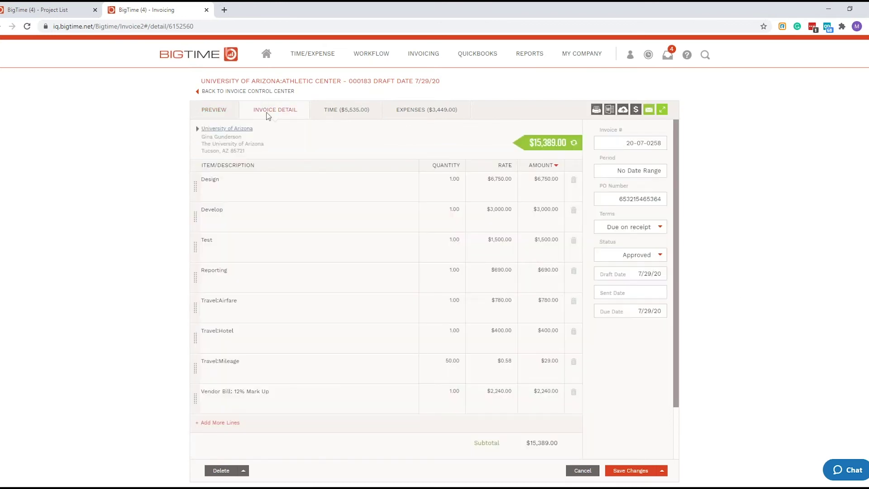
{"action": "left_click", "coordinate": [649, 111]}
{"action": "left_click", "coordinate": [368, 101]}
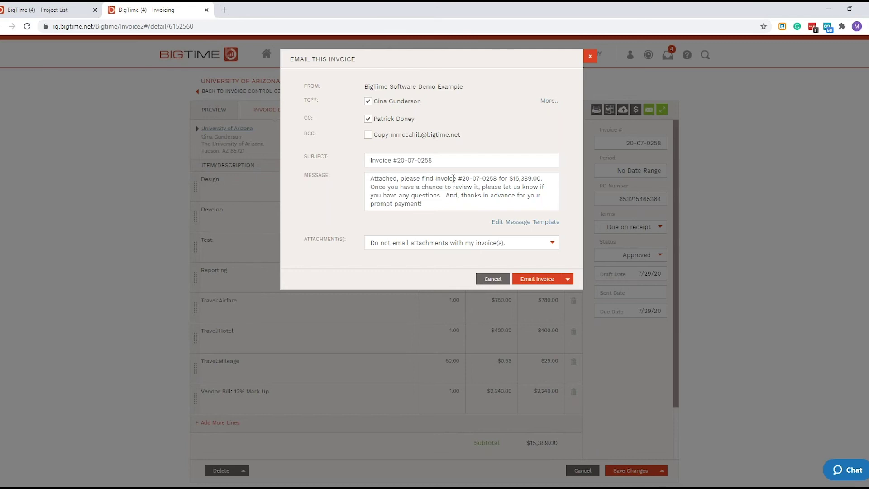
{"action": "left_click", "coordinate": [551, 244]}
{"action": "left_click", "coordinate": [569, 242]}
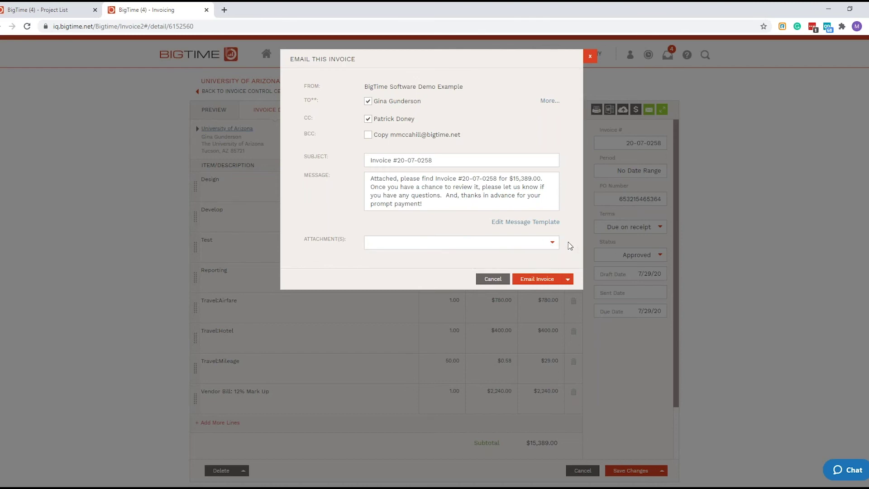
{"action": "left_click", "coordinate": [489, 280]}
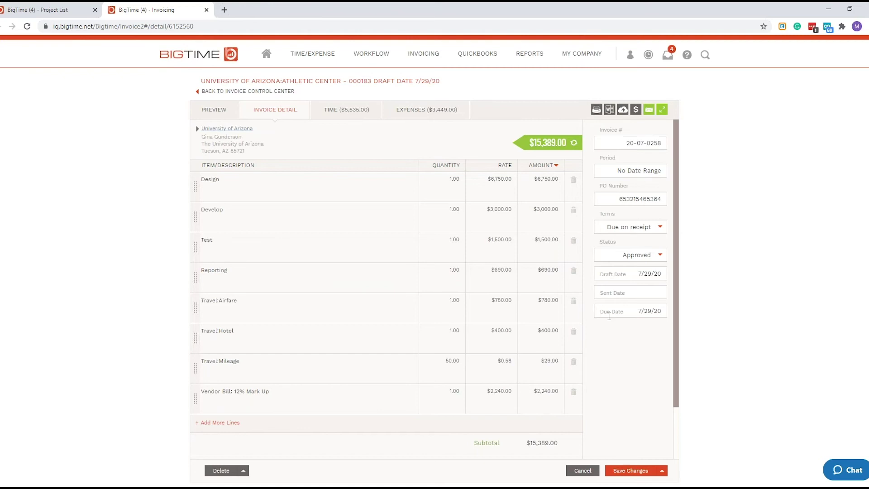
- Post the Athletic Center invoice to QuickBooks and run an immediate sync from the QB Sync Status window
{"action": "left_click", "coordinate": [623, 112]}
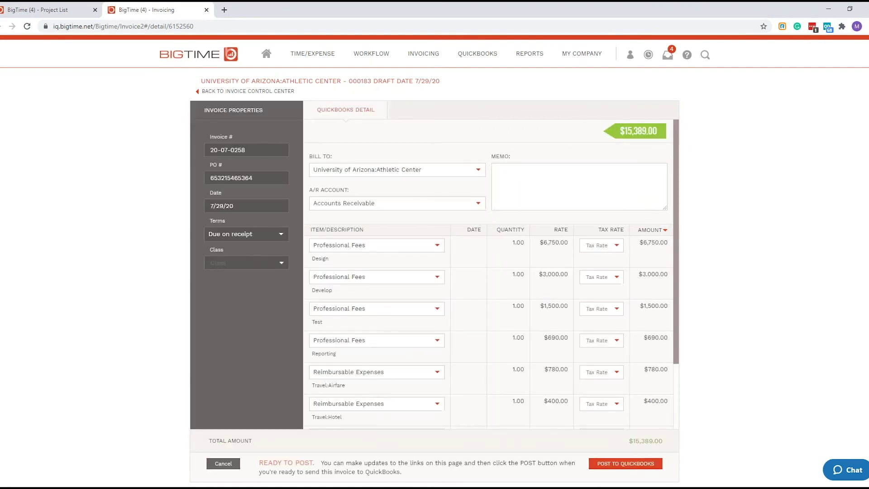
{"action": "left_click", "coordinate": [613, 463]}
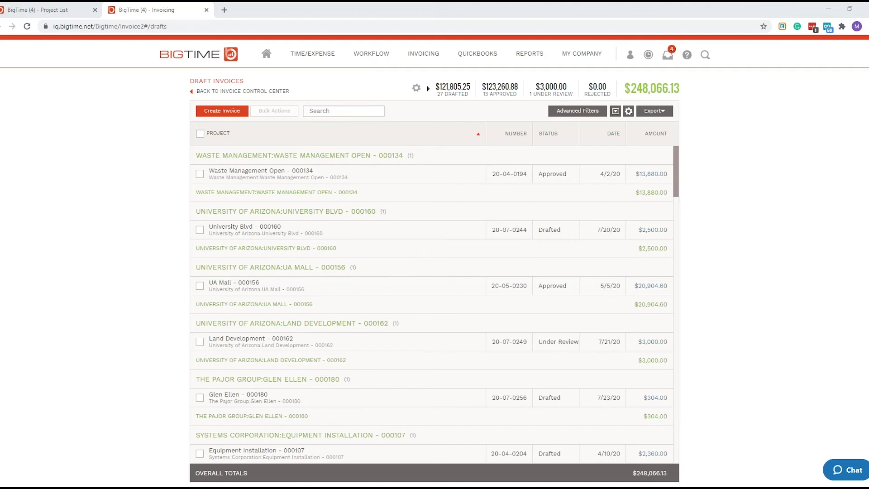
{"action": "left_click_drag", "start_coordinate": [0, 205], "coordinate": [123, 178]}
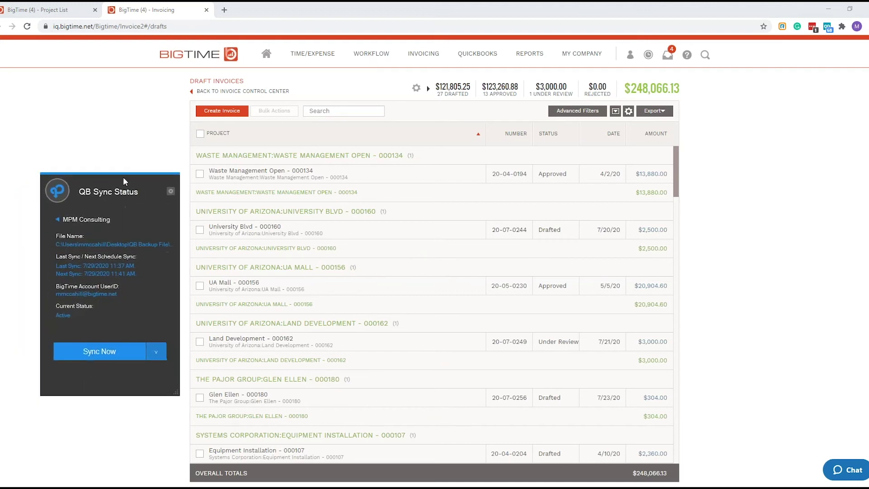
{"action": "left_click", "coordinate": [109, 352]}
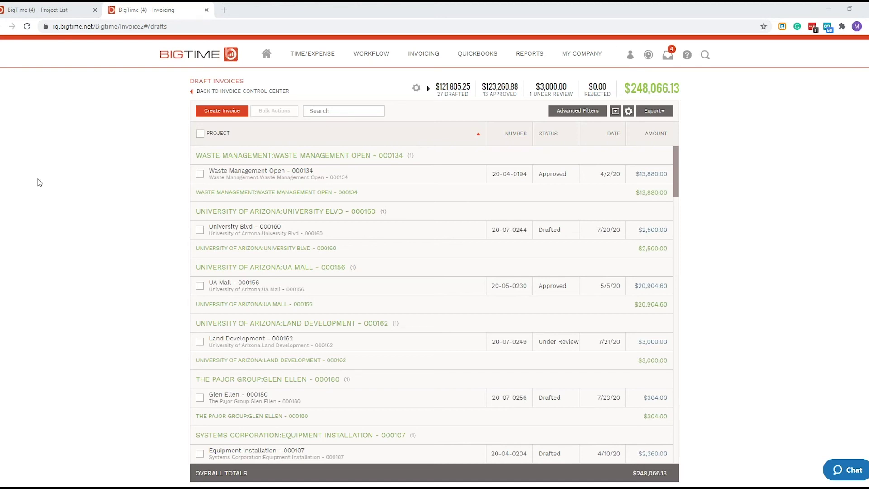
- Switch to QuickBooks Enterprise and open the University of Arizona:Athletic Center job's posted invoice from the maximized Customer Center
{"action": "left_click_drag", "start_coordinate": [1, 236], "coordinate": [475, 145]}
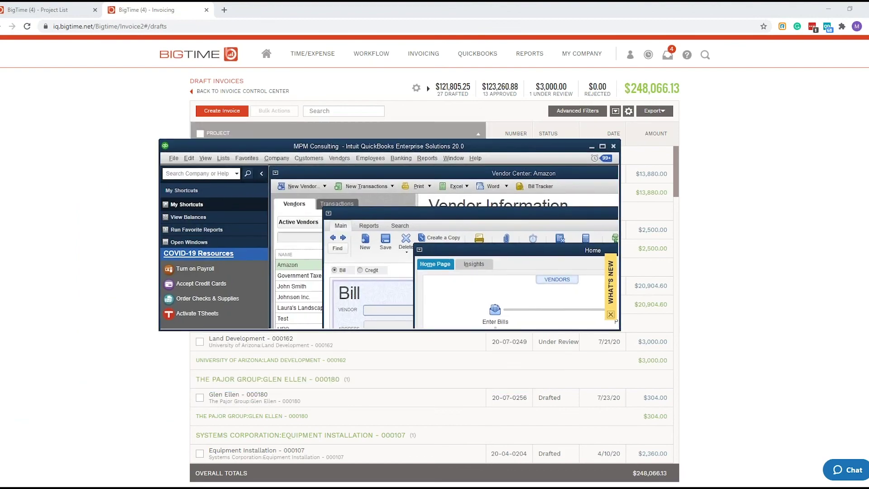
{"action": "left_click", "coordinate": [604, 147]}
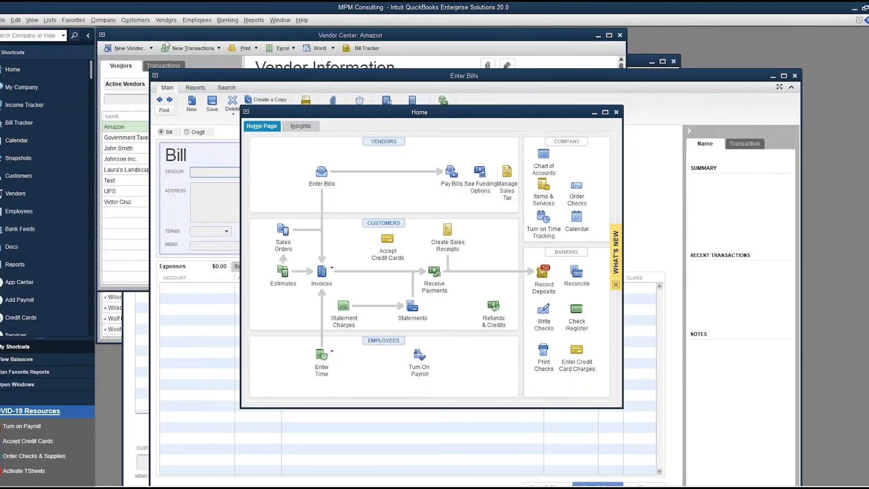
{"action": "left_click", "coordinate": [135, 21]}
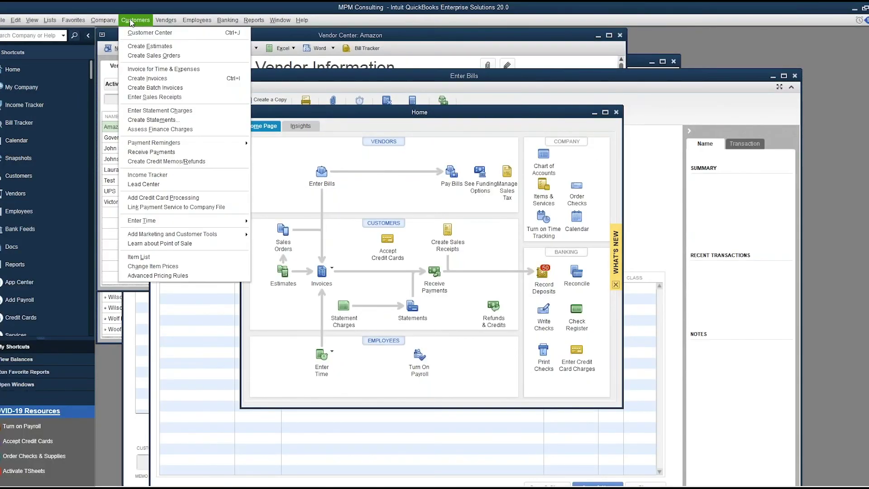
{"action": "left_click", "coordinate": [139, 35]}
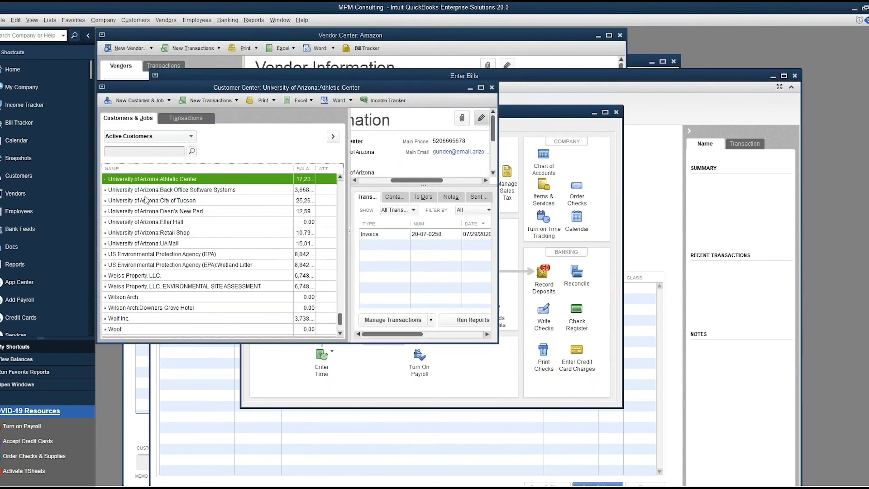
{"action": "left_click", "coordinate": [481, 88]}
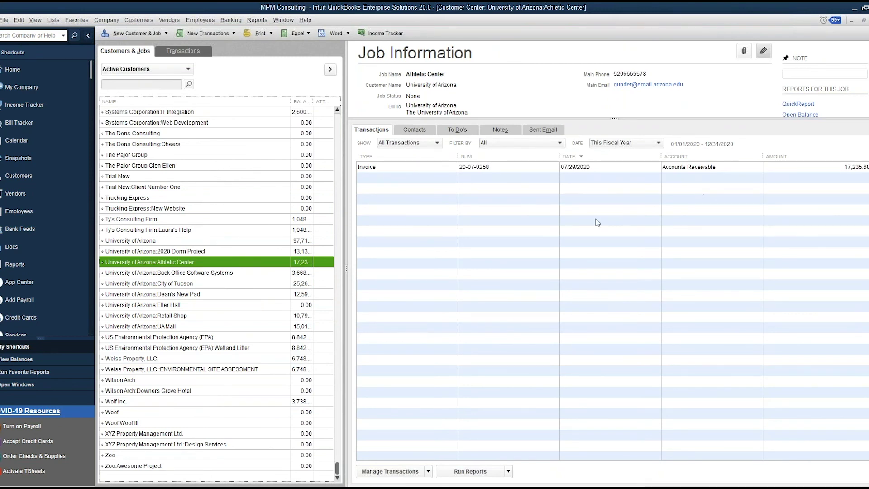
{"action": "double_click", "coordinate": [477, 167]}
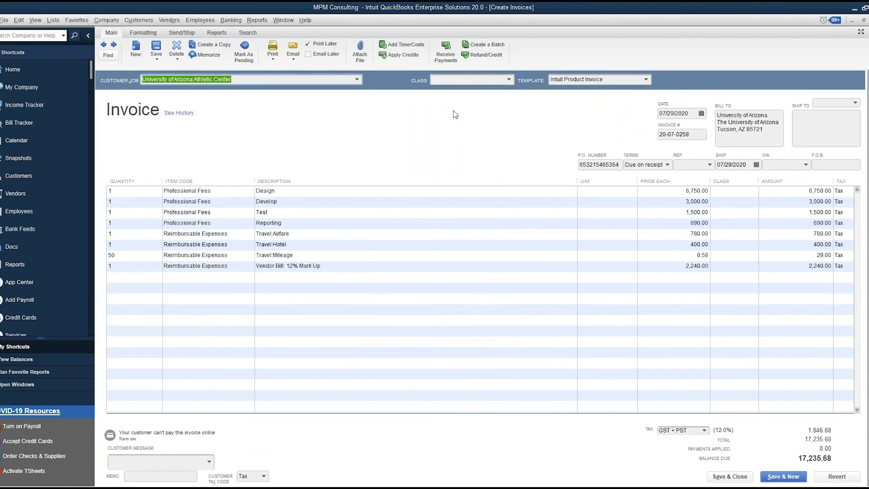
- Record a customer payment of 10000 against the Athletic Center invoice, then save and close it
{"action": "left_click", "coordinate": [447, 57]}
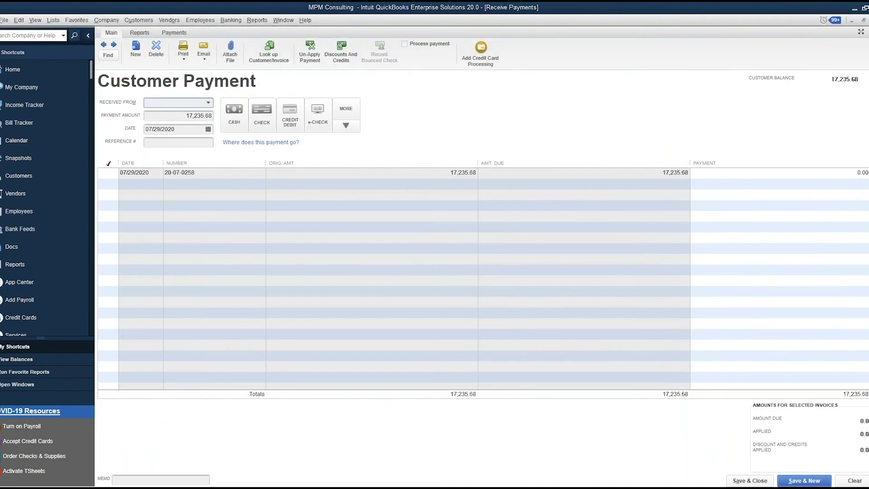
{"action": "left_click", "coordinate": [179, 115]}
{"action": "type", "text": "10000"}
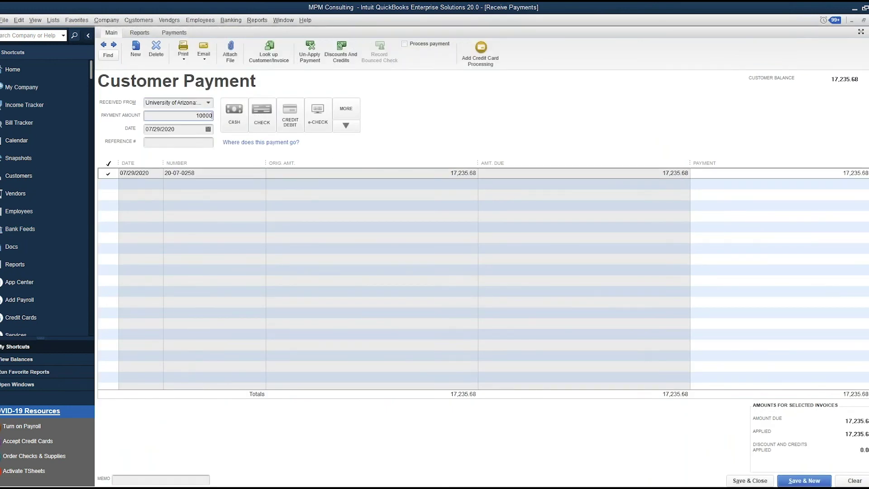
{"action": "left_click", "coordinate": [740, 482]}
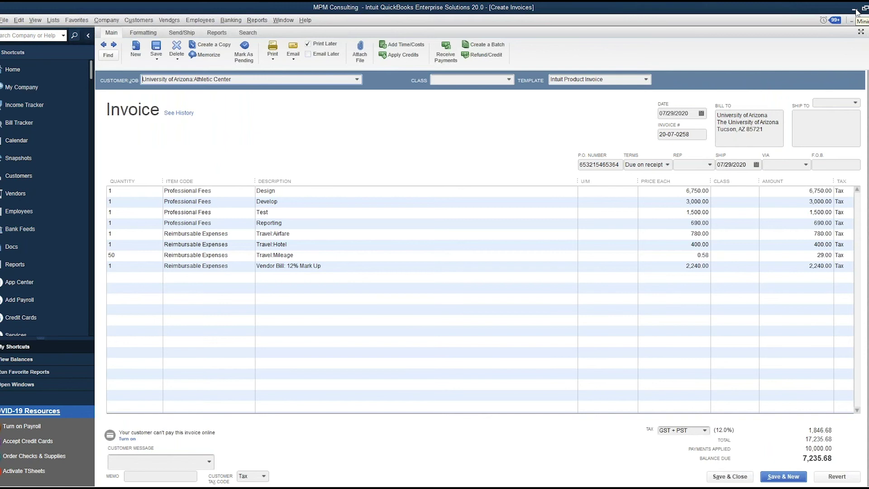
- Switch back to BigTime, open the Utilization Dashboard and extend its date range end to September 2020
{"action": "left_click", "coordinate": [855, 9]}
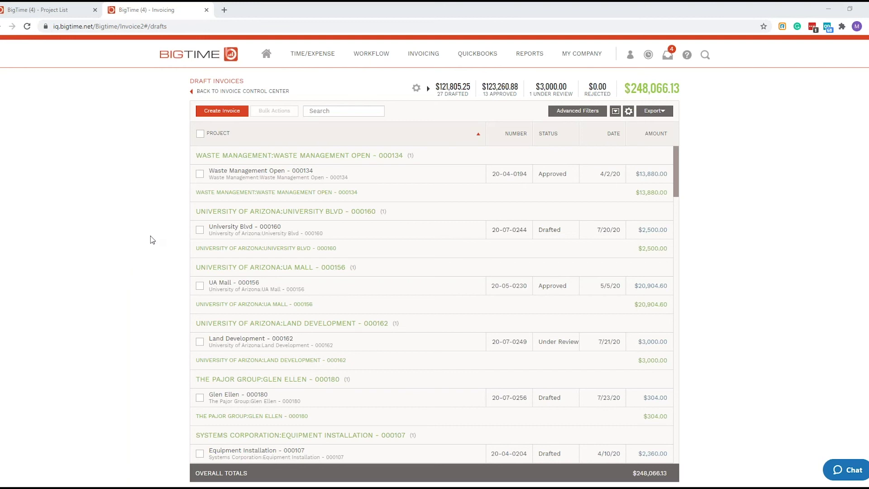
{"action": "mouse_move", "coordinate": [545, 61]}
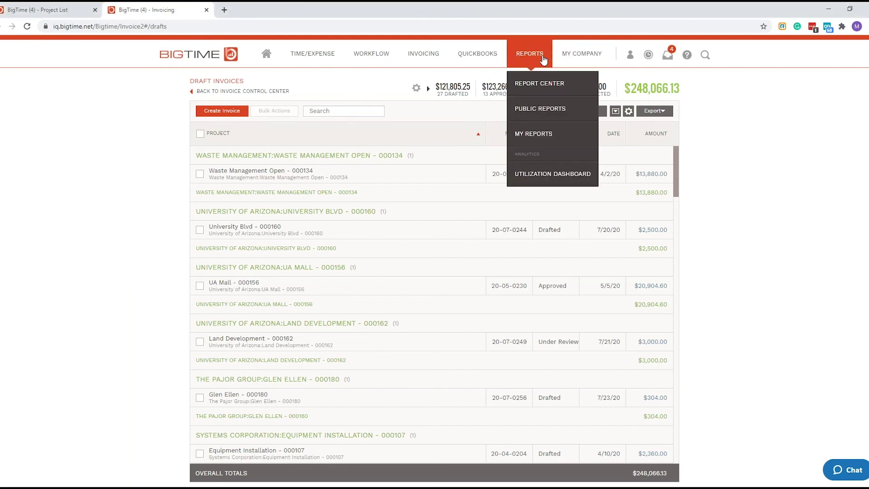
{"action": "left_click", "coordinate": [535, 175]}
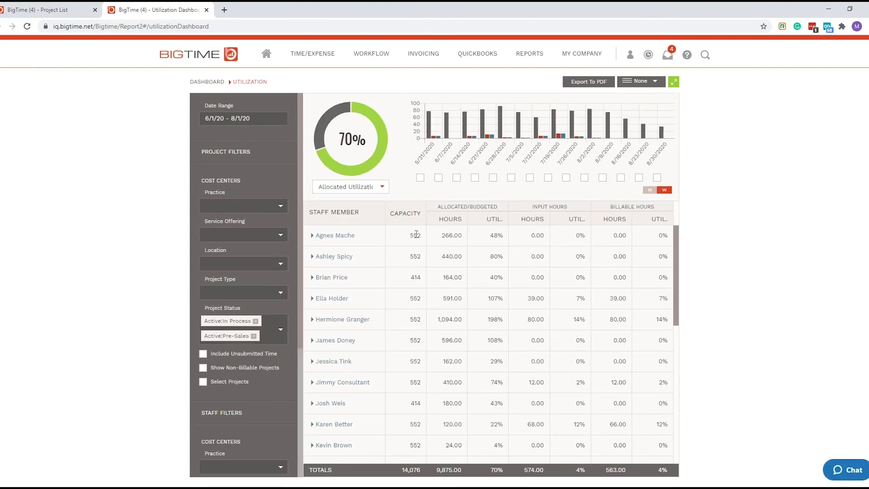
{"action": "left_click", "coordinate": [227, 118]}
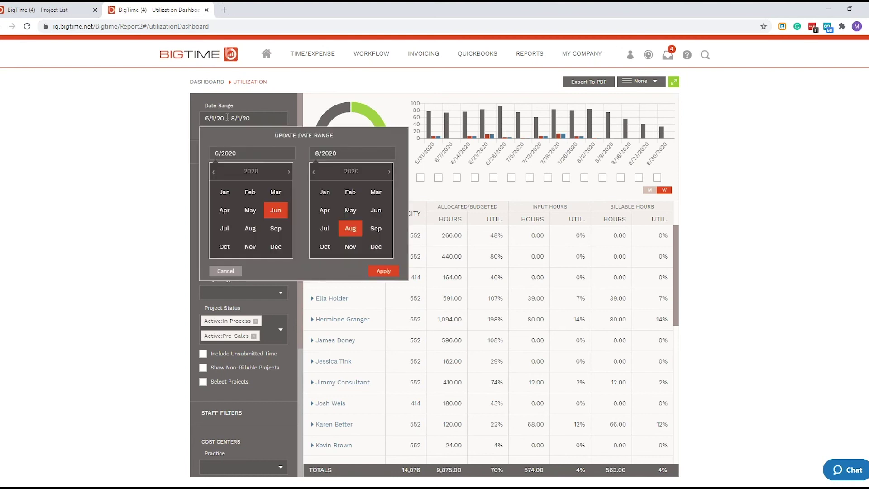
{"action": "left_click", "coordinate": [376, 228]}
{"action": "left_click", "coordinate": [383, 270]}
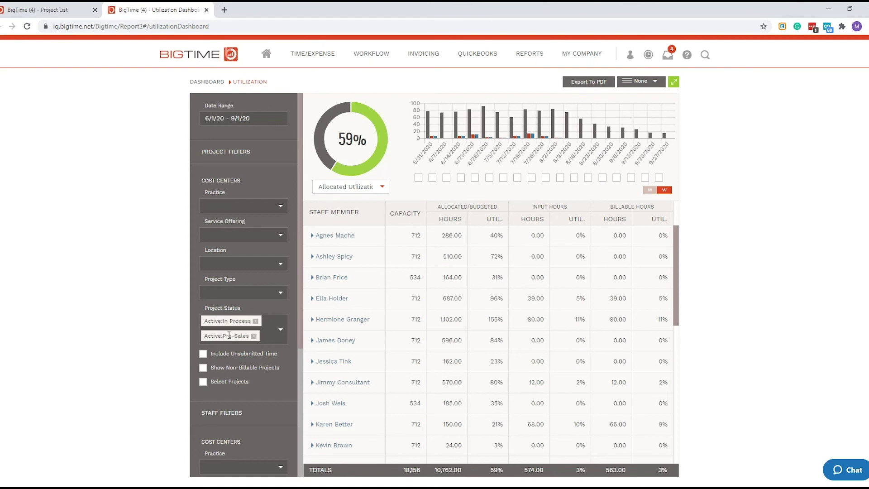
- Expand the first staff member's project allocations, check the grouping options and switch the utilization chart to monthly
{"action": "left_click", "coordinate": [313, 236]}
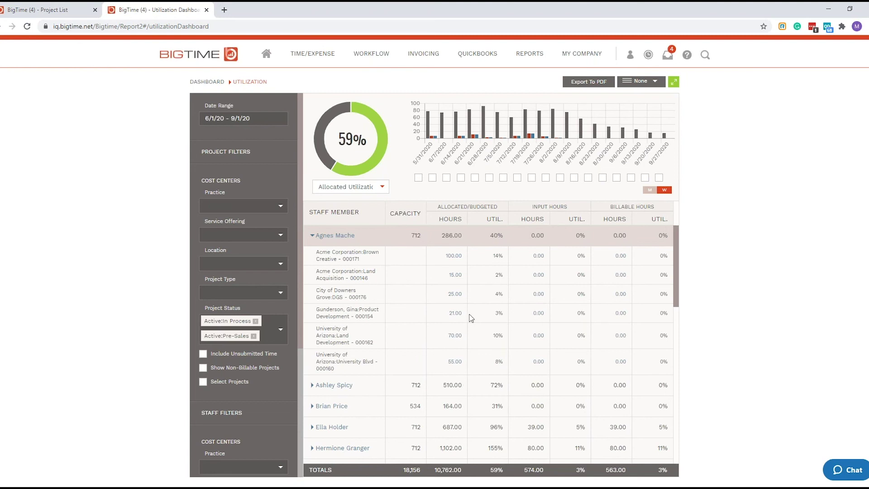
{"action": "left_click", "coordinate": [653, 81]}
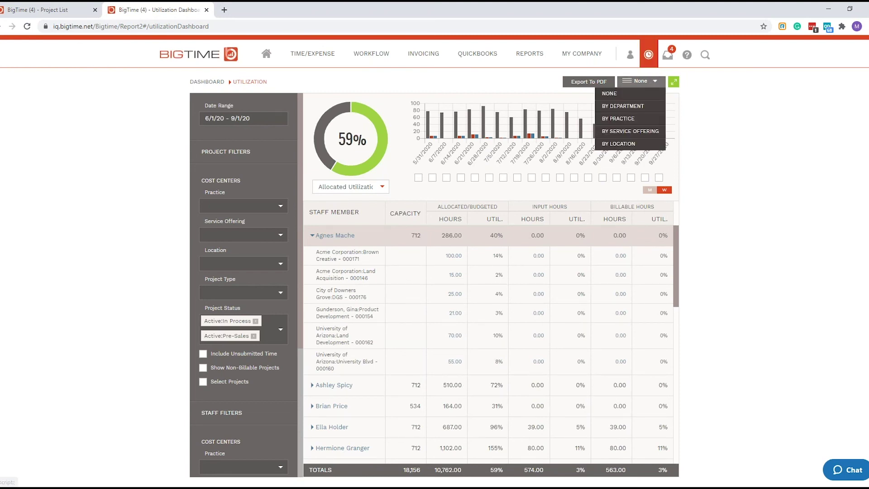
{"action": "left_click", "coordinate": [744, 146]}
{"action": "left_click", "coordinate": [650, 190]}
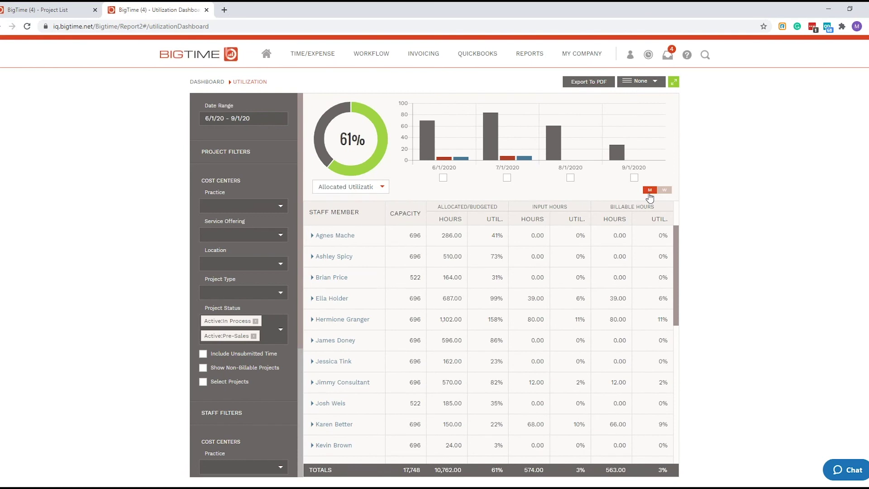
- Open the Budgeting/Planning report "Task List by Project, Total Budget Status" from the Report Center in a new tab
{"action": "left_click", "coordinate": [534, 54]}
{"action": "left_click", "coordinate": [540, 83]}
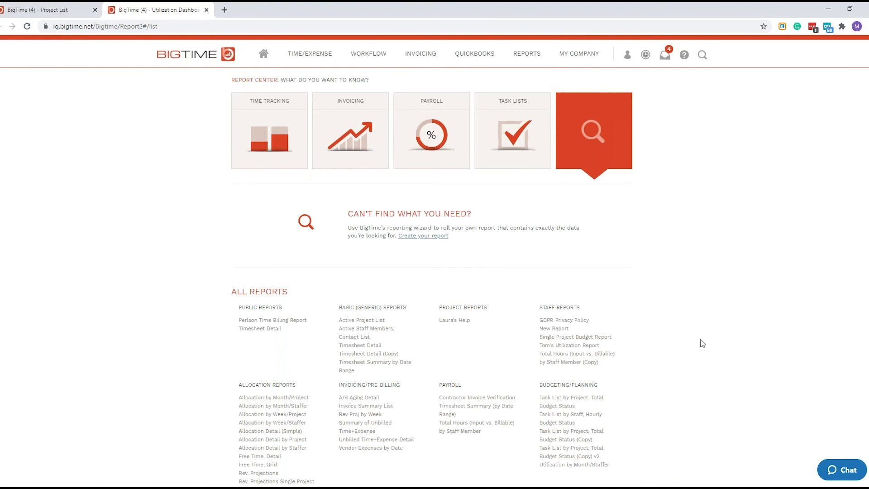
{"action": "scroll", "coordinate": [696, 339], "scroll_direction": "down", "scroll_amount": 3}
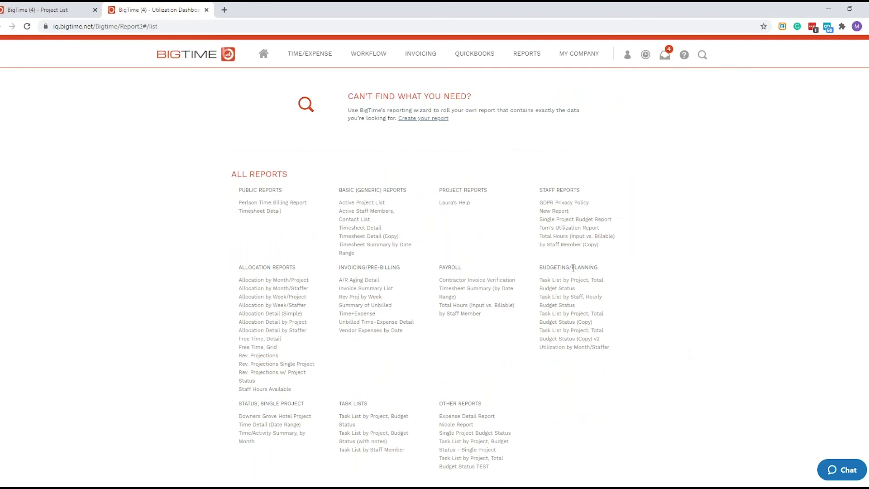
{"action": "left_click_drag", "start_coordinate": [543, 267], "coordinate": [653, 269]}
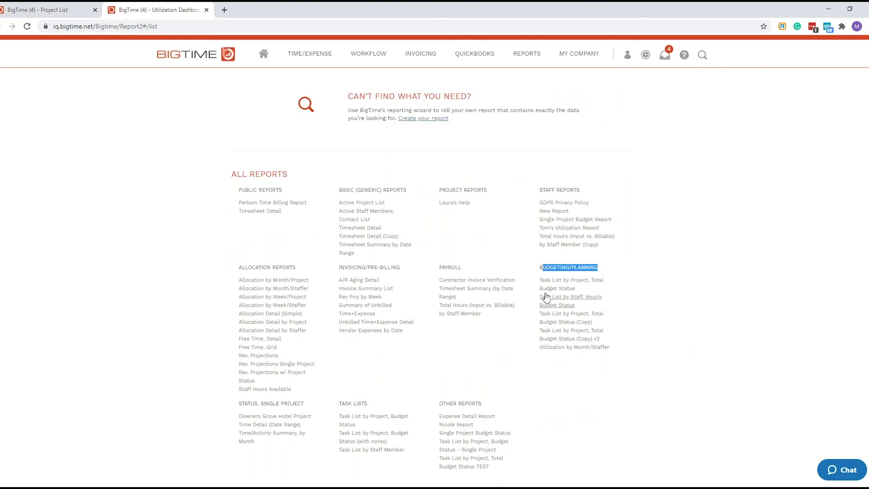
{"action": "right_click", "coordinate": [561, 280]}
{"action": "left_click", "coordinate": [578, 287]}
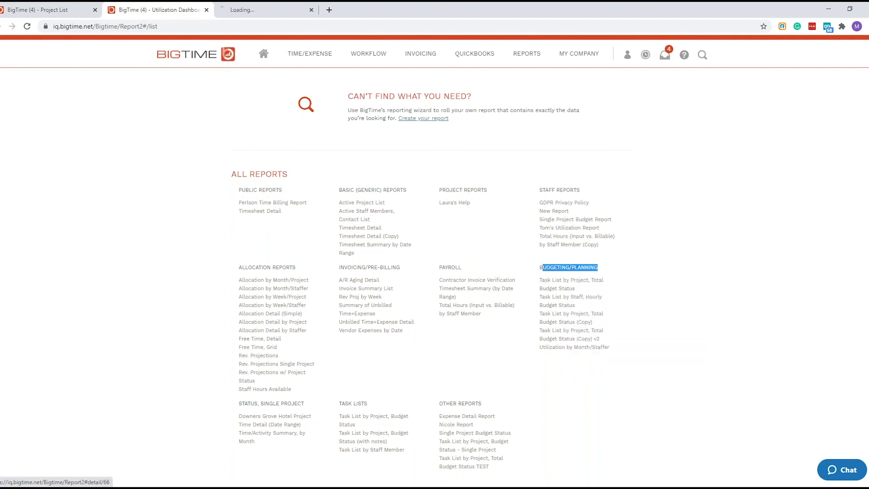
{"action": "left_click", "coordinate": [285, 11]}
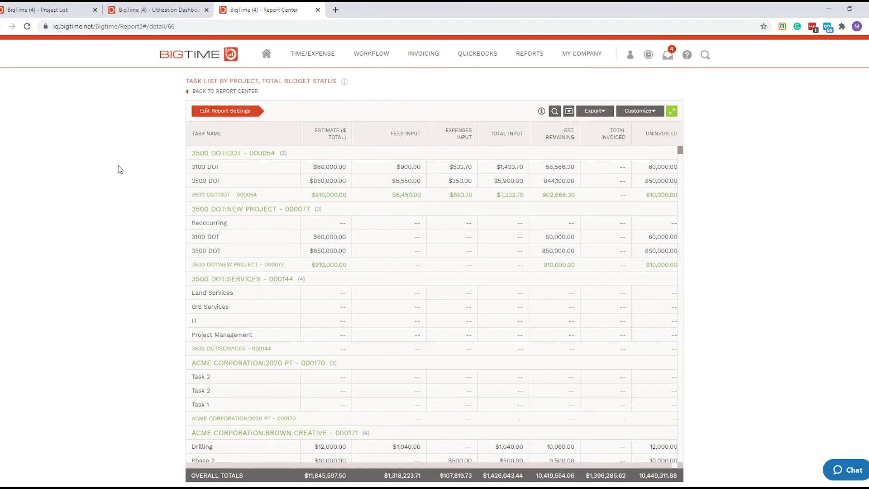
- Find the University of Arizona:Athletic Center project in the budget status report and examine its task budgets
{"action": "scroll", "coordinate": [292, 194], "scroll_direction": "down", "scroll_amount": 15}
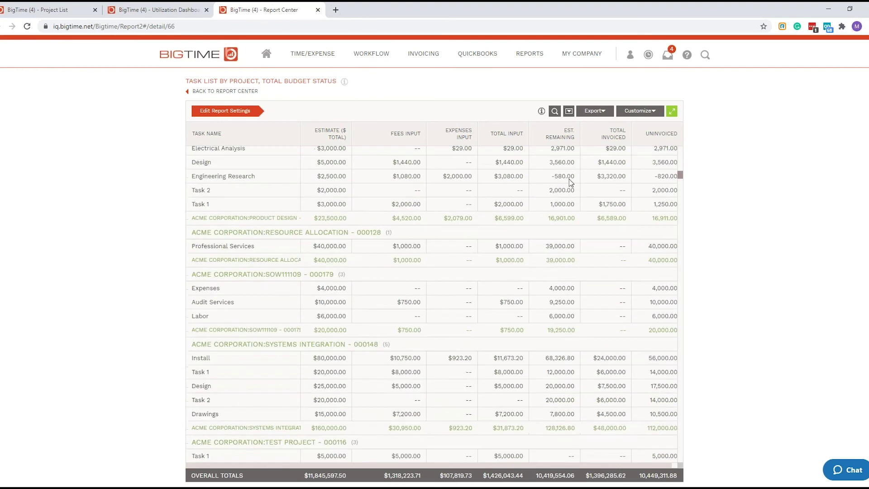
{"action": "left_click_drag", "start_coordinate": [680, 176], "coordinate": [678, 381]}
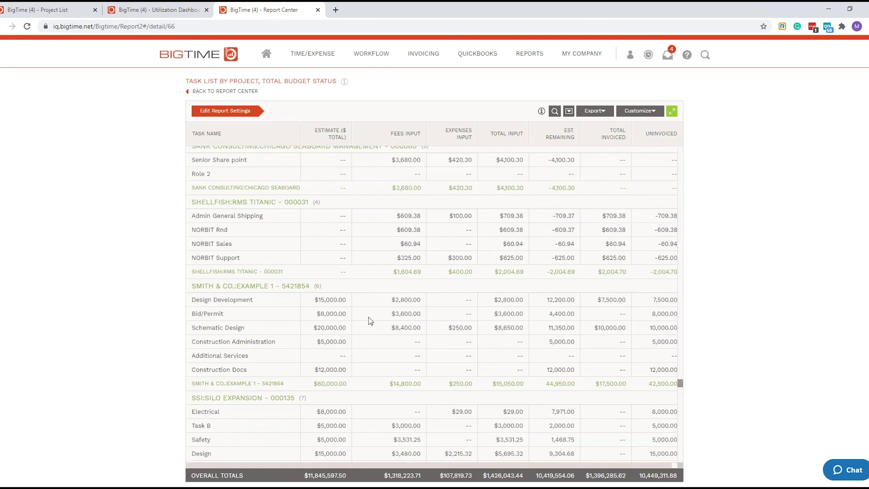
{"action": "scroll", "coordinate": [370, 319], "scroll_direction": "down", "scroll_amount": 5}
{"action": "scroll", "coordinate": [370, 319], "scroll_direction": "down", "scroll_amount": 10}
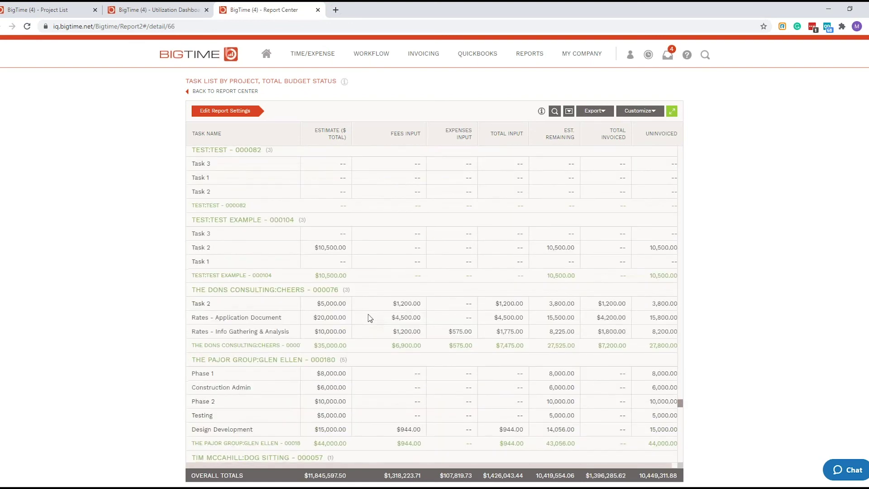
{"action": "scroll", "coordinate": [369, 317], "scroll_direction": "down", "scroll_amount": 3}
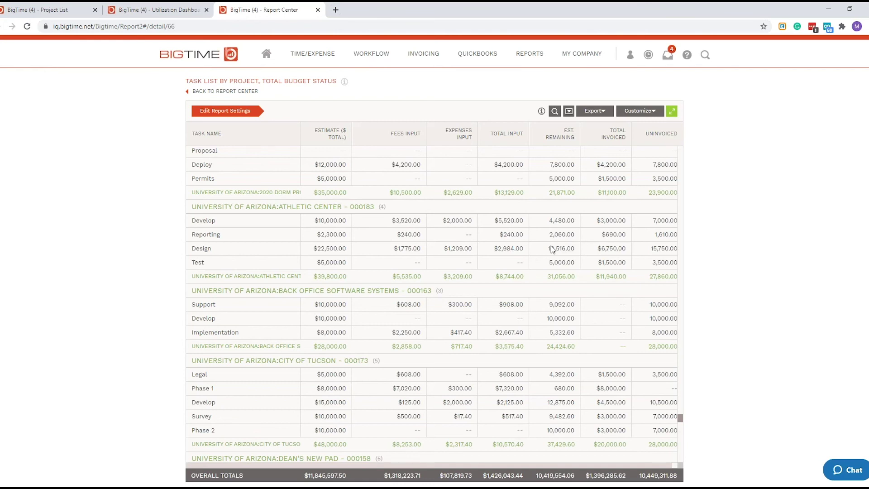
- Create a copy of the budget status report and search for "hourly" fields to add beside the Total Input column
{"action": "left_click", "coordinate": [641, 112]}
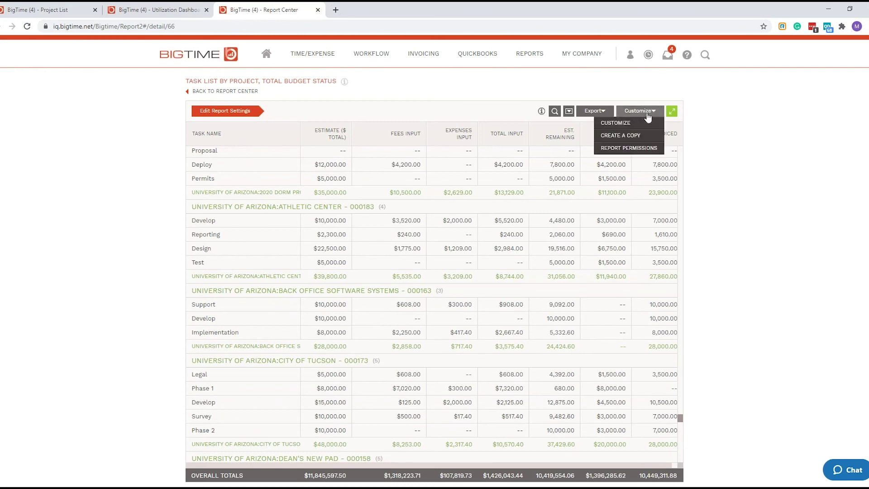
{"action": "left_click", "coordinate": [625, 132]}
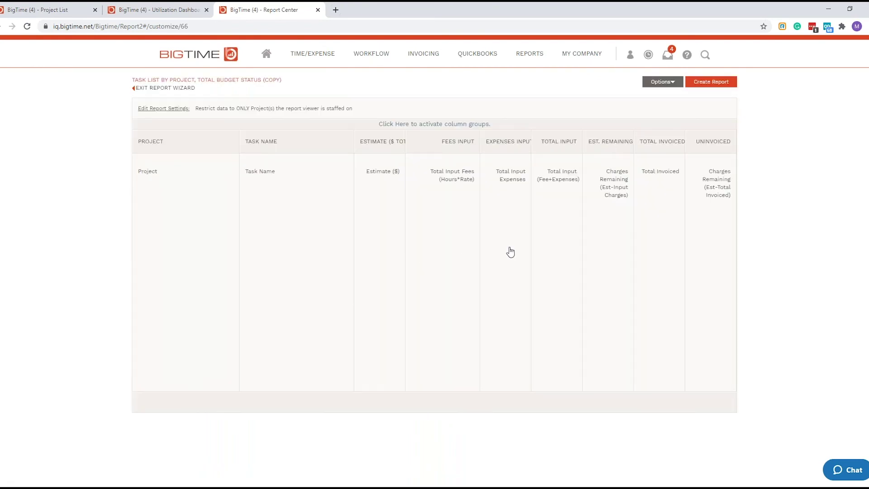
{"action": "left_click", "coordinate": [547, 269]}
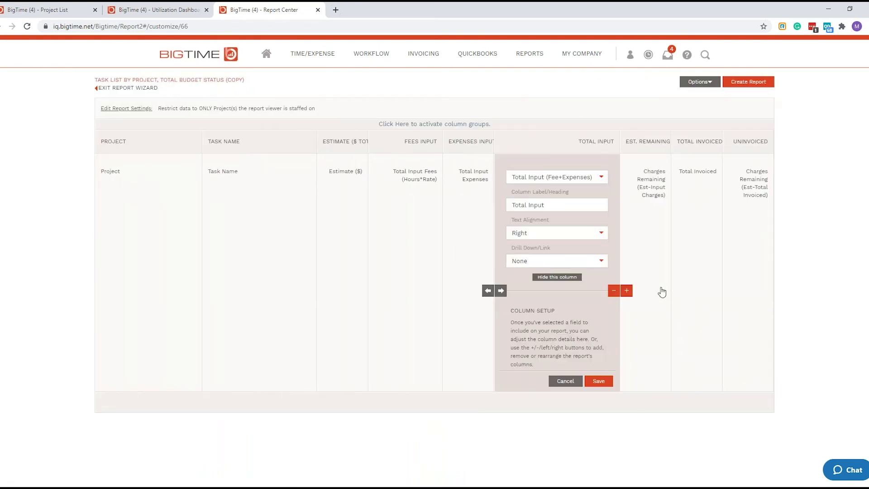
{"action": "left_click", "coordinate": [625, 294]}
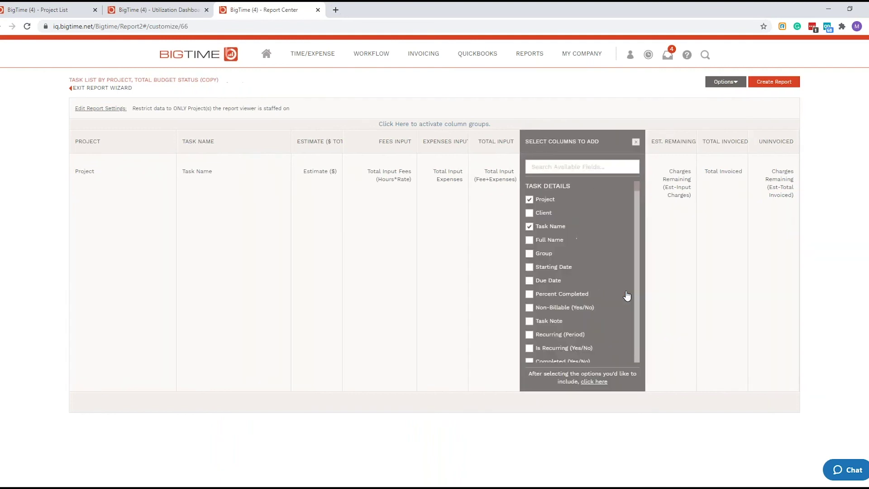
{"action": "left_click", "coordinate": [552, 169]}
{"action": "type", "text": "hourly"}
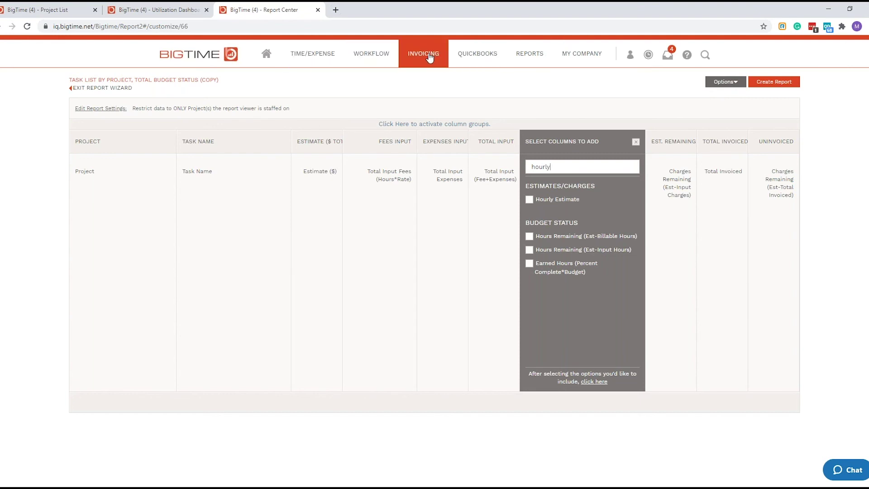
- Return to the Report Center and open Rev. Projections, Allocation by Week/Staffer and Free Time, Grid in separate tabs
{"action": "left_click", "coordinate": [527, 60]}
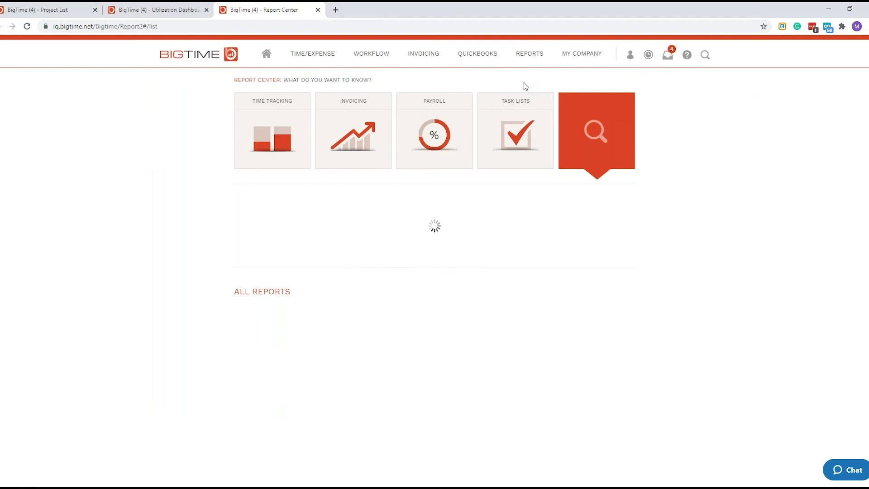
{"action": "scroll", "coordinate": [177, 204], "scroll_direction": "down", "scroll_amount": 3}
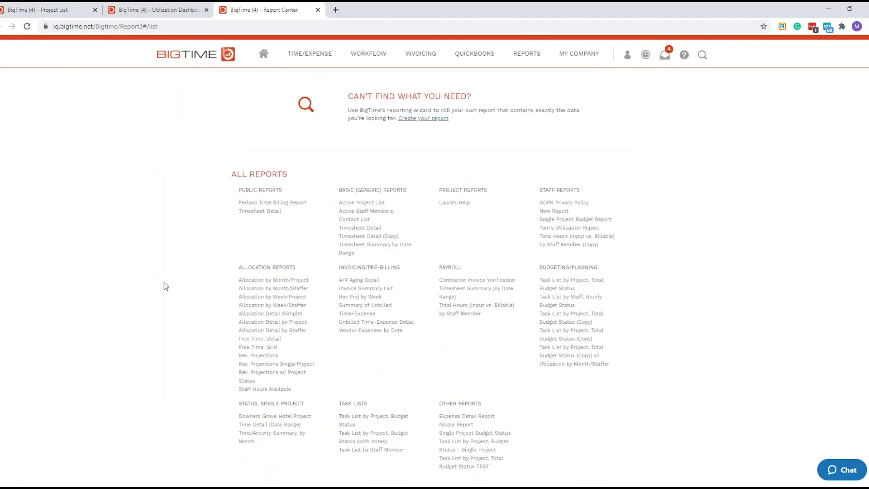
{"action": "right_click", "coordinate": [254, 357]}
{"action": "left_click", "coordinate": [280, 361]}
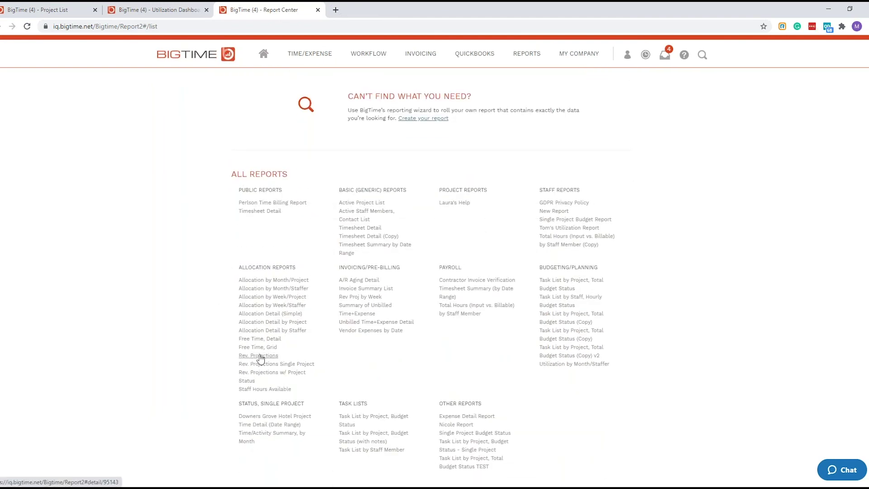
{"action": "right_click", "coordinate": [254, 306]}
{"action": "left_click", "coordinate": [272, 312]}
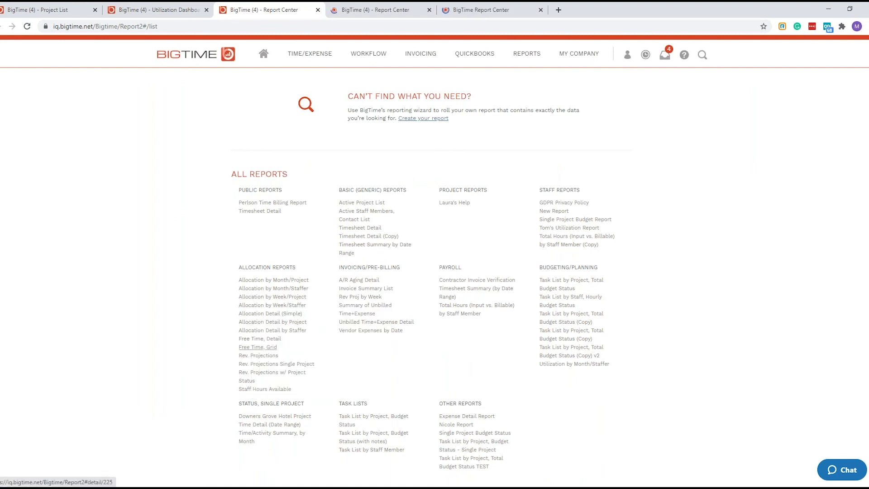
{"action": "right_click", "coordinate": [258, 347]}
{"action": "left_click", "coordinate": [275, 354]}
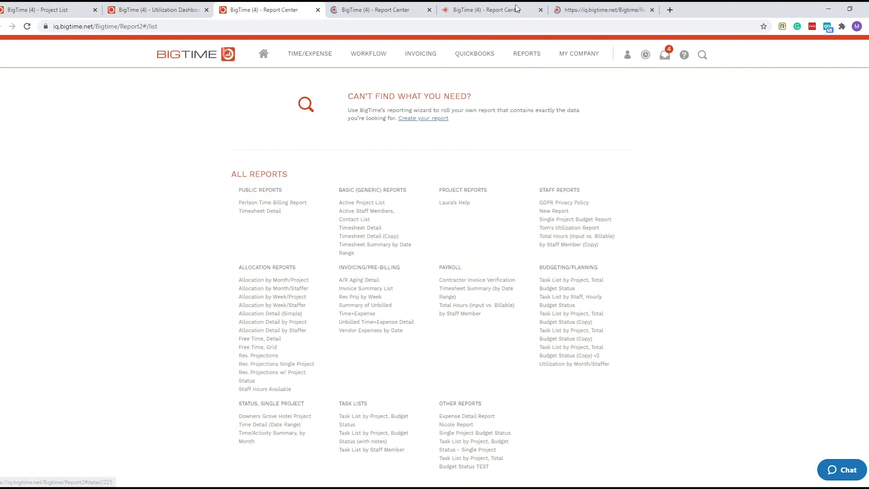
- Review the Allocation by Week/Staffer, Free Time, Grid and Rev. Projections reports, finishing back at the Athletic Center project's allocations
{"action": "left_click", "coordinate": [501, 13]}
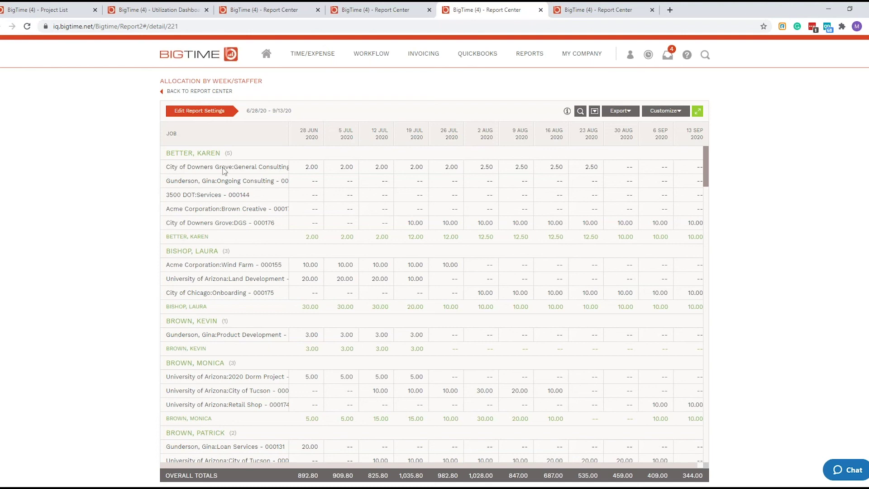
{"action": "left_click", "coordinate": [613, 10]}
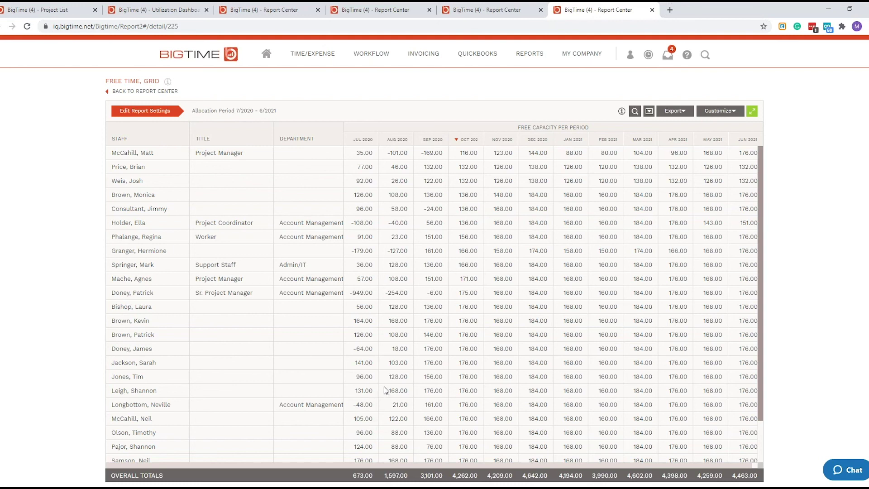
{"action": "left_click", "coordinate": [380, 10]}
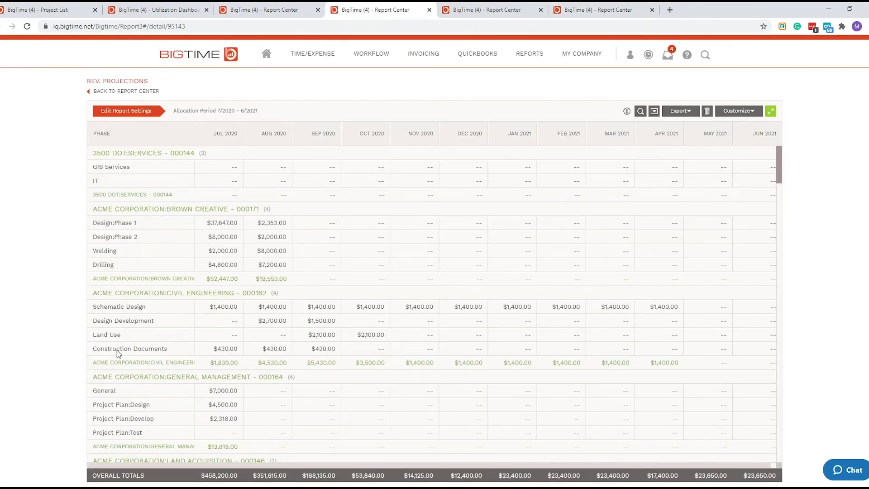
{"action": "scroll", "coordinate": [118, 353], "scroll_direction": "down", "scroll_amount": 10}
{"action": "scroll", "coordinate": [115, 353], "scroll_direction": "down", "scroll_amount": 1}
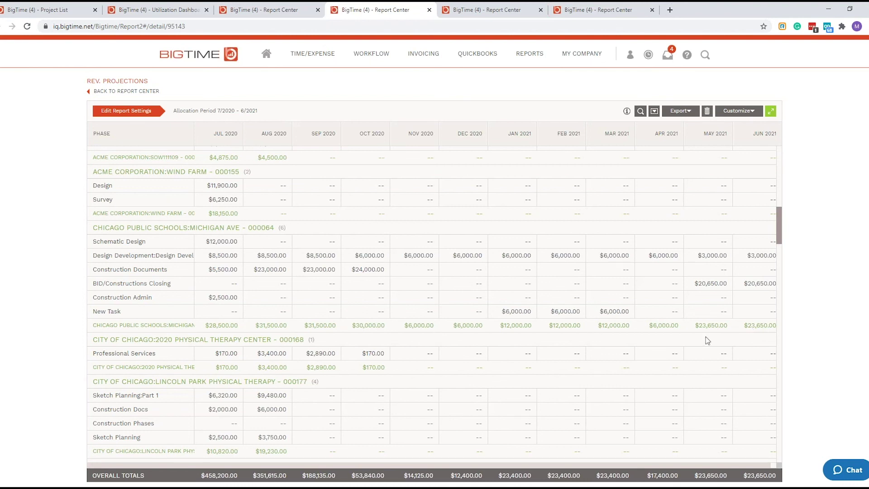
{"action": "scroll", "coordinate": [419, 212], "scroll_direction": "down", "scroll_amount": 10}
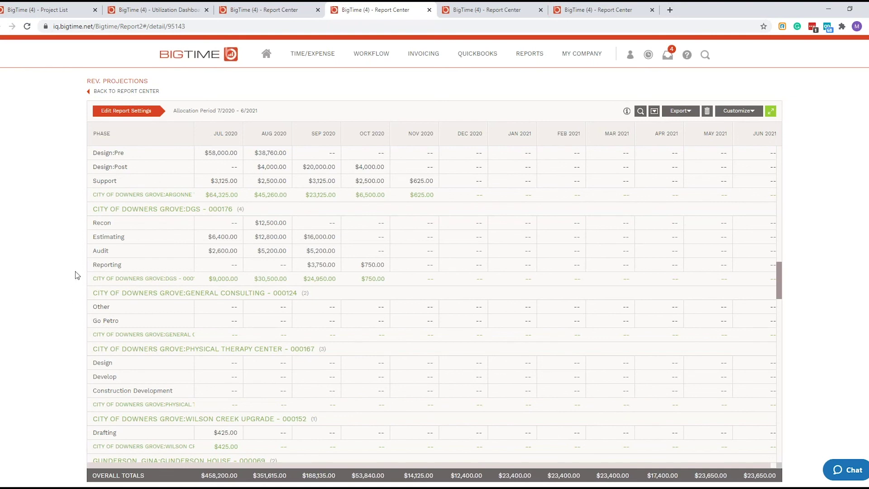
{"action": "left_click", "coordinate": [68, 13]}
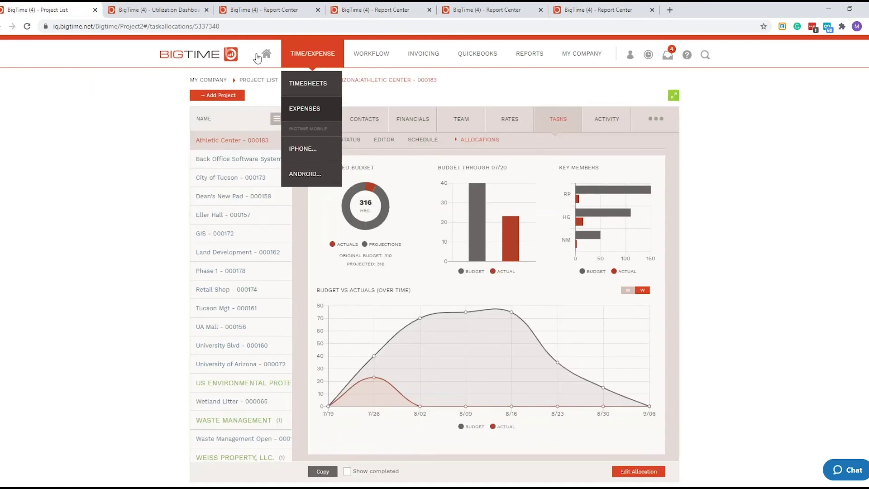